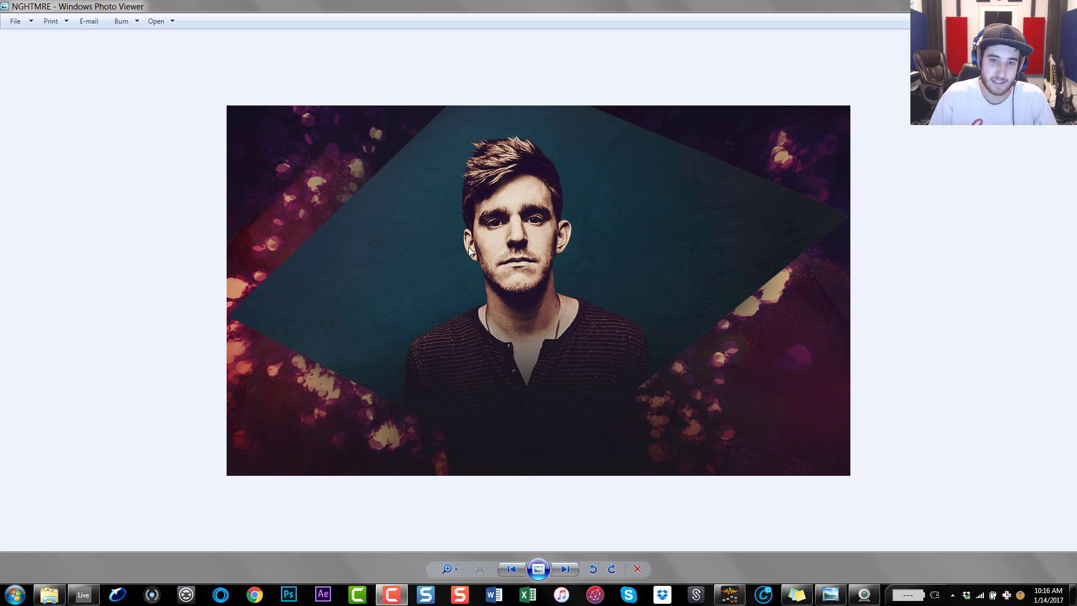
Import the NGHTMRE PNG image from the DELETE AFTER folder into Serum's oscillator A as a wavetable, and close the photo viewer and folder windows
drag(462, 2, 893, 96)
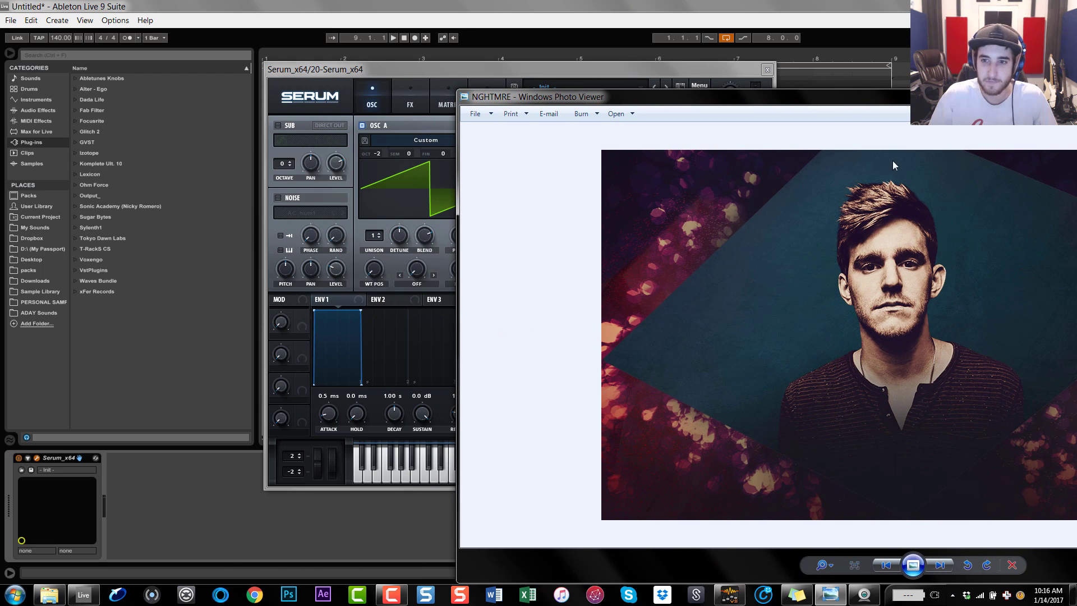
click(49, 594)
drag(938, 291, 378, 199)
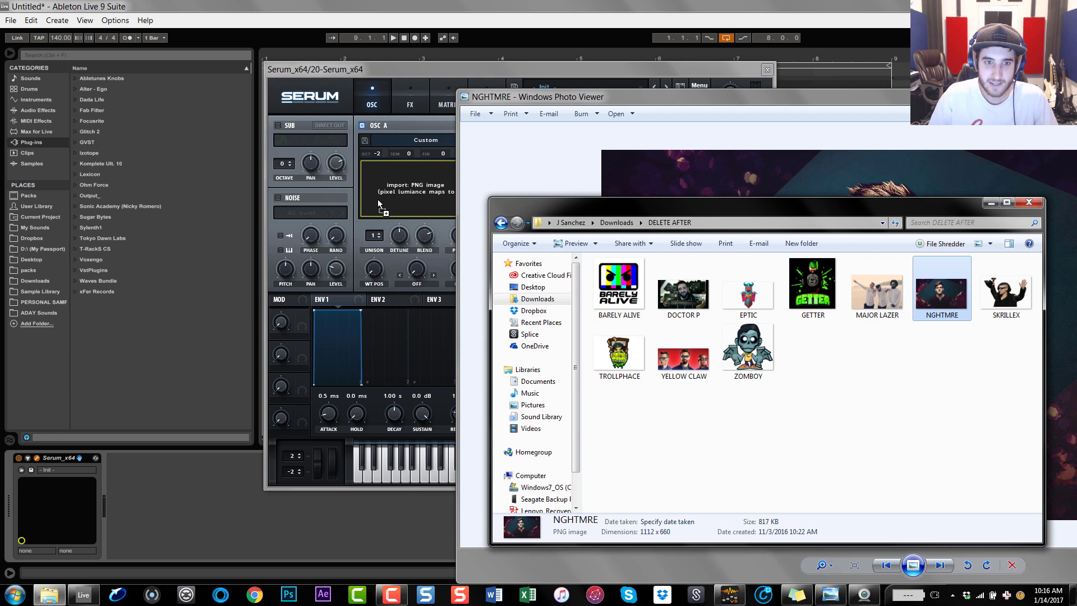
drag(867, 98, 499, 126)
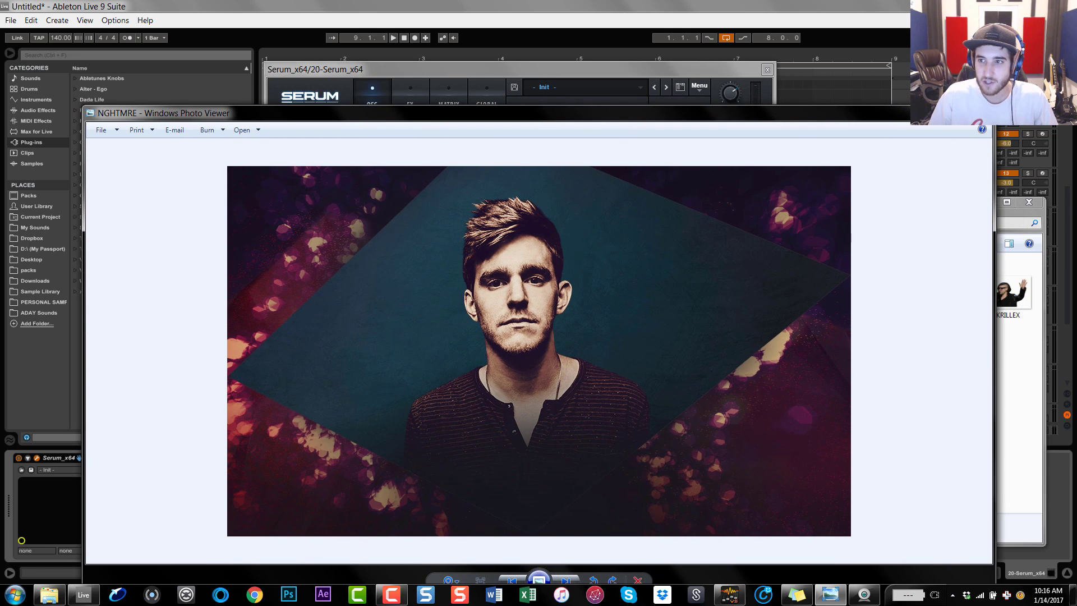
click(977, 111)
click(1028, 202)
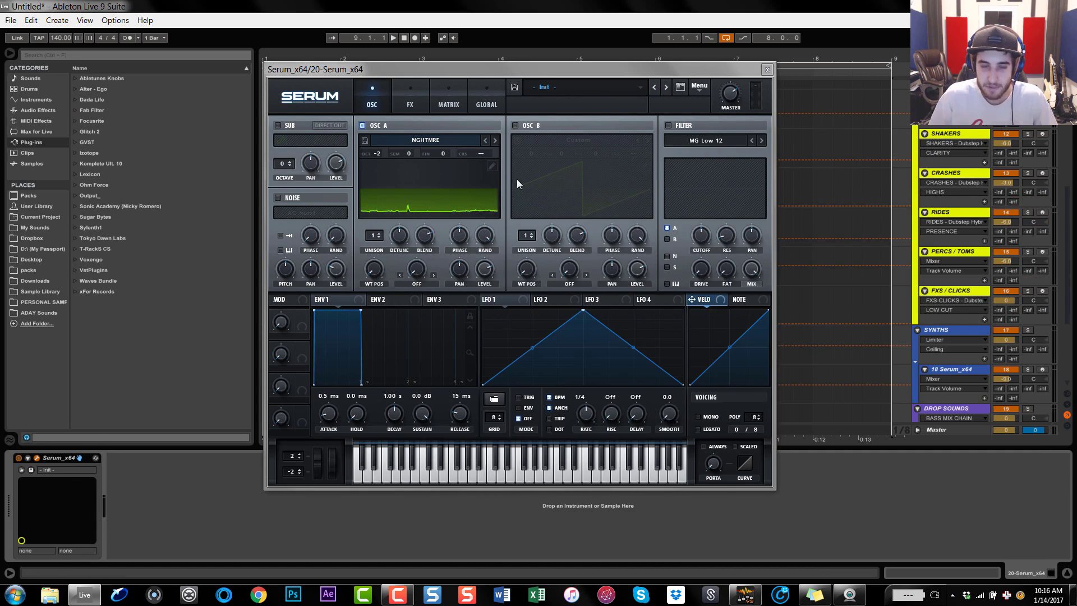
drag(481, 66, 484, 68)
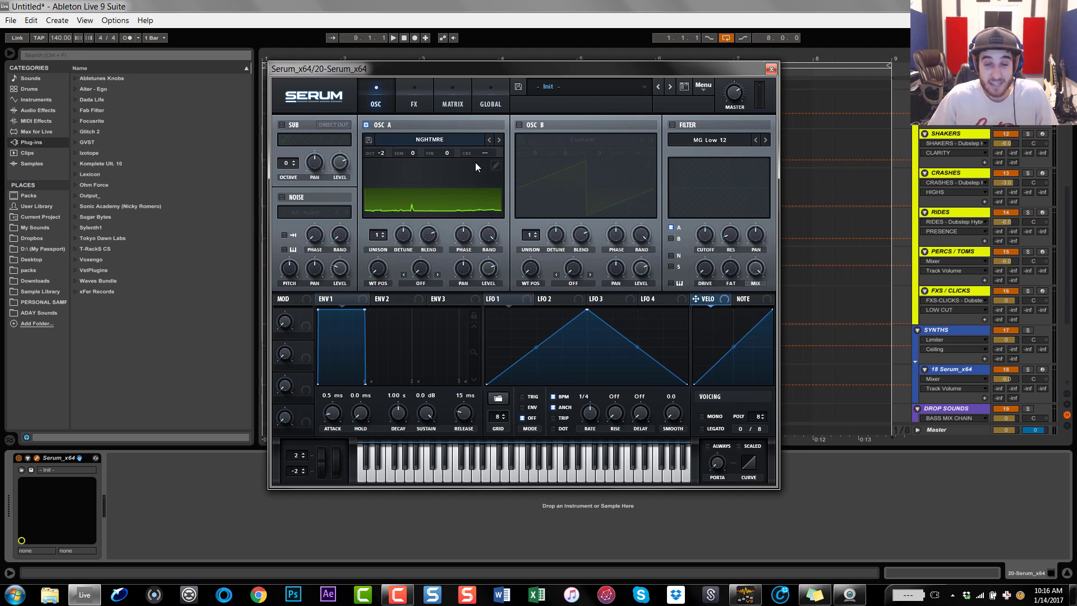
In oscillator A's wavetable editor, remove multiselected groups of frames repeatedly until the table is down to 9 frames
click(436, 180)
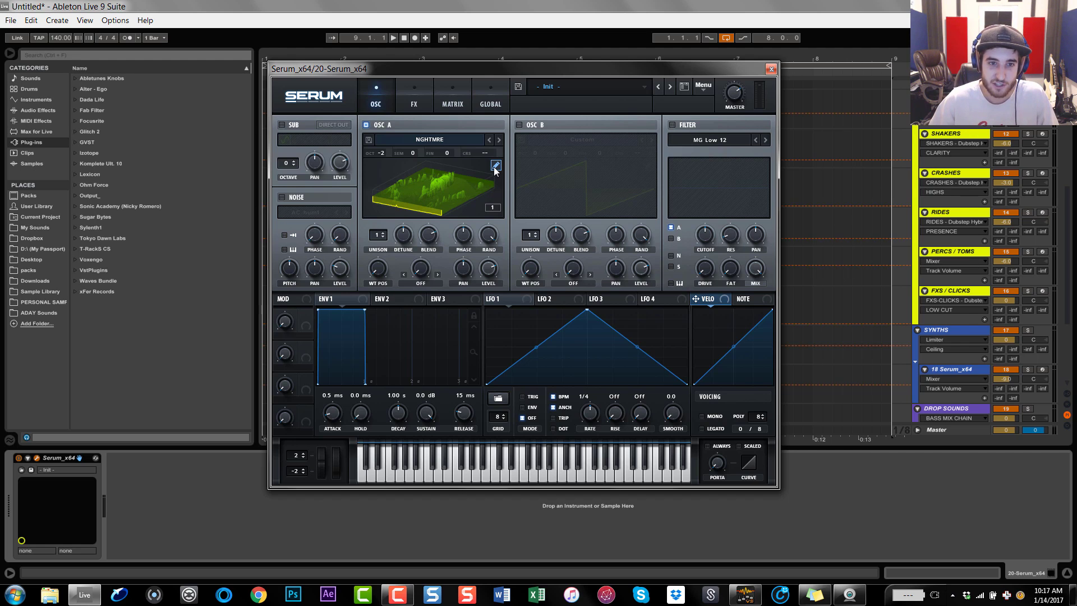
click(419, 194)
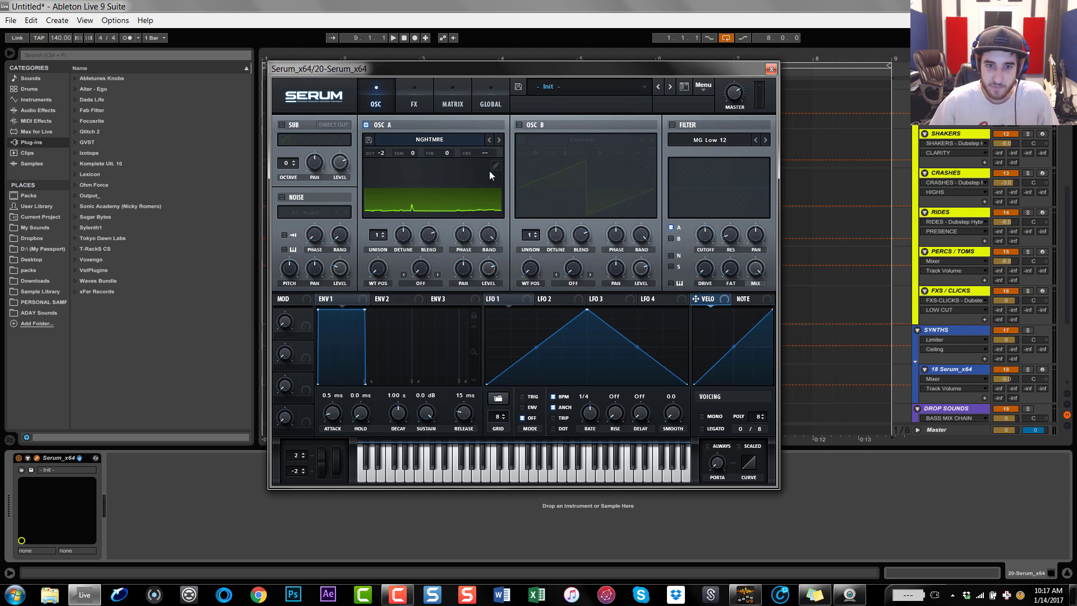
click(495, 166)
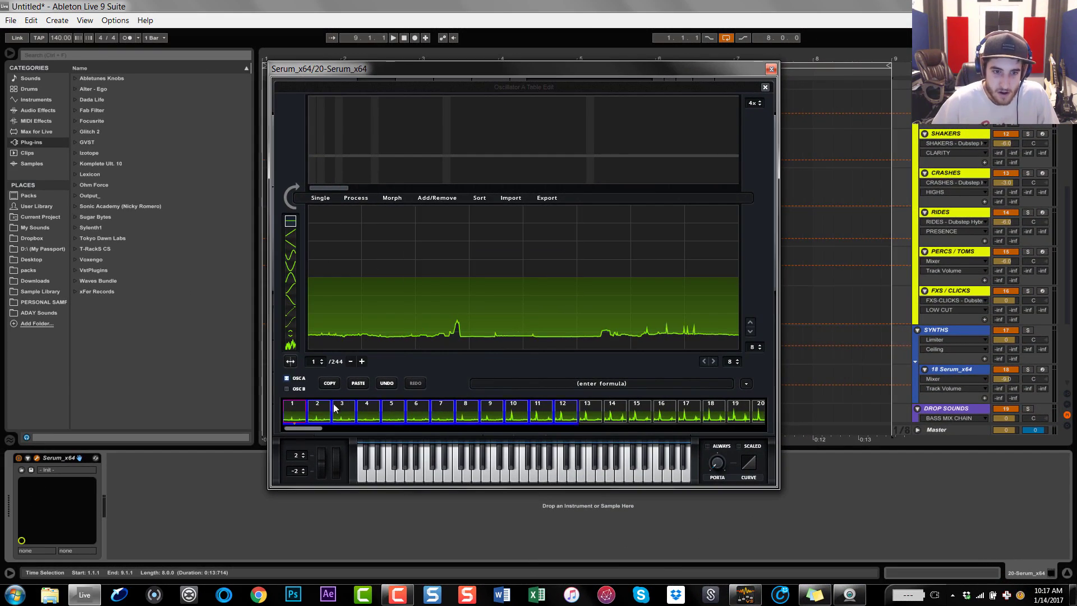
key(Delete)
click(437, 198)
click(474, 249)
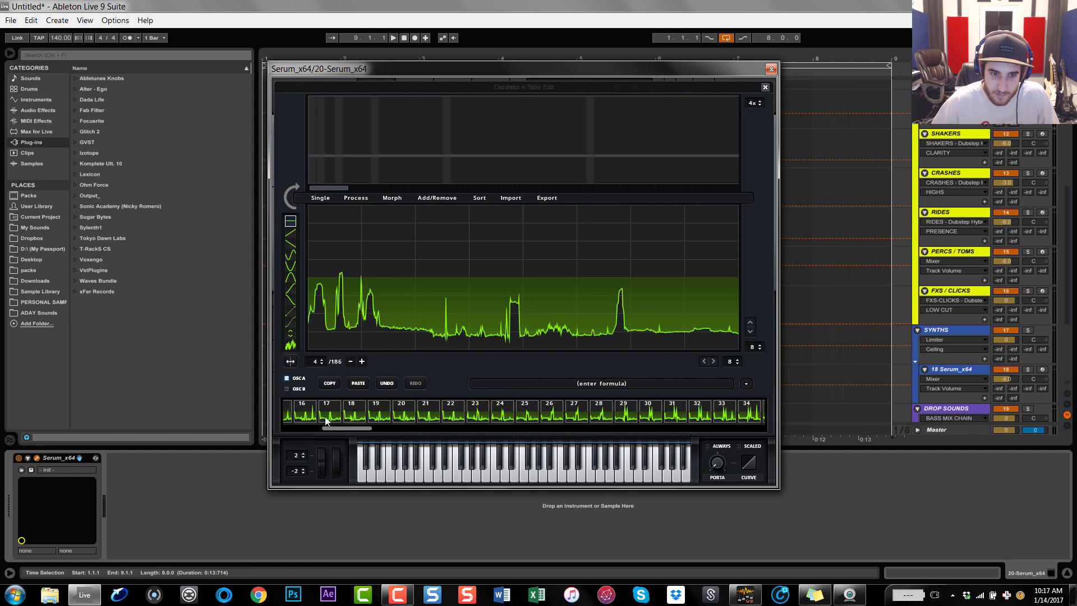
click(437, 198)
click(474, 248)
click(437, 198)
click(474, 249)
click(417, 414)
drag(342, 428, 439, 430)
click(437, 198)
click(466, 248)
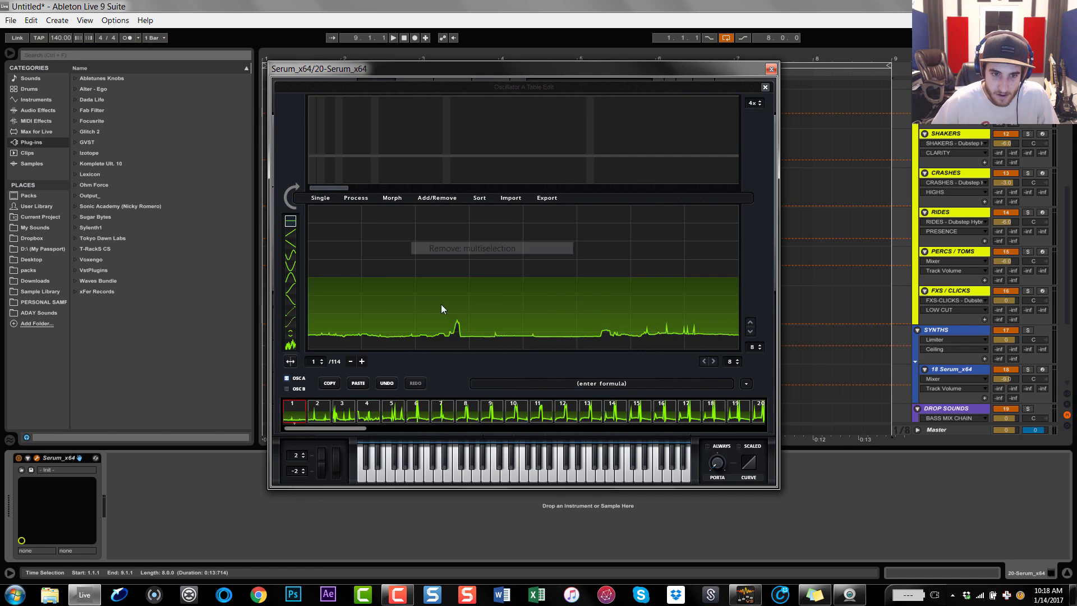
click(416, 414)
mouse_move(351, 428)
mouse_down()
mouse_move(476, 442)
mouse_move(527, 434)
mouse_up()
click(437, 197)
click(466, 249)
click(436, 418)
click(437, 197)
click(470, 248)
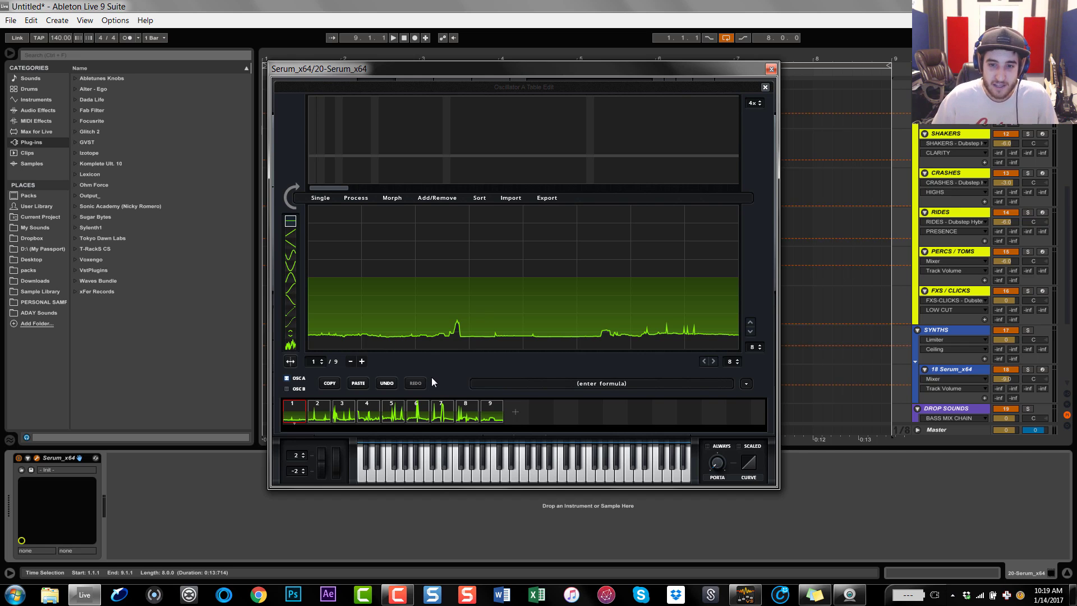
Morph the nine frames with Spectral (zero all phases) and close the wavetable editor
click(392, 198)
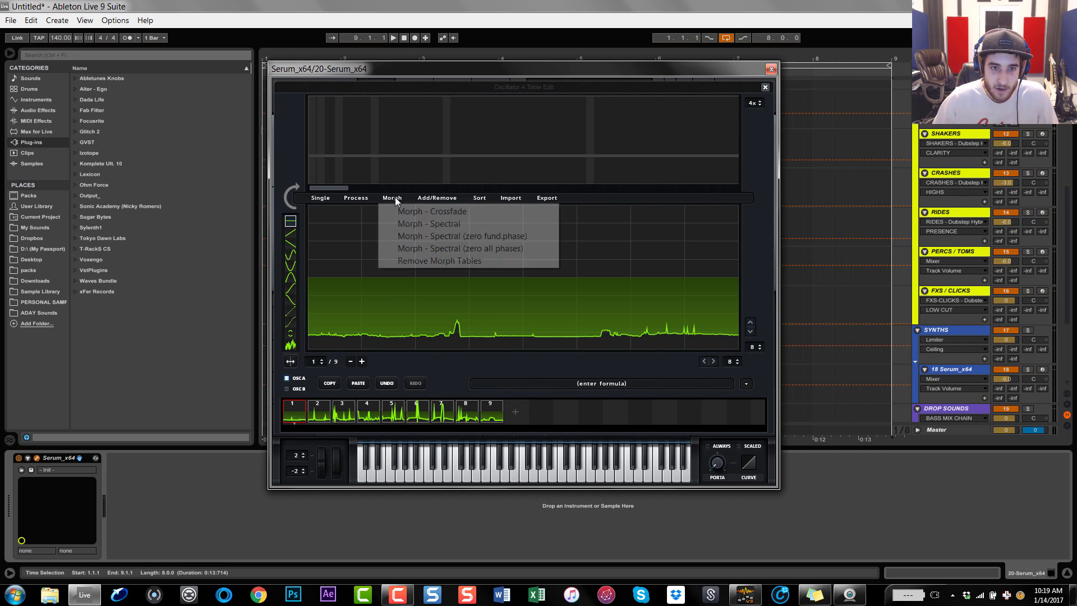
click(429, 249)
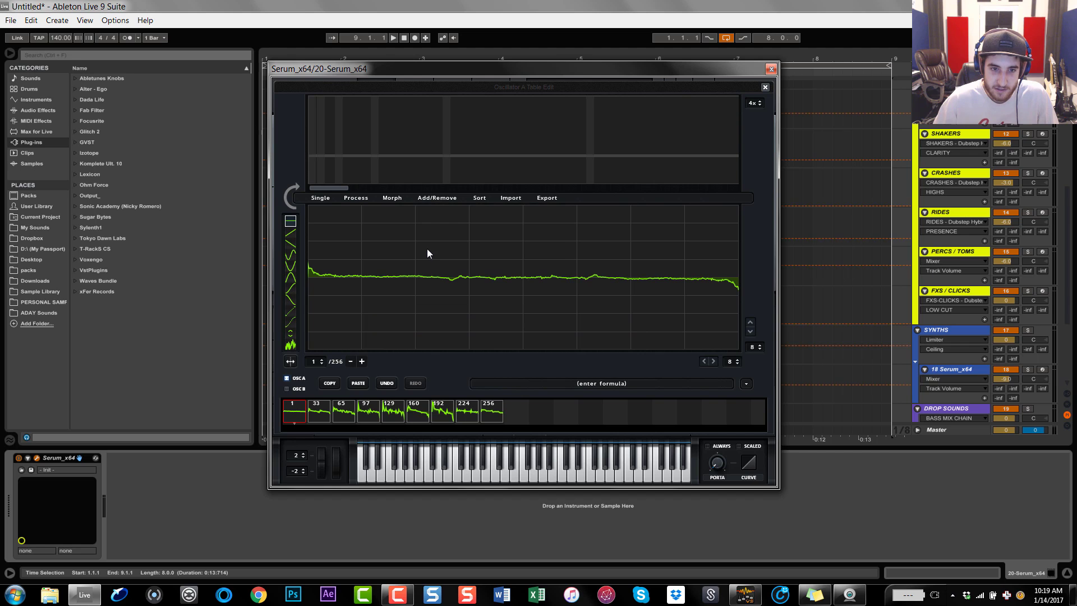
click(765, 88)
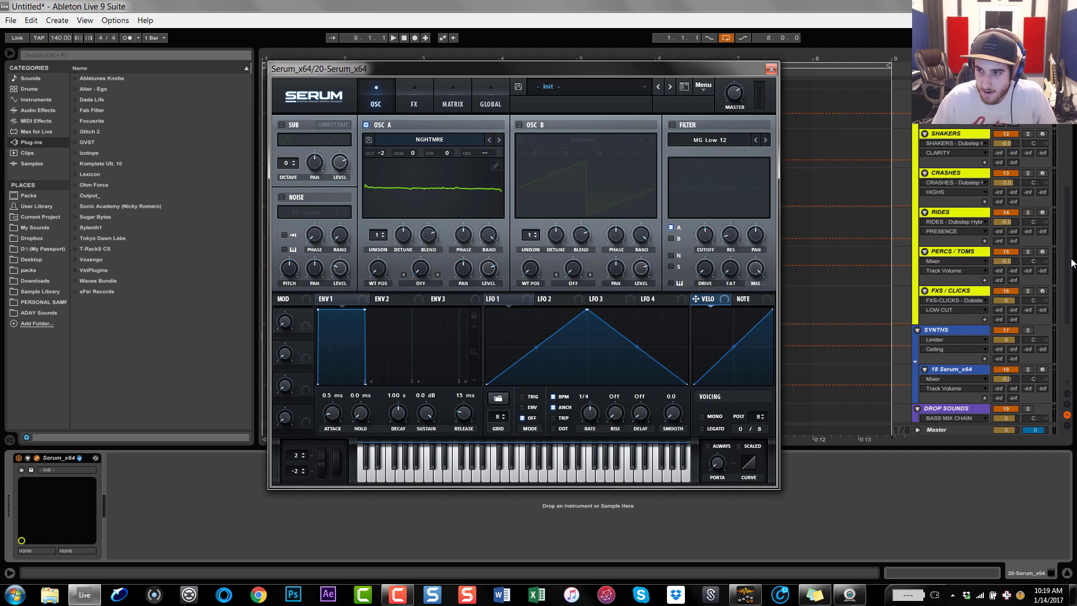
Arm the 20 Serum_x64 track under DROP SOUNDS for recording
click(1072, 277)
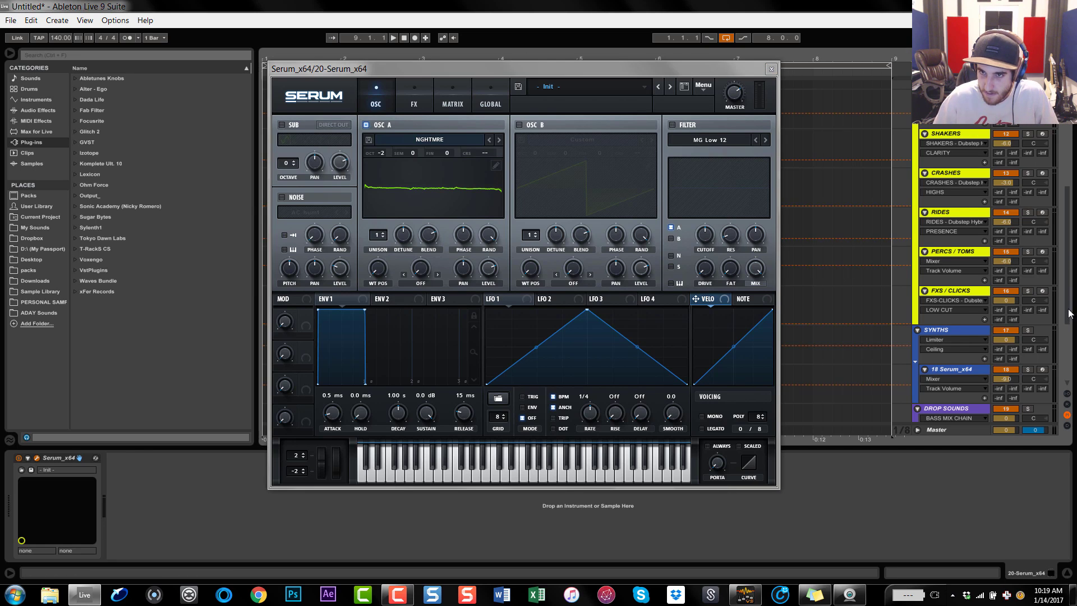
scroll(1069, 344, down, 1)
scroll(1069, 344, down, 6)
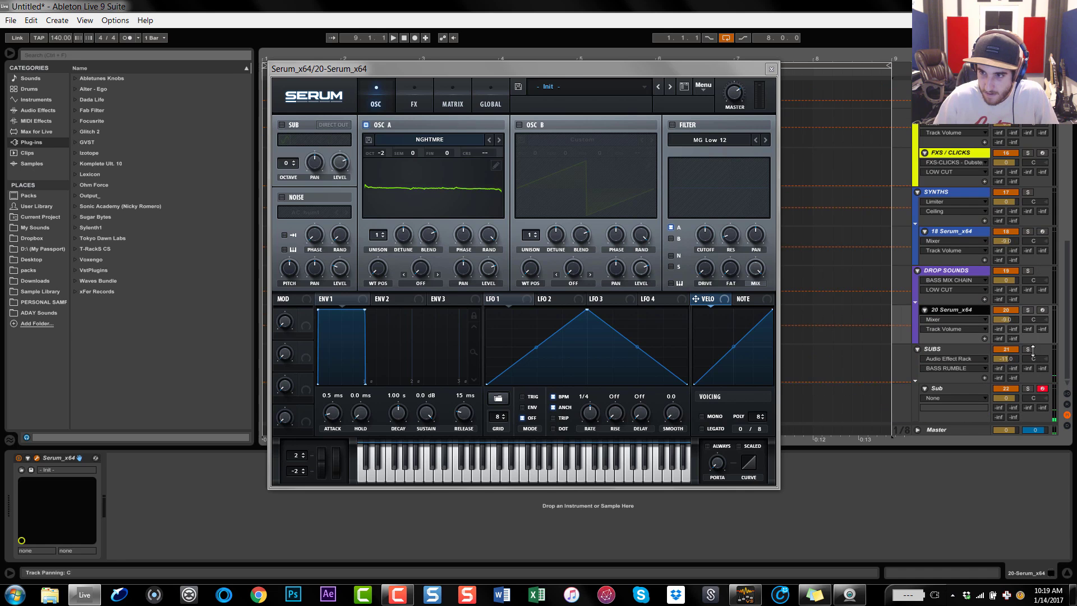
click(1041, 310)
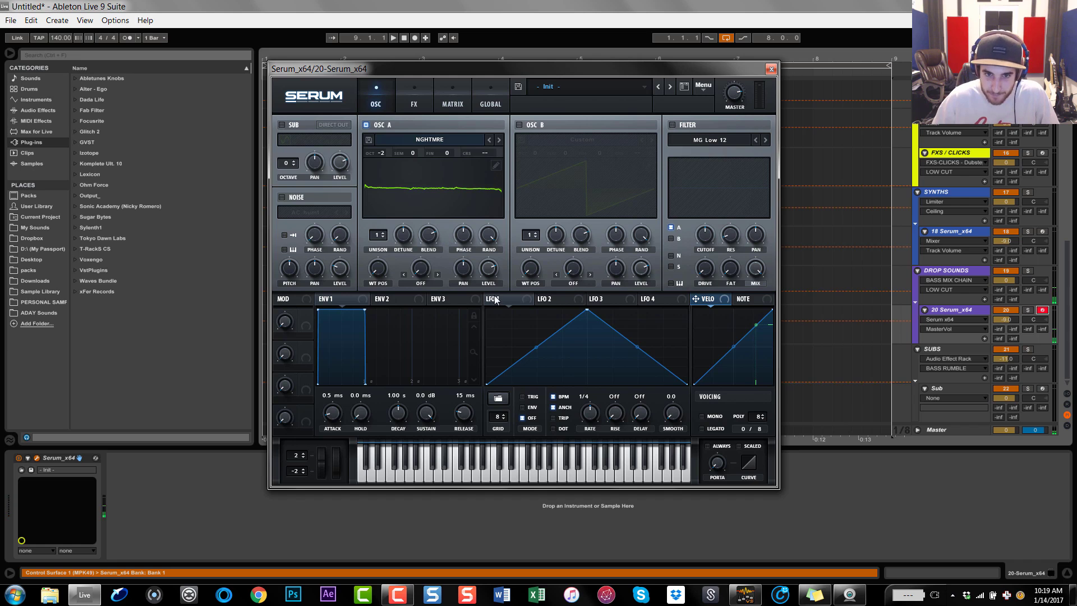
Assign LFO 1 to oscillator A's wavetable position and show its wavetable in 3D
drag(492, 299, 370, 272)
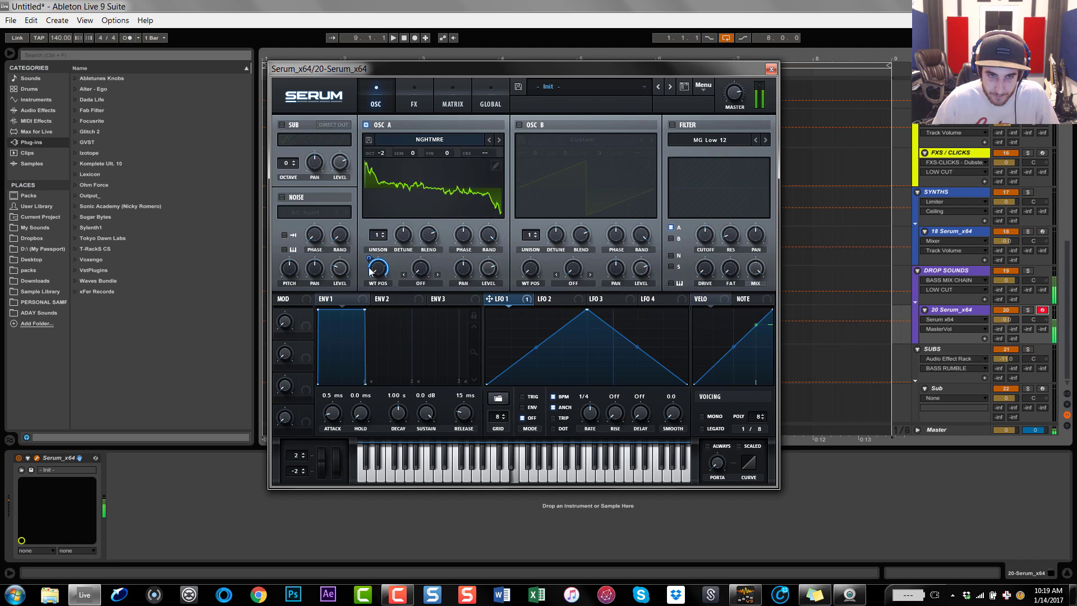
click(450, 178)
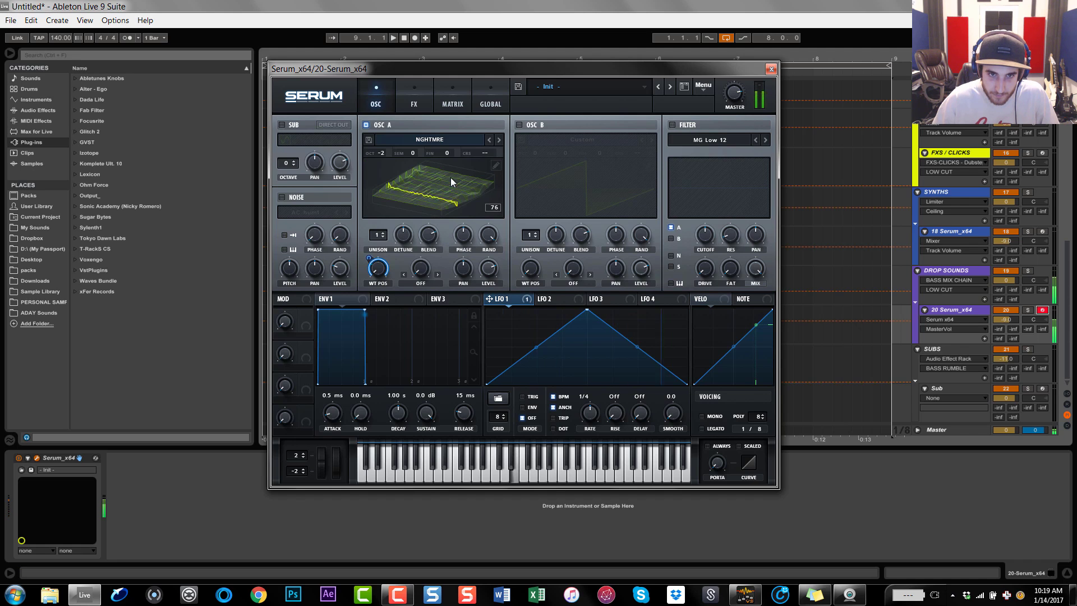
Undo the wavetable's last morph, apply Morph - Spectral (zero fund.phase) instead, and close the editor
click(493, 166)
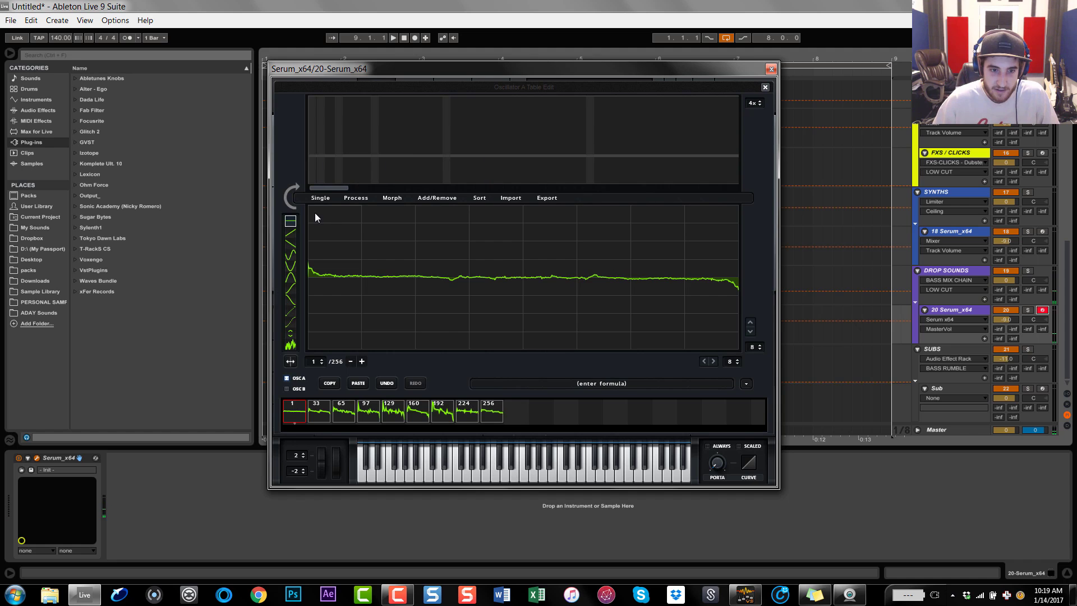
click(385, 383)
click(437, 198)
click(392, 197)
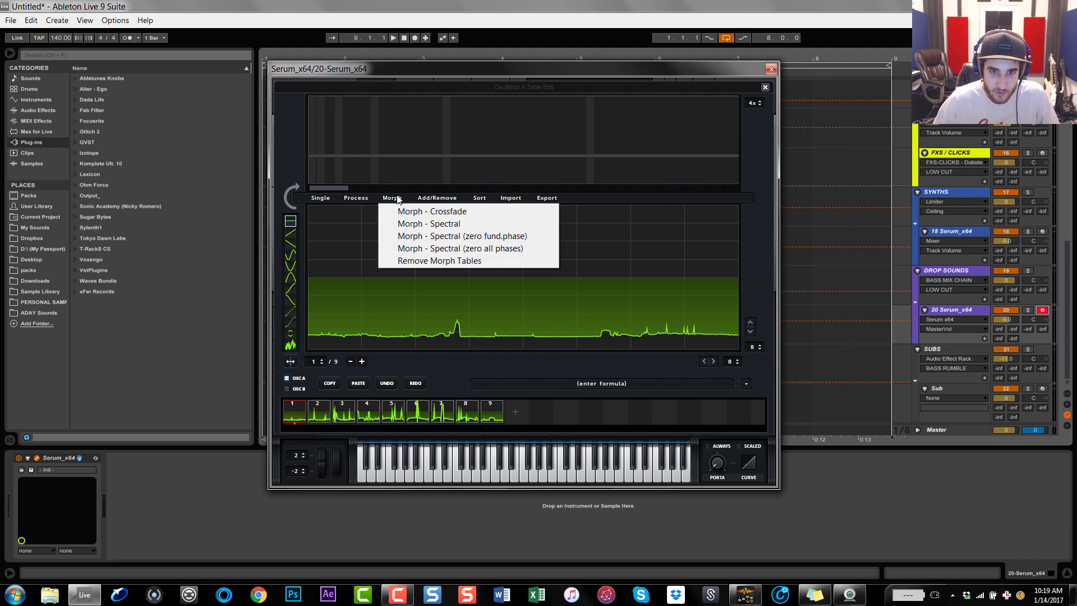
click(473, 236)
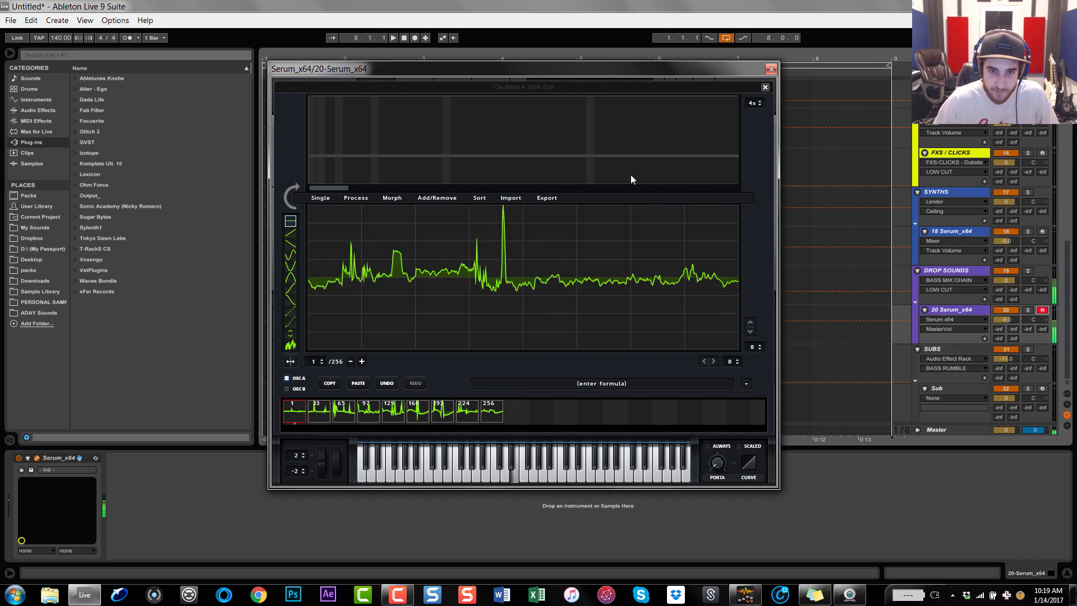
click(765, 87)
click(380, 153)
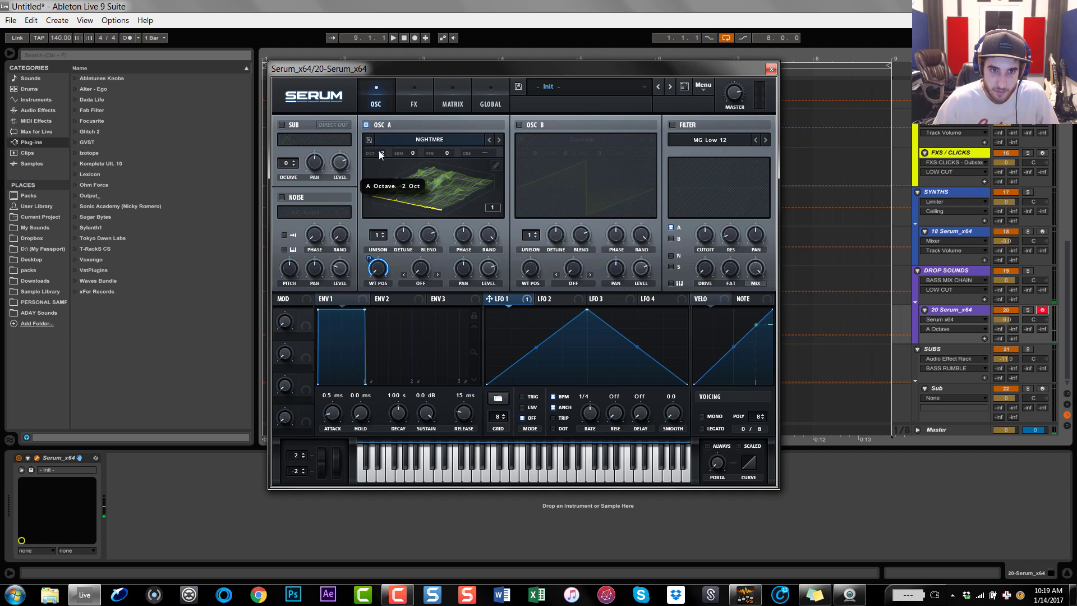
drag(386, 173, 392, 160)
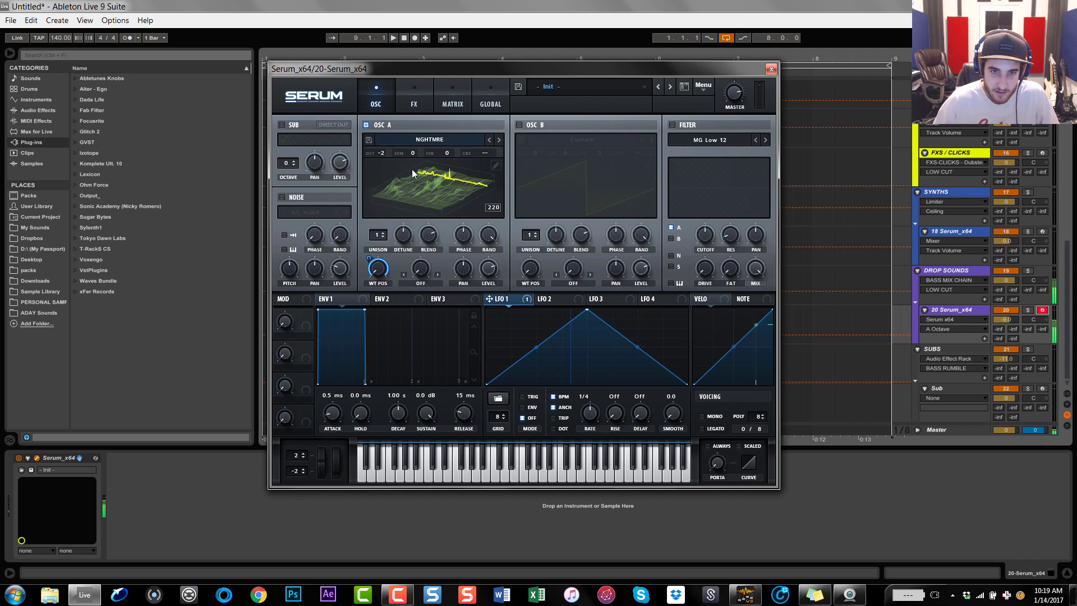
click(445, 183)
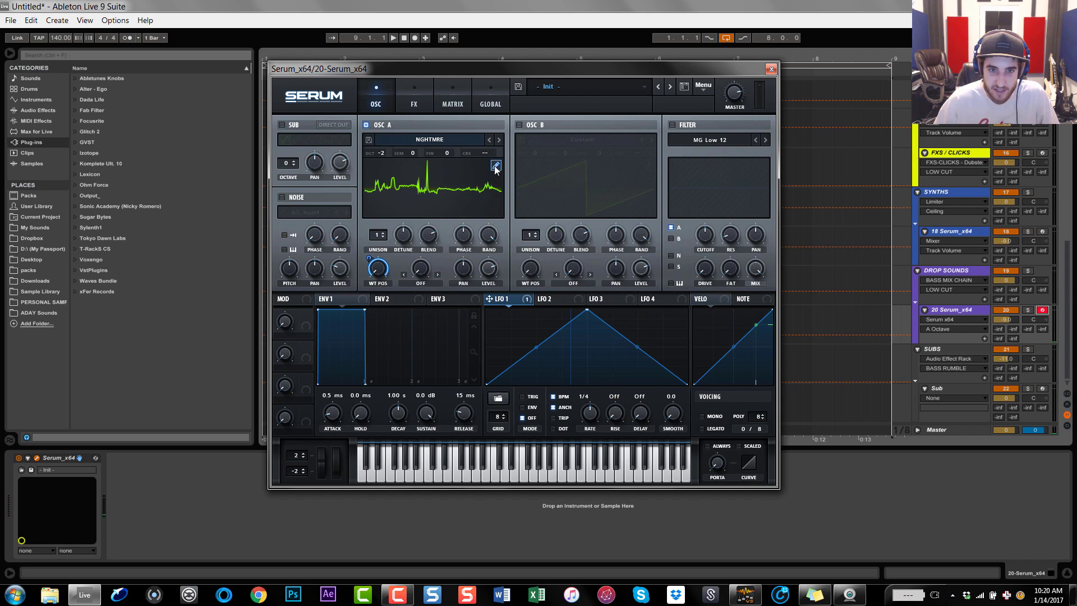
Reopen oscillator A's wavetable editor and normalize the frames with Normalize same (max. from all frames), followed by Normalize each (gained separately)
click(496, 167)
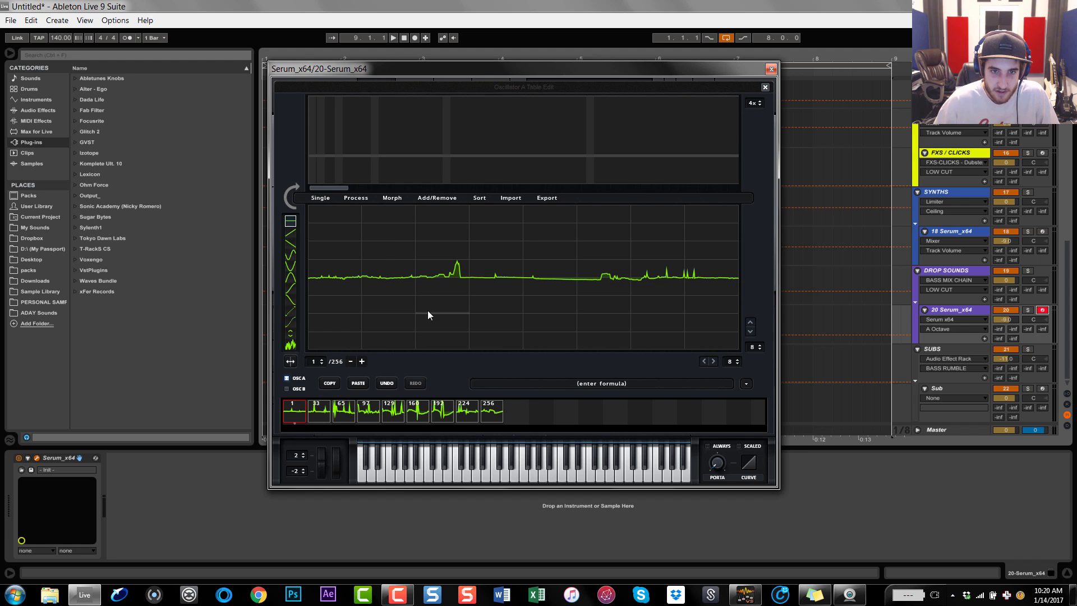
click(392, 198)
click(364, 199)
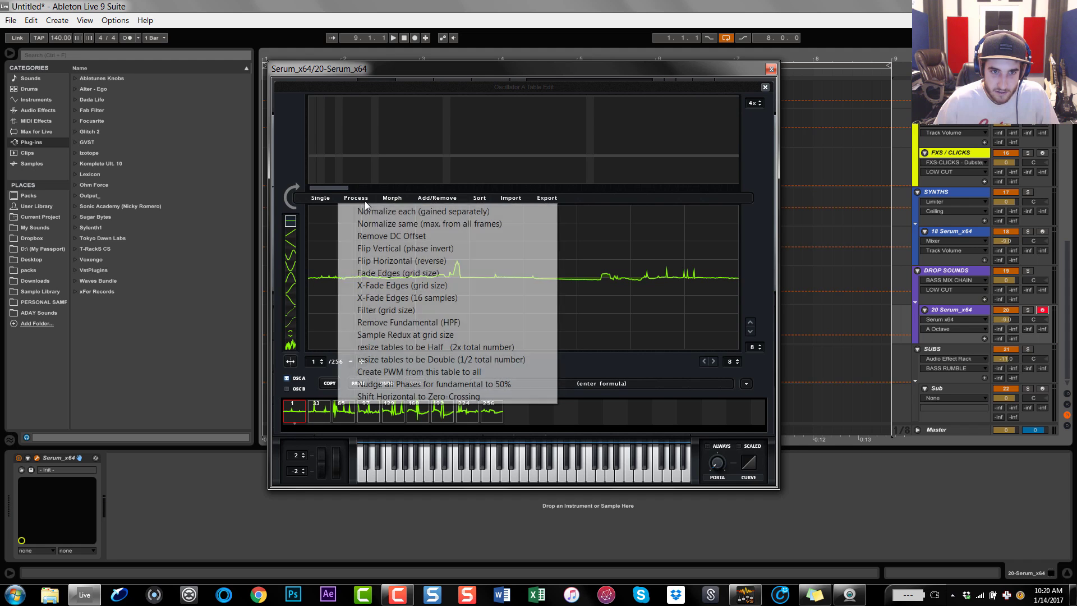
click(415, 223)
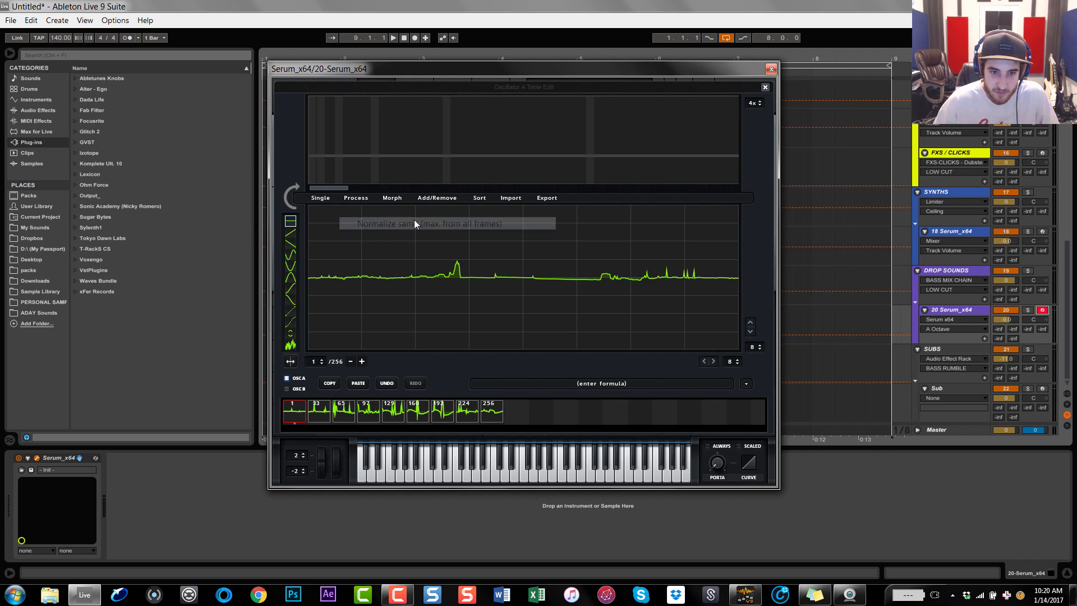
click(391, 197)
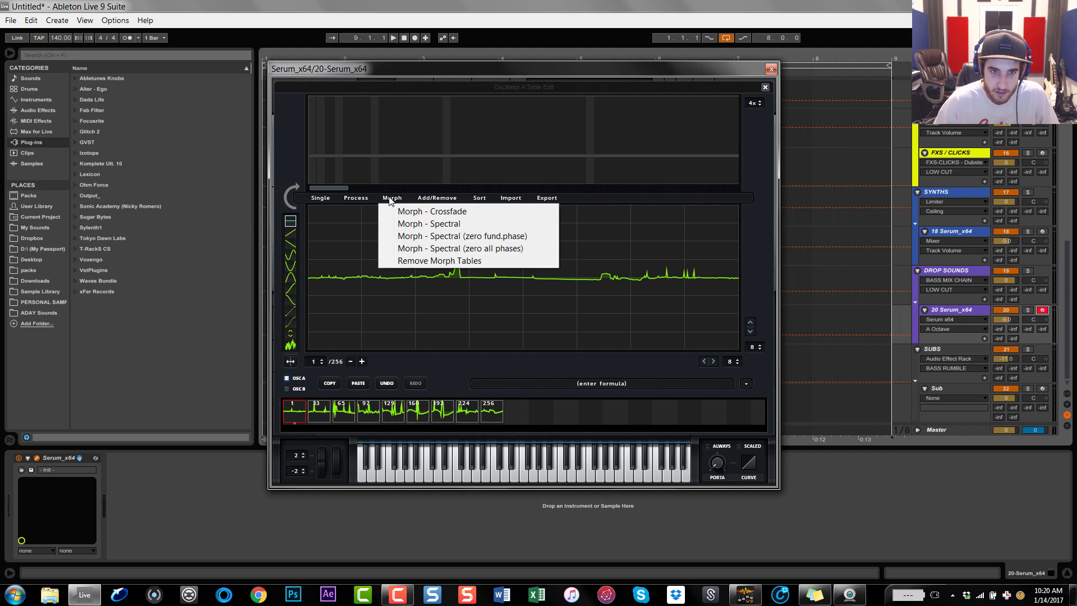
click(355, 199)
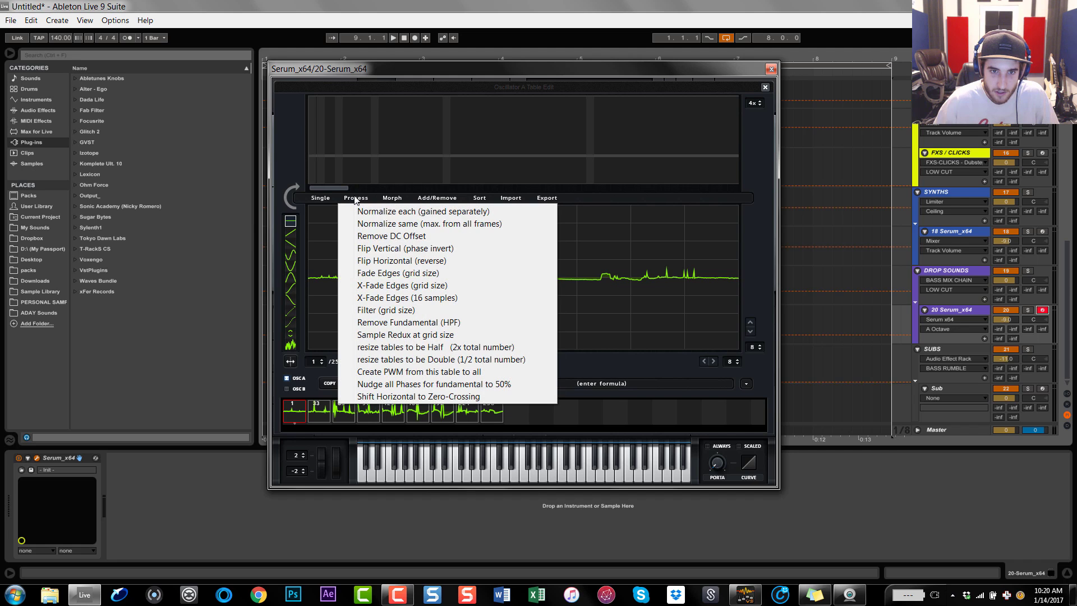
click(441, 214)
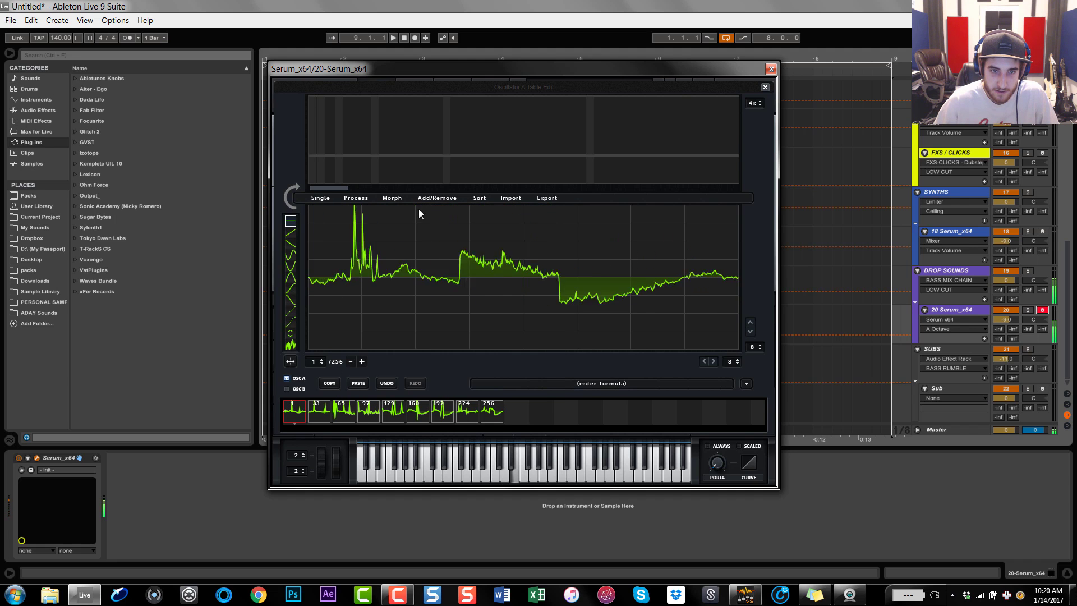
Remove the DC offset from the wavetable frames and apply Remove Fundamental (HPF)
click(377, 195)
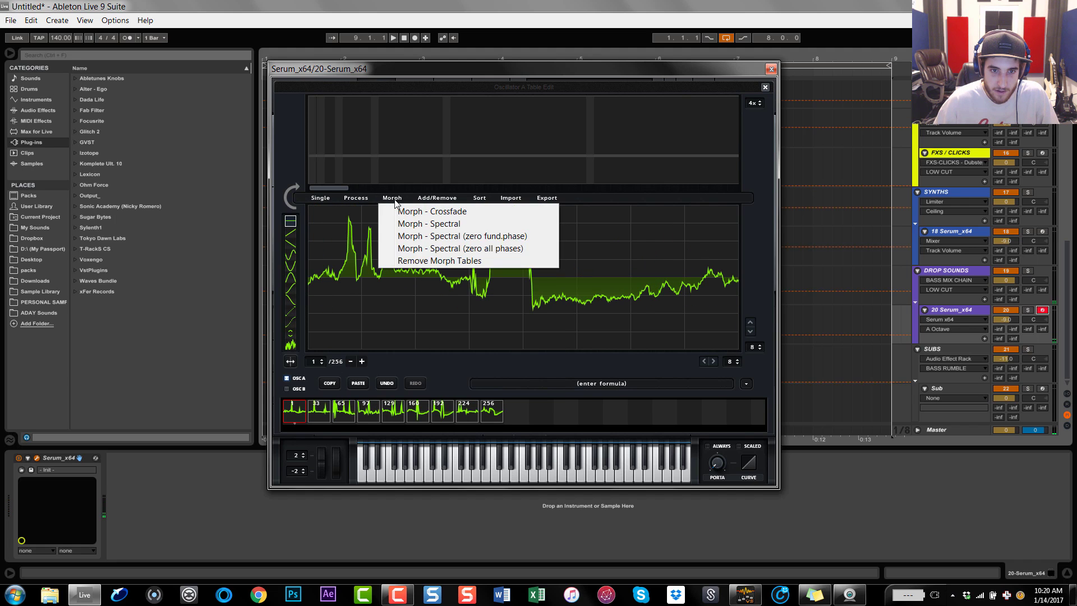
click(368, 197)
click(393, 236)
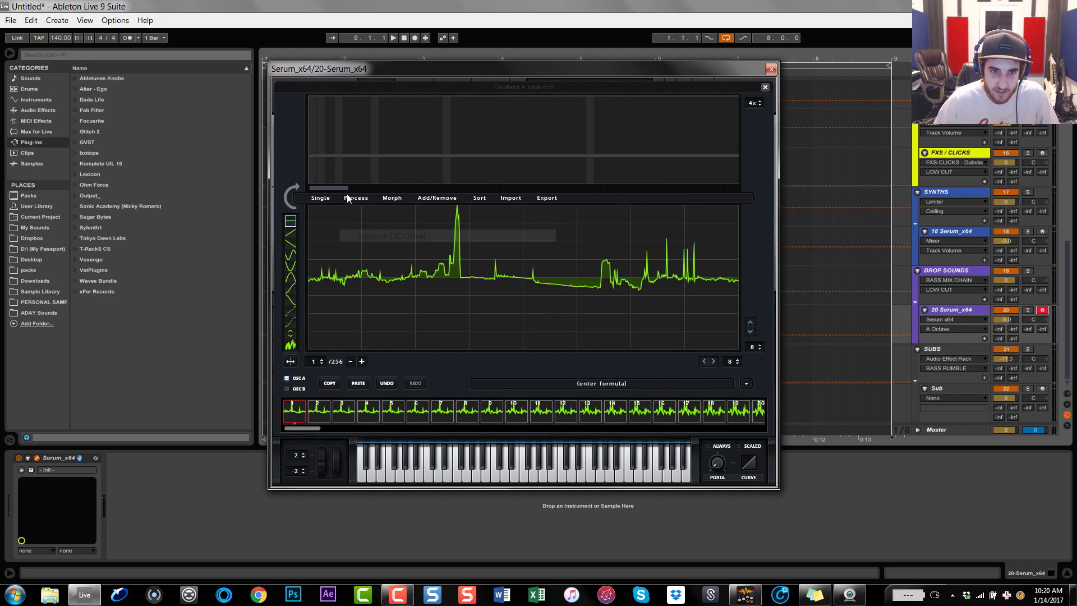
click(352, 200)
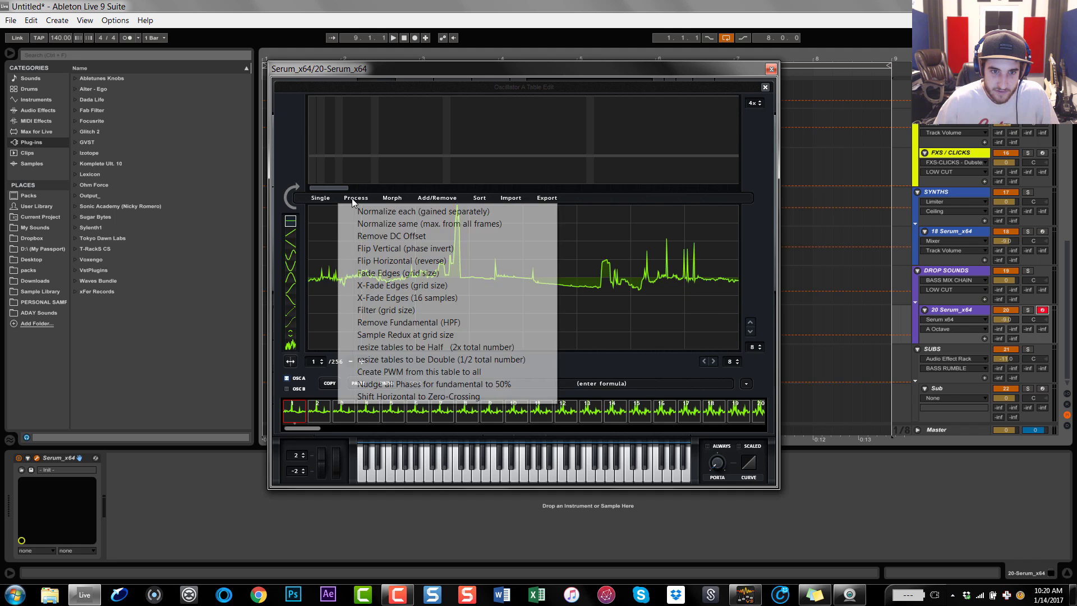
click(418, 324)
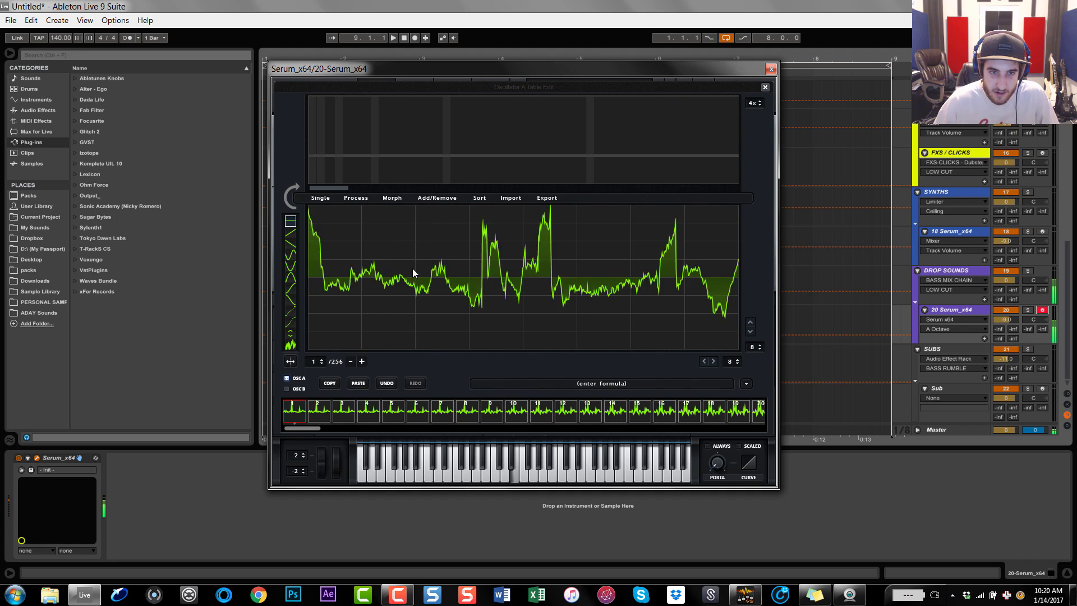
Cross-fade the edges of the wavetable frames with X-Fade Edges (grid size) and close the wavetable editor
click(393, 197)
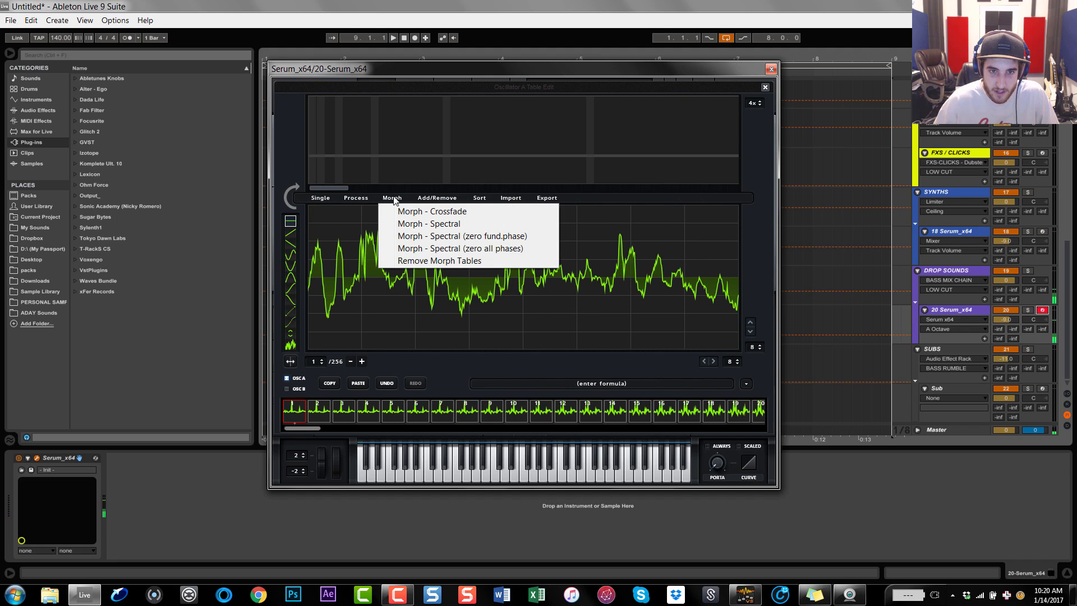
click(362, 199)
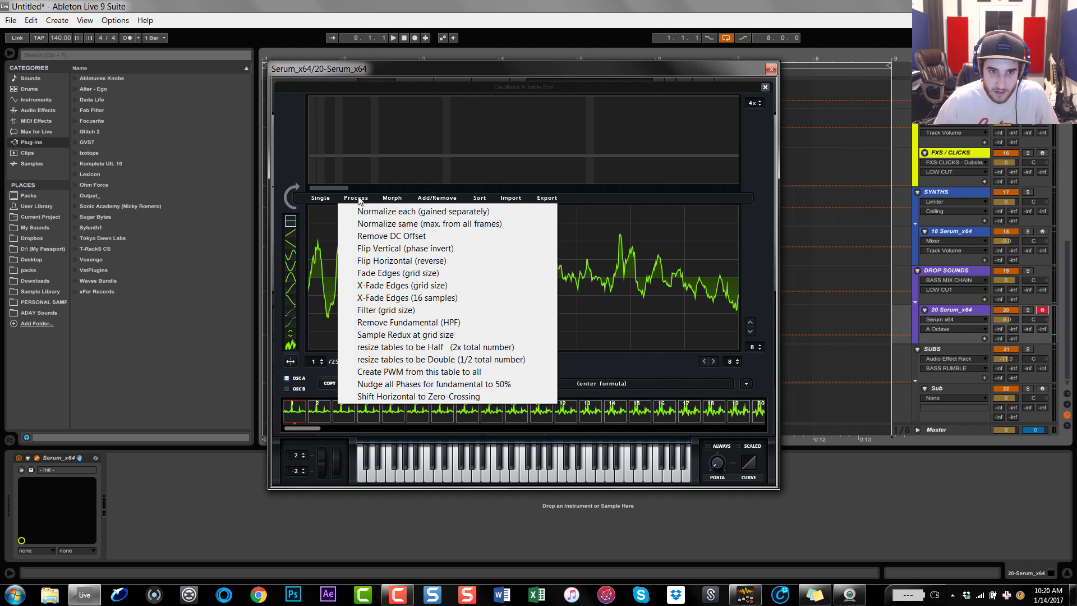
click(399, 286)
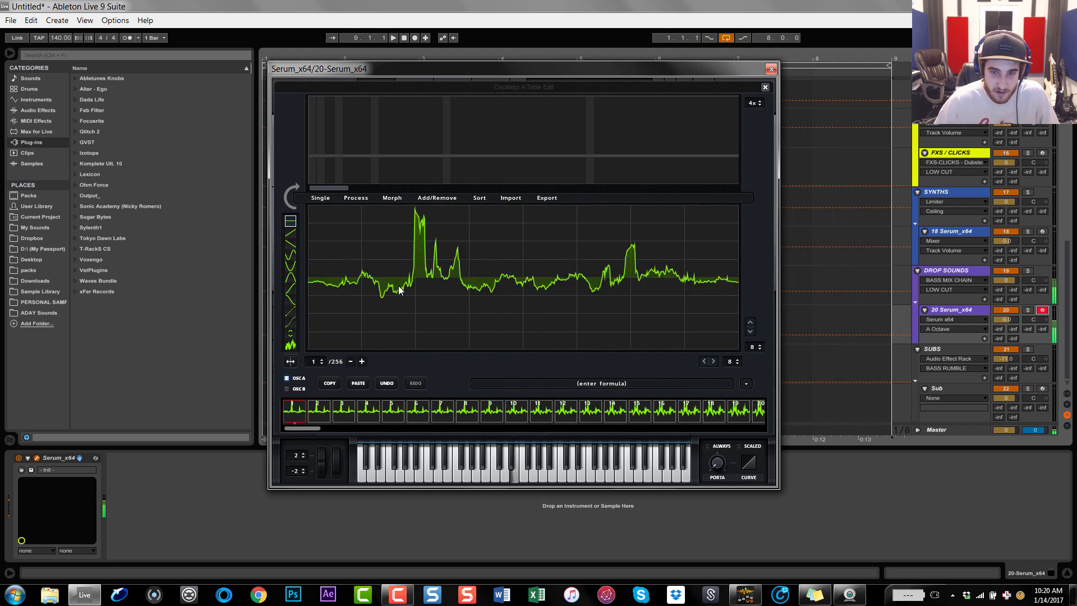
click(392, 197)
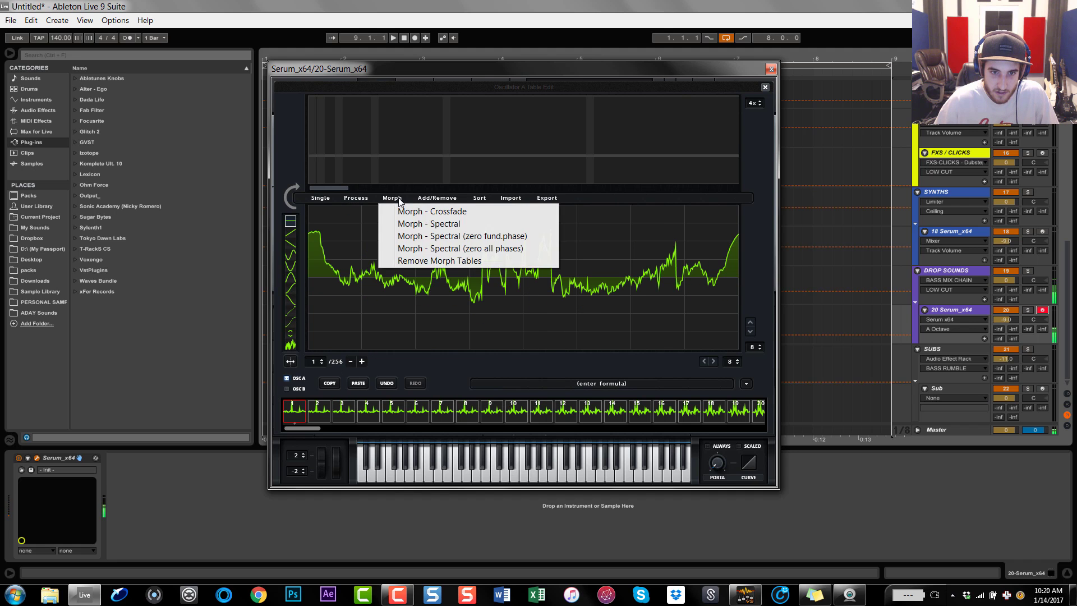
click(356, 197)
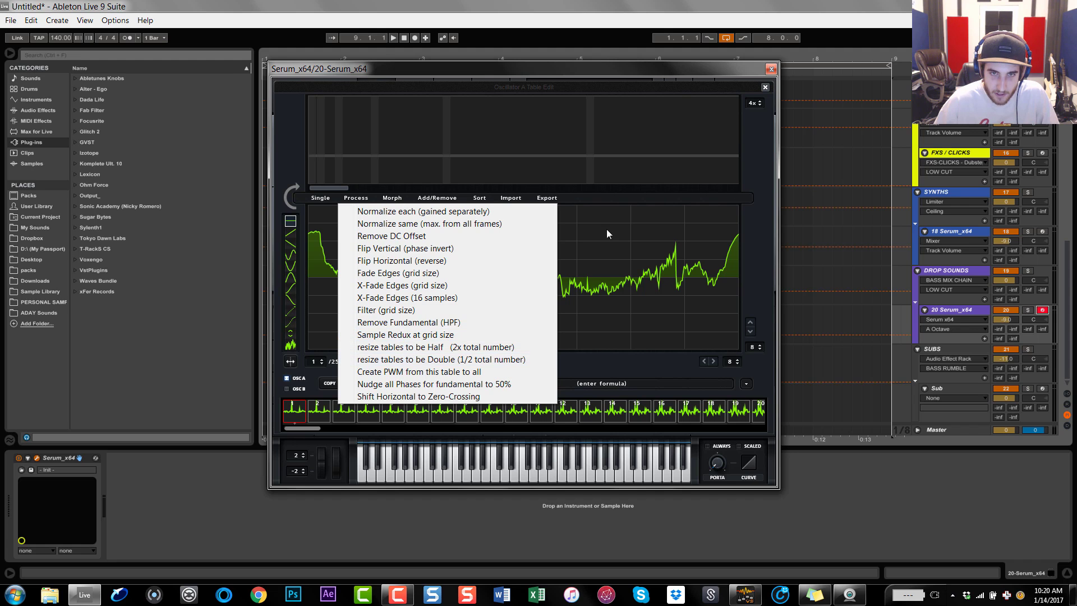
click(547, 72)
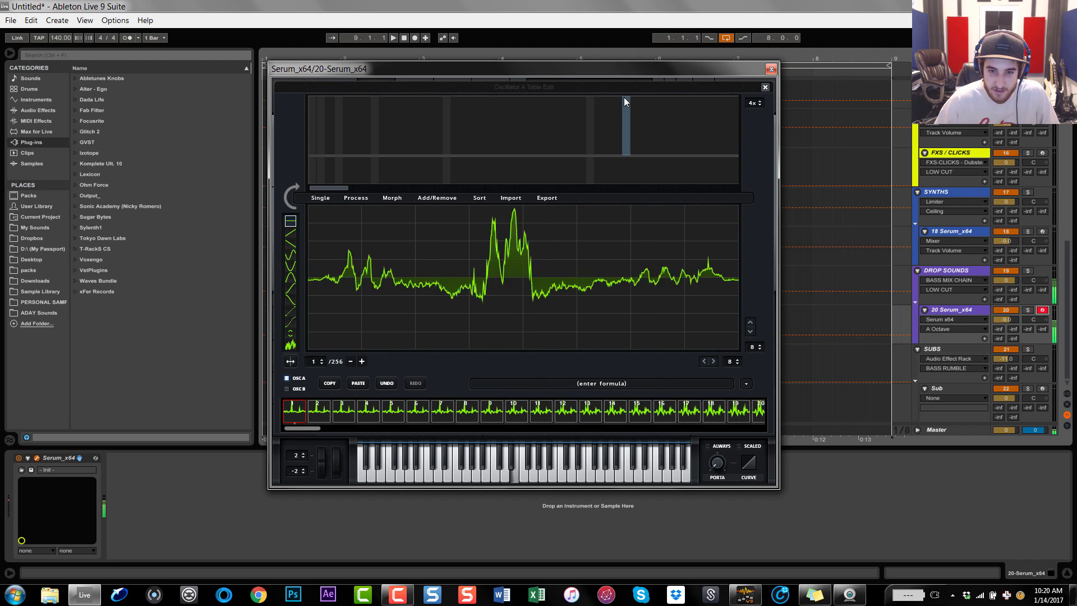
click(765, 86)
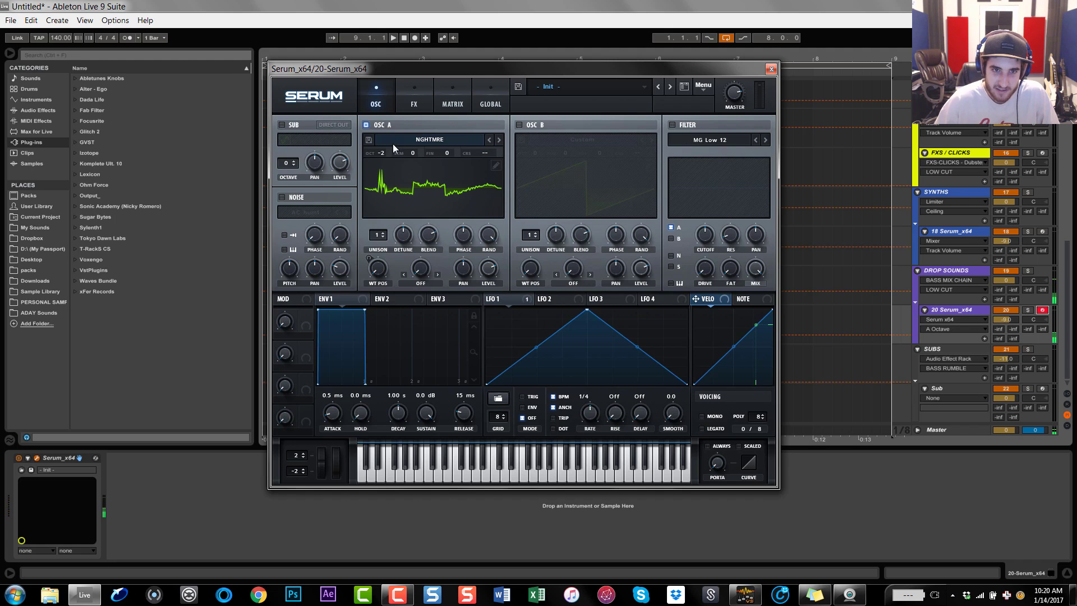
Set oscillator A's octave to -1 and reshape LFO 1 into a concave descending curve running in ENV mode
mouse_move(378, 156)
mouse_down()
mouse_move(391, 196)
mouse_move(392, 143)
mouse_move(394, 164)
mouse_up()
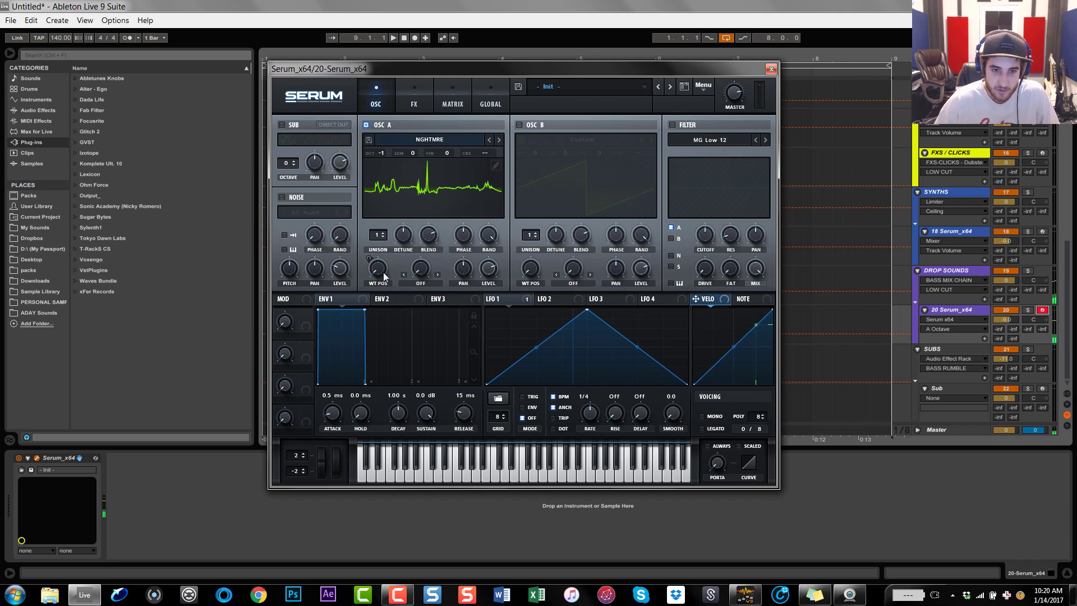
drag(587, 309, 487, 310)
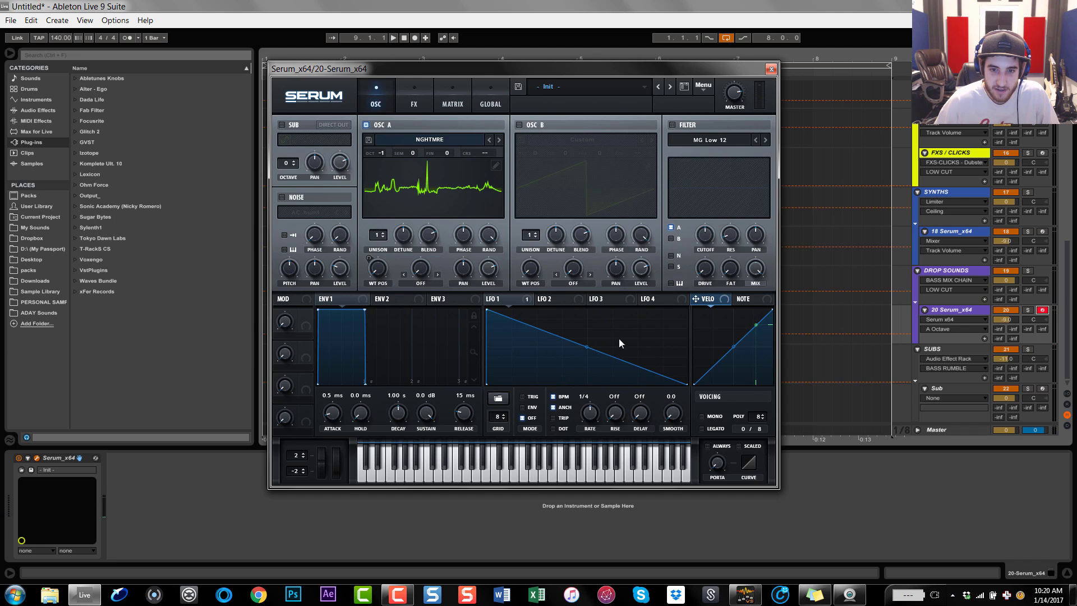
drag(581, 345, 593, 361)
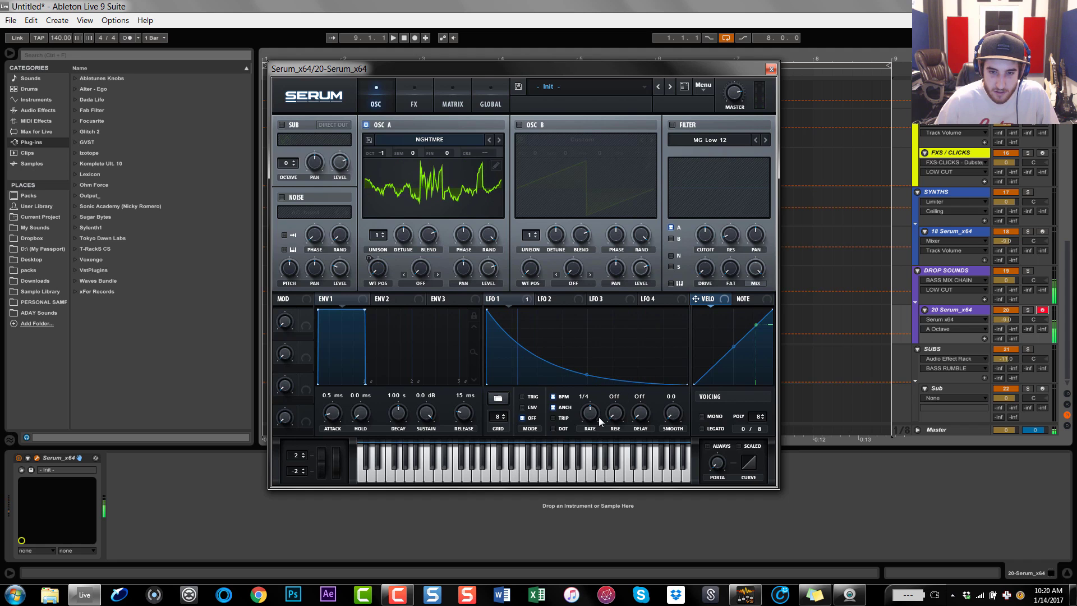
click(523, 407)
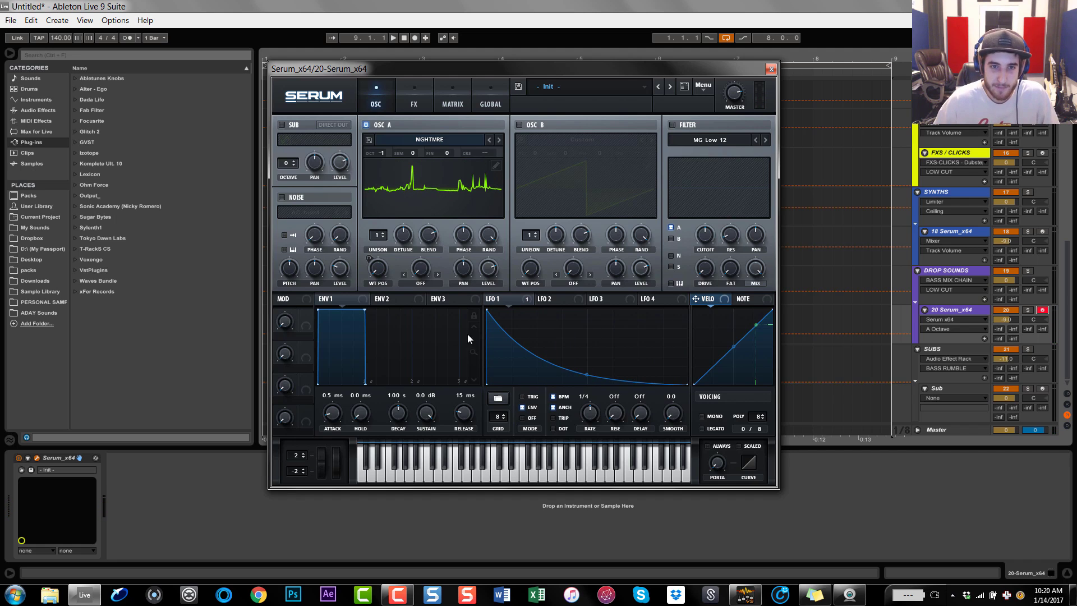
Set oscillator A to 11 unison voices with less detune and its octave to 0
drag(377, 235, 386, 174)
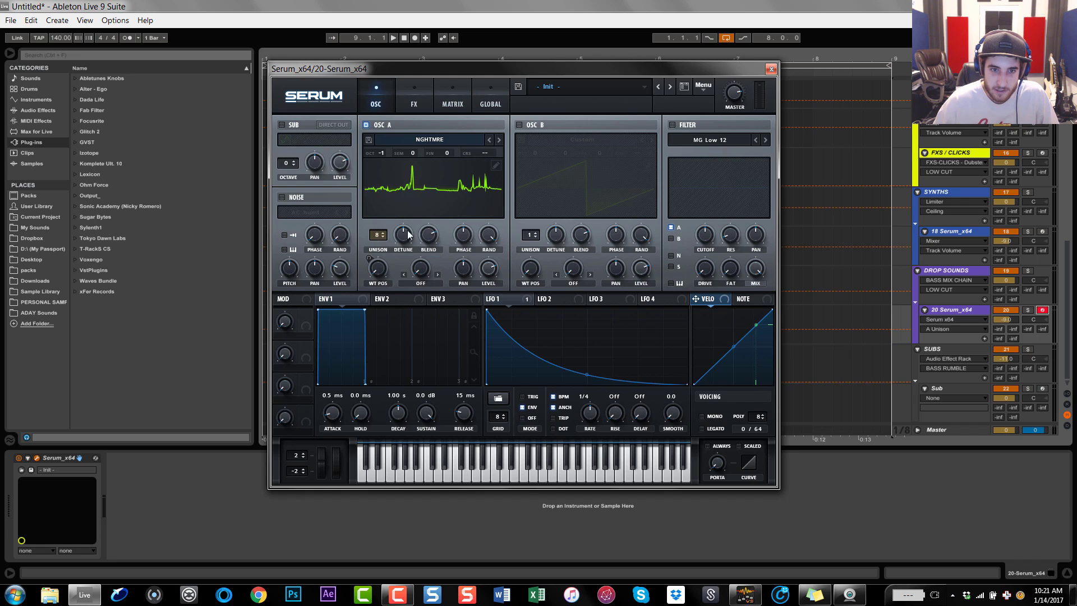
drag(405, 233, 408, 263)
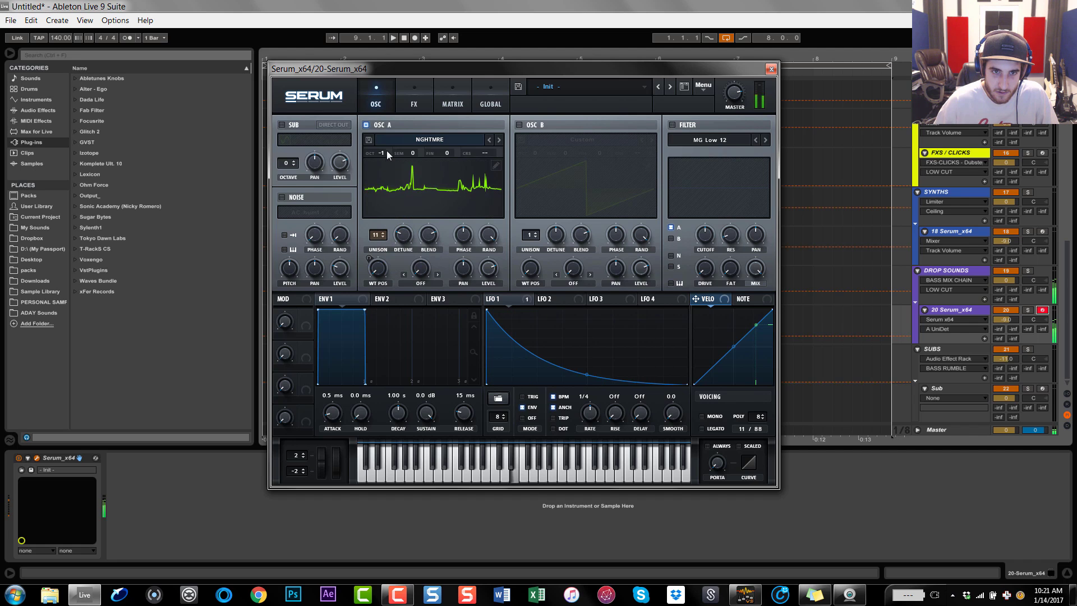
mouse_move(386, 150)
mouse_down()
mouse_move(385, 137)
mouse_move(382, 150)
mouse_up()
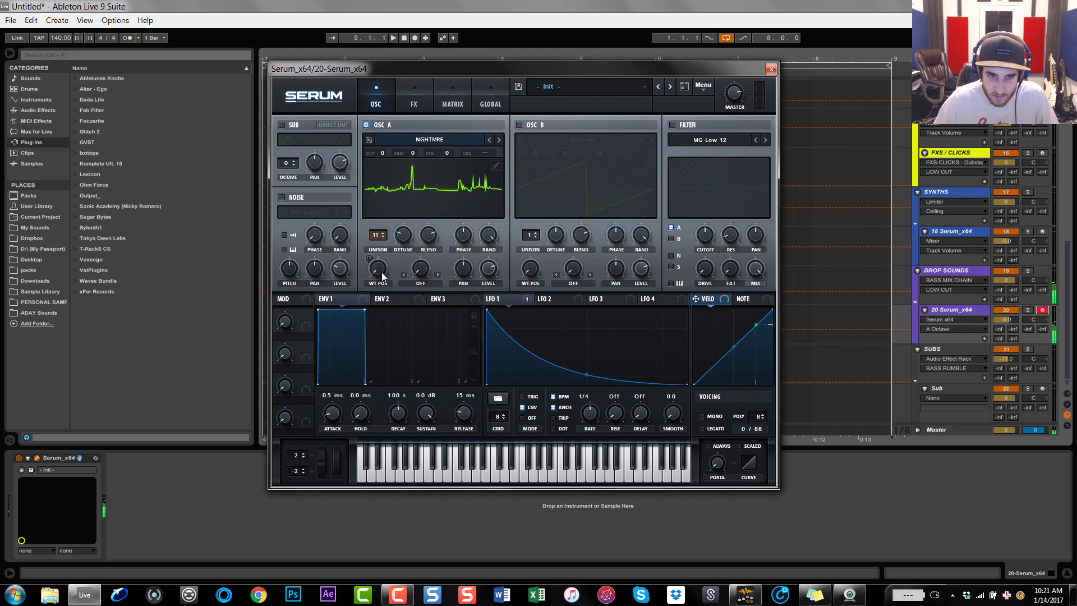
Reduce LFO 1's modulation amount on oscillator A's wavetable position and make LFO 1's descending curve slightly steeper
click(503, 297)
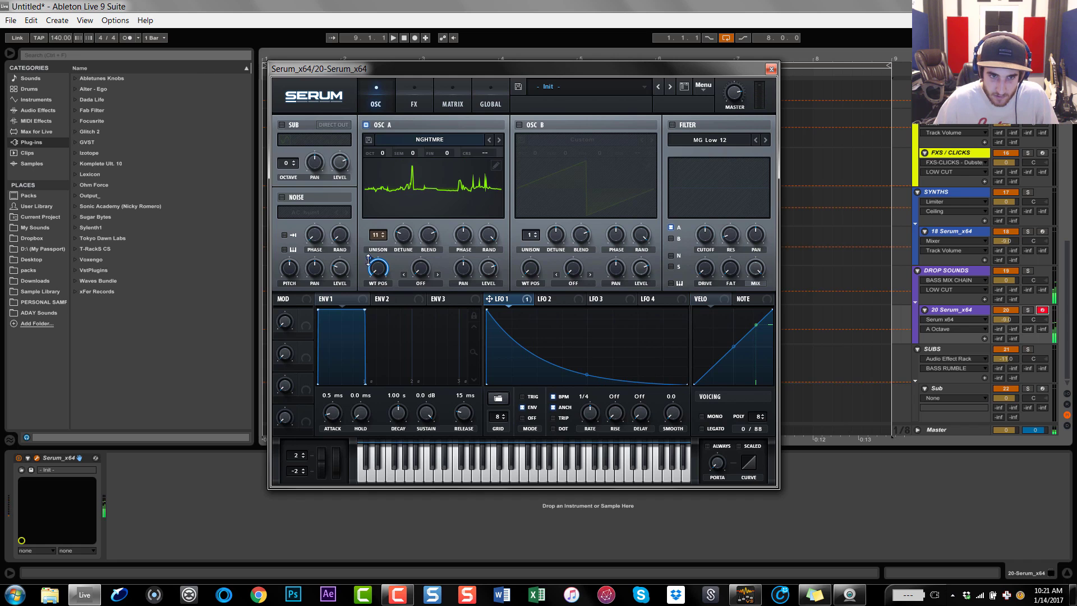
drag(364, 257, 377, 303)
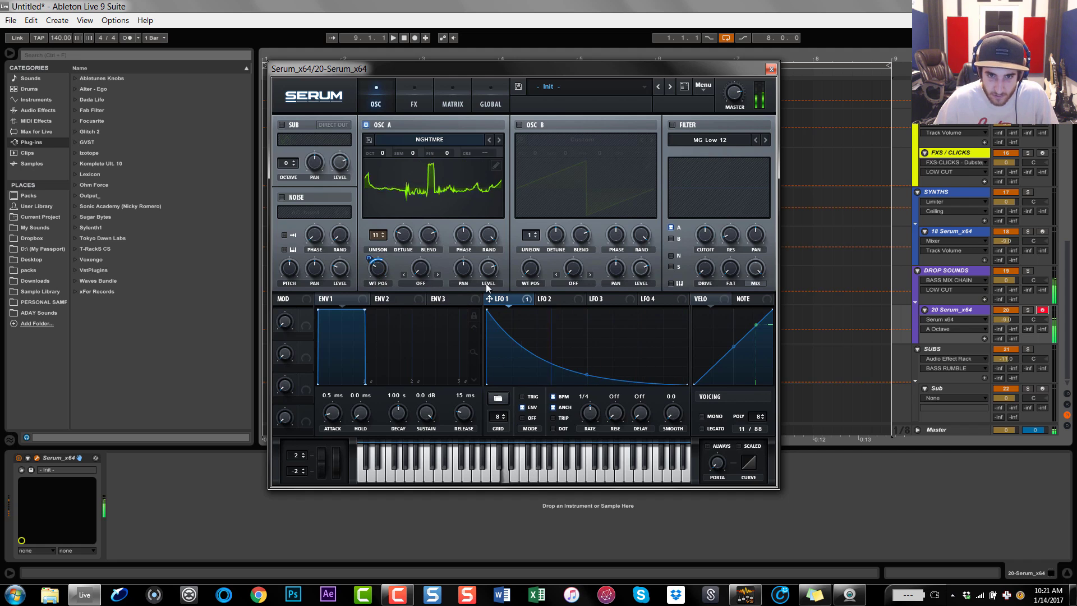
drag(587, 374, 591, 311)
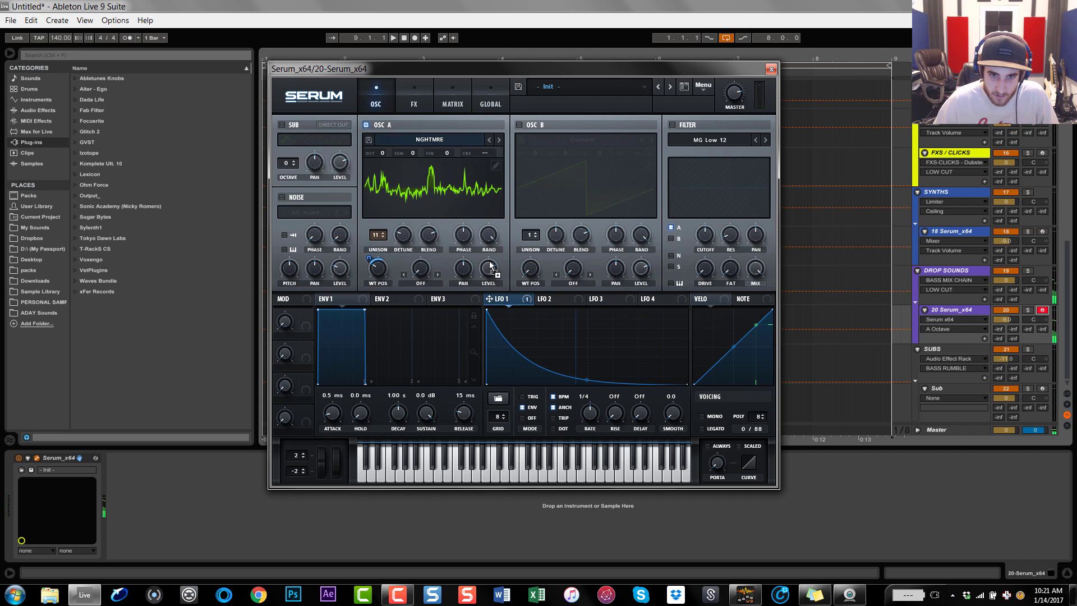
Assign LFO 1 and macro 1 to oscillator A's level and name the macro AMP LEVEL
drag(490, 264, 488, 268)
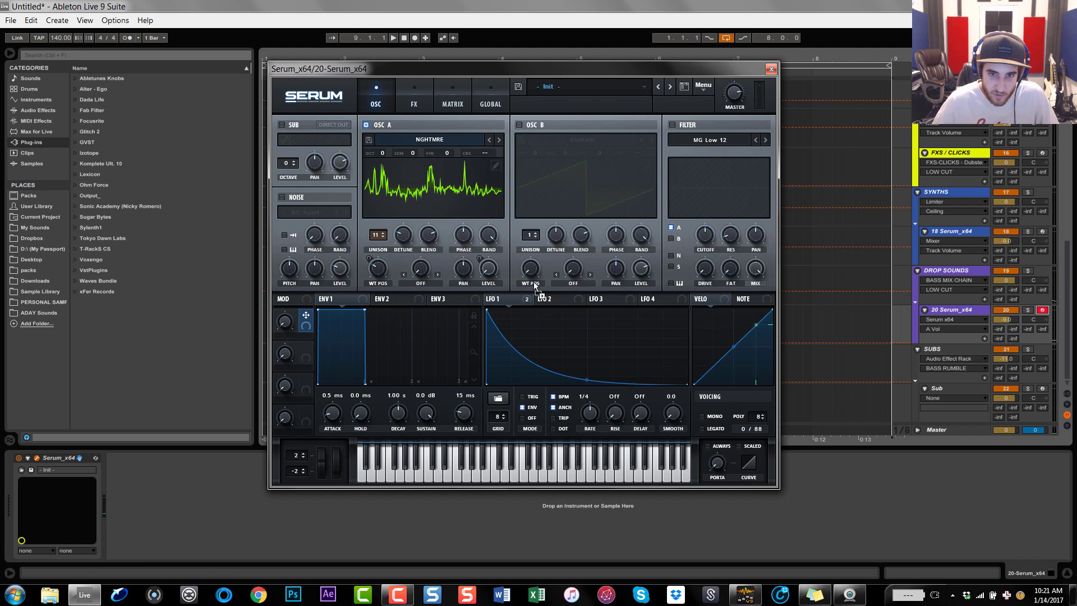
drag(504, 273, 492, 269)
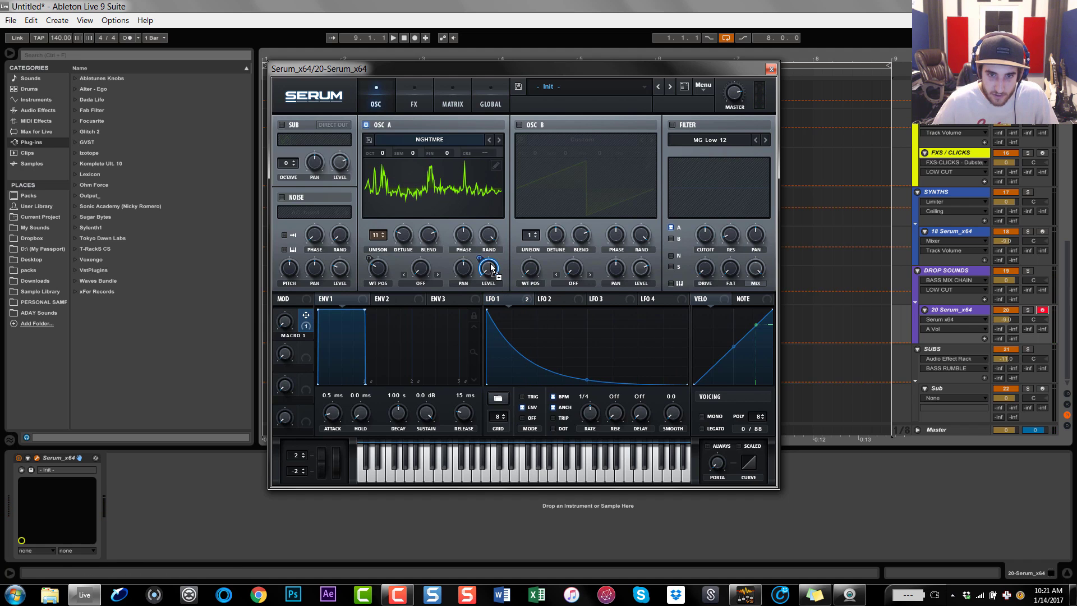
double_click(297, 336)
text(AMP LEV)
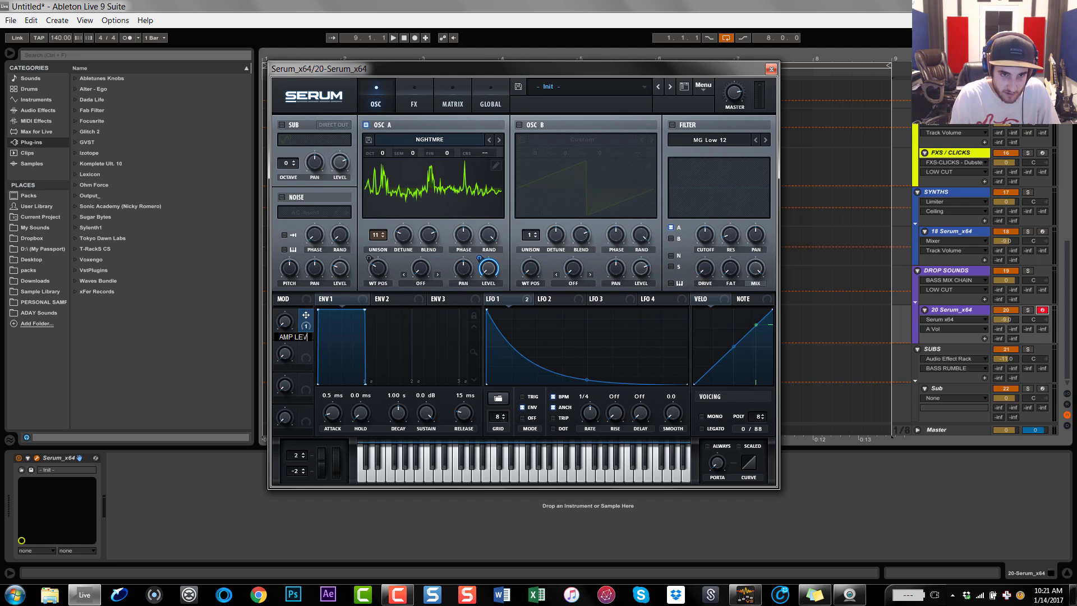
text(EL)
key(Return)
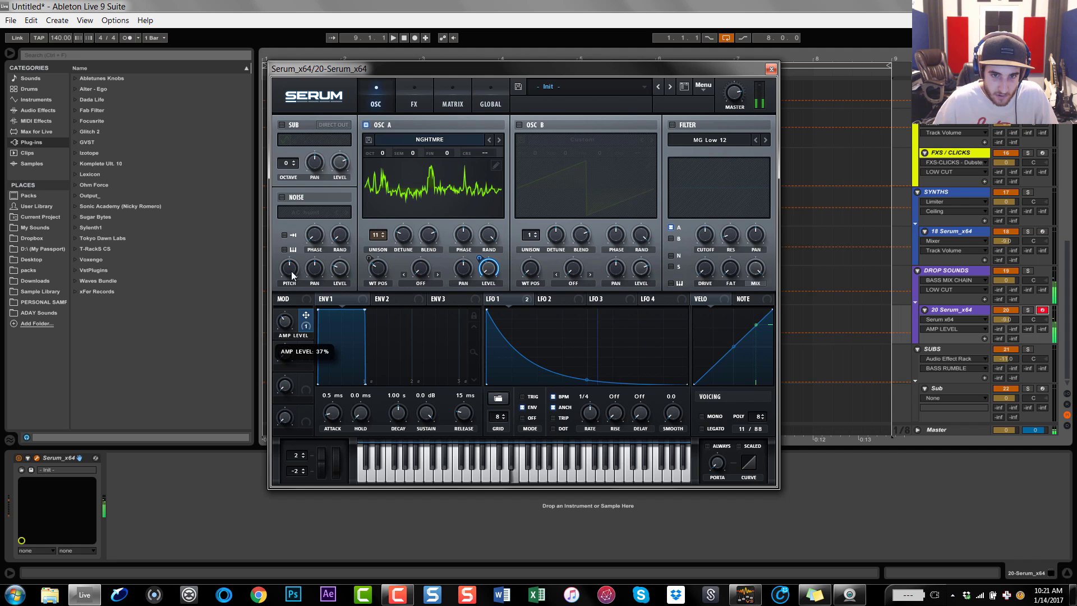
Rename macro 1 as PLUCK 2 LEAD
double_click(308, 336)
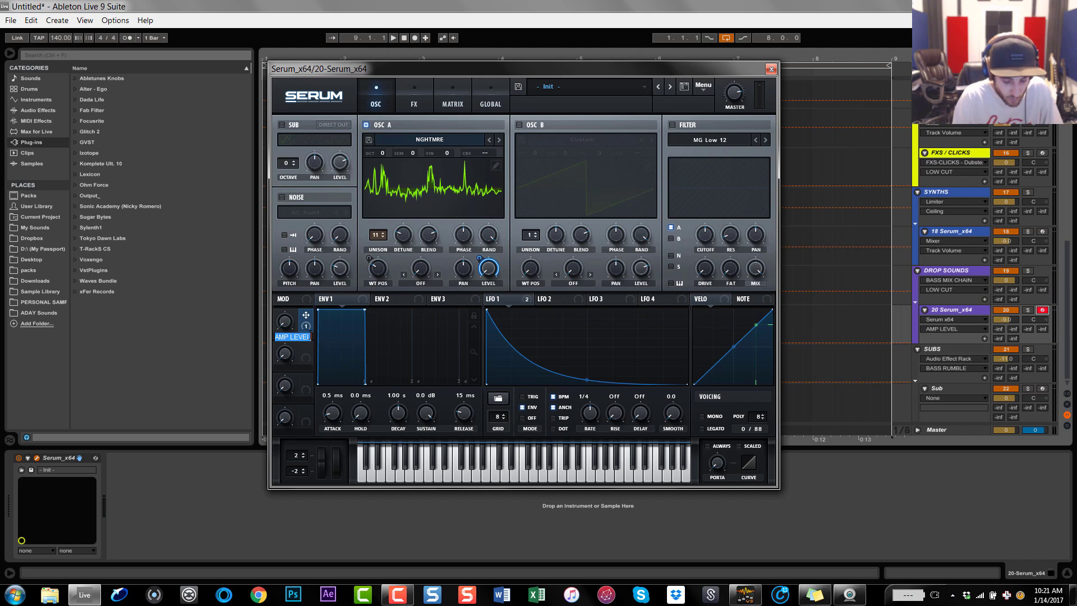
text(PLUCK)
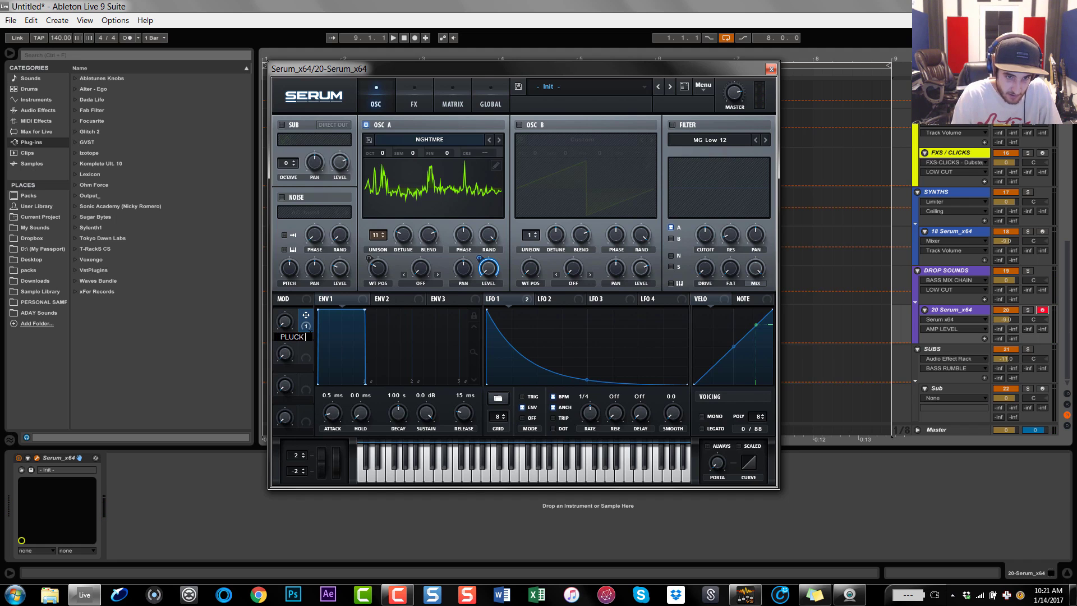
text( TOLEAD)
key(Return)
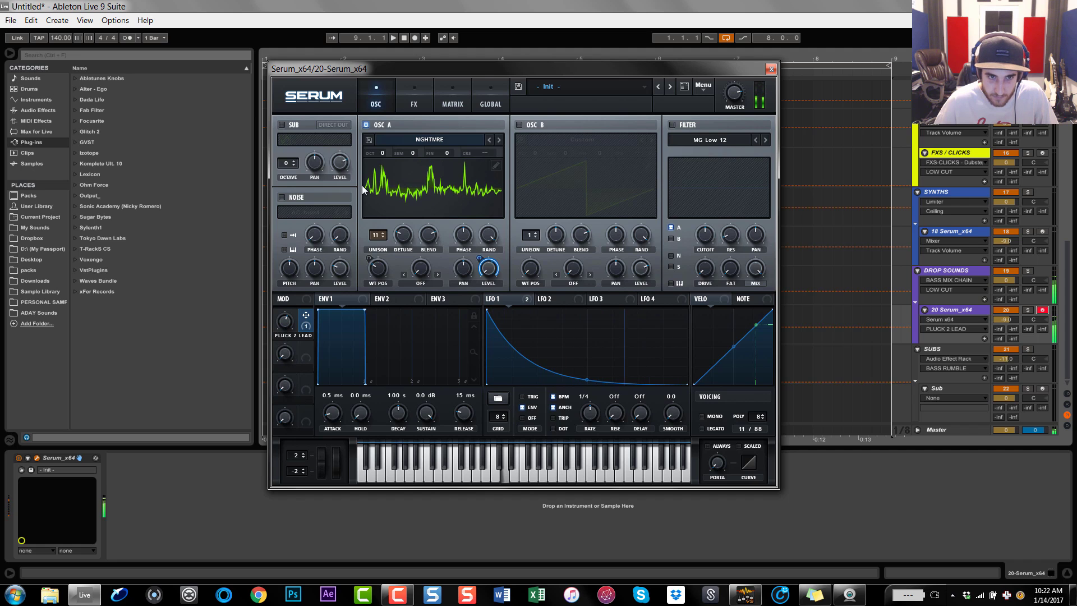
Set oscillator A to 16 unison voices, adjusting its detune, and soften the bend of LFO 1's descending curve
drag(374, 237, 375, 86)
drag(406, 238, 405, 207)
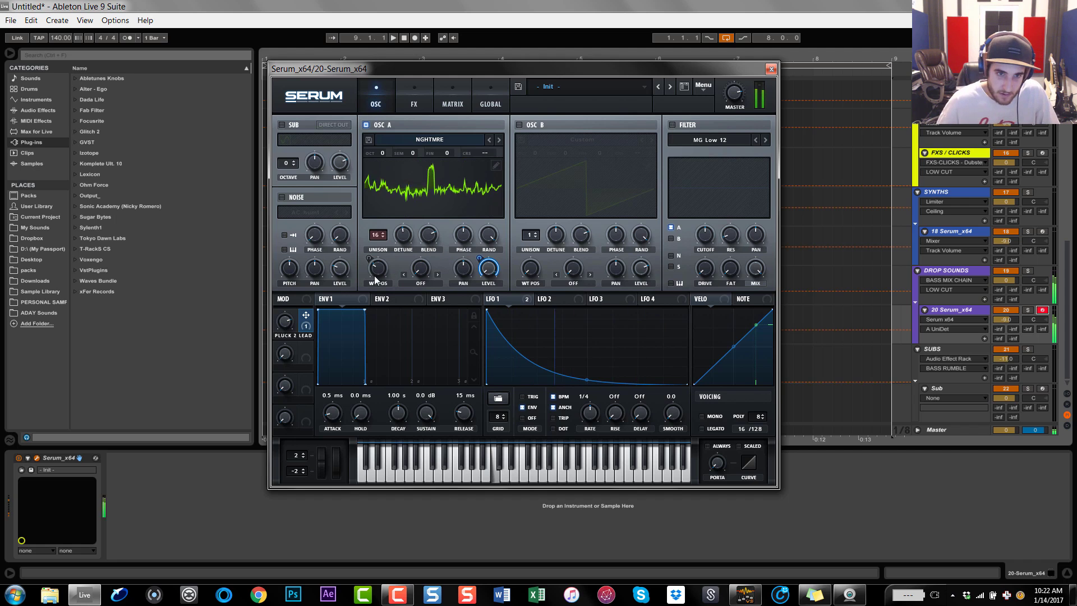
click(285, 320)
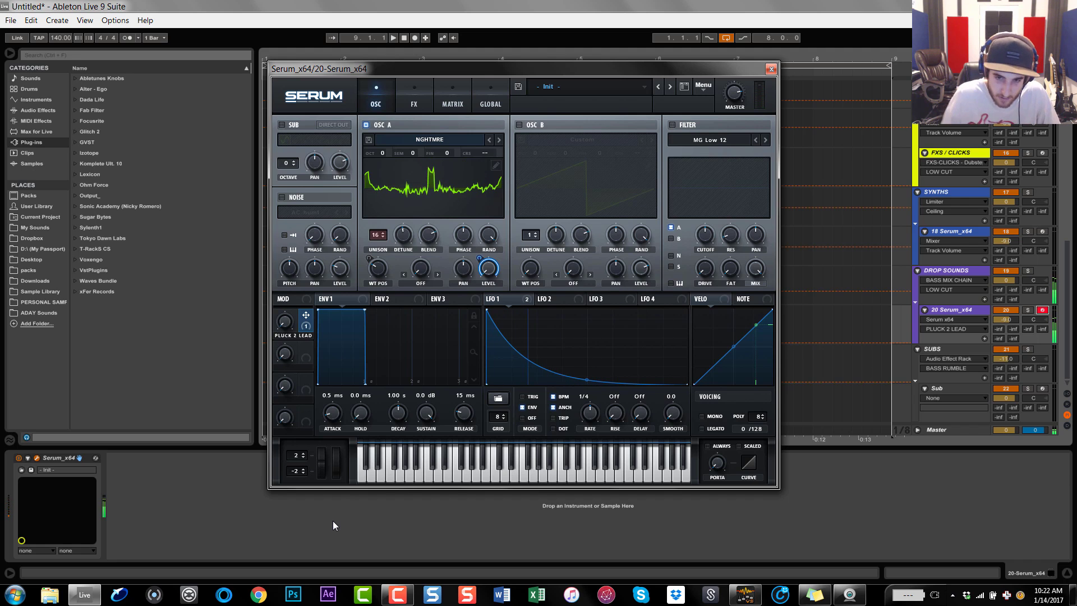
drag(585, 380, 629, 367)
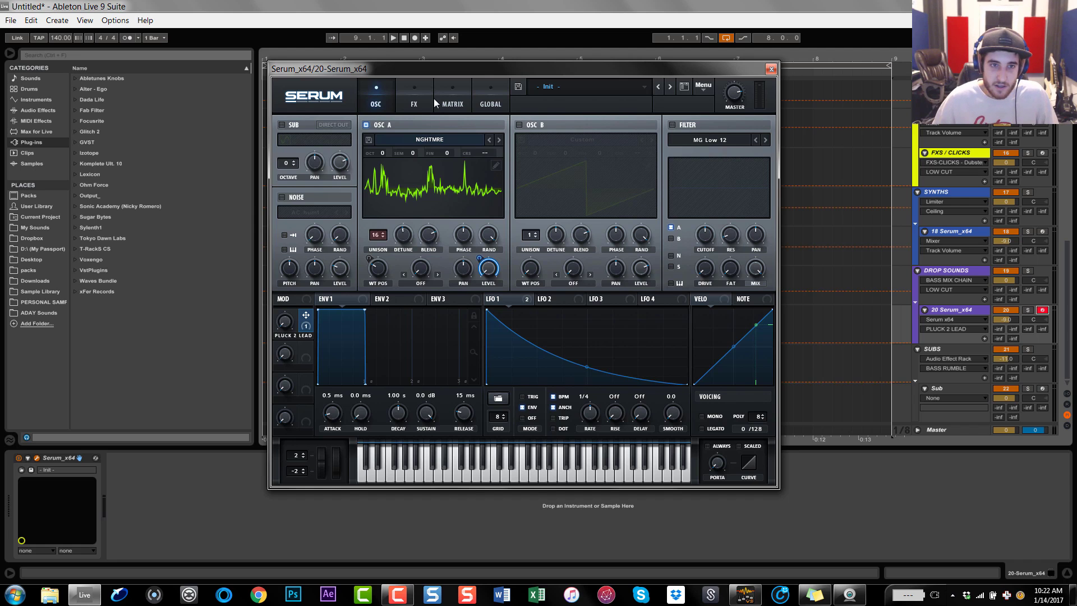
Enable the noise oscillator and load the ARP white noise sample
click(281, 196)
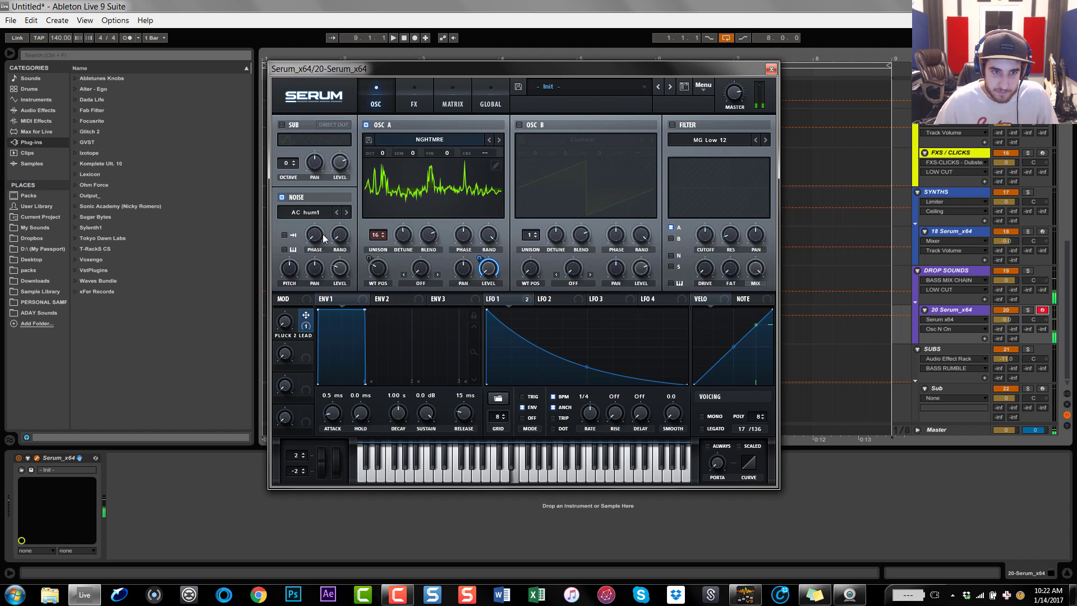
click(305, 212)
mouse_move(344, 253)
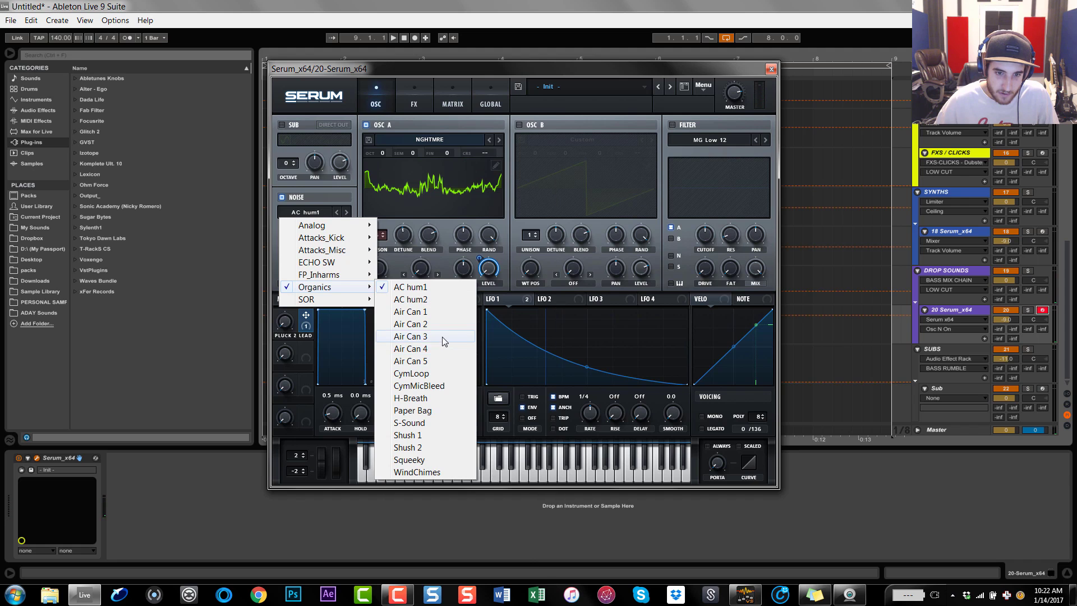
click(407, 262)
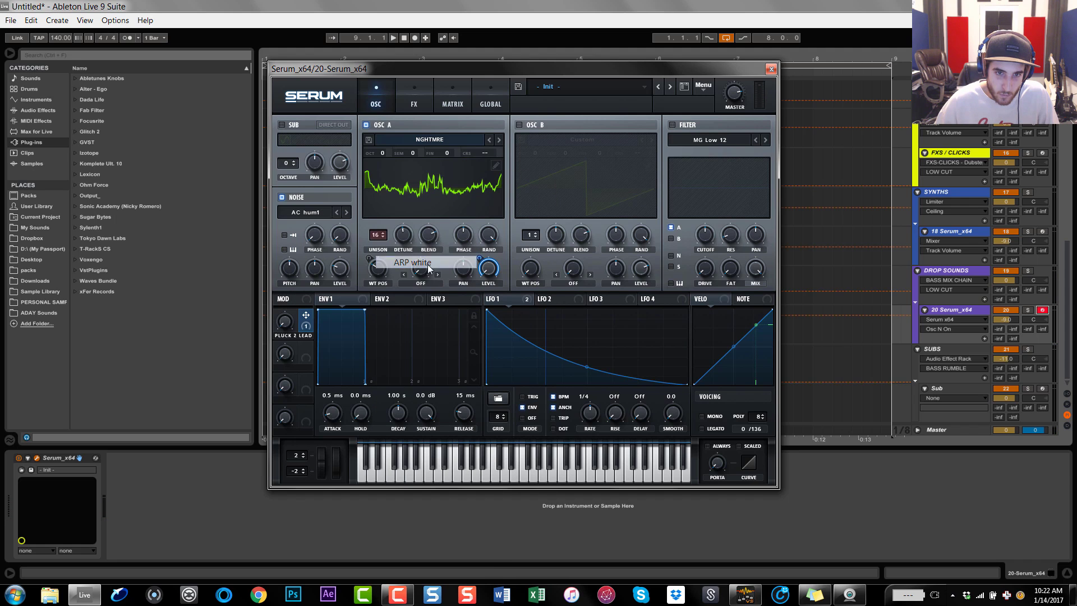
Adjust the noise oscillator's pitch and level, and assign LFO 1 to modulate the noise level
click(341, 269)
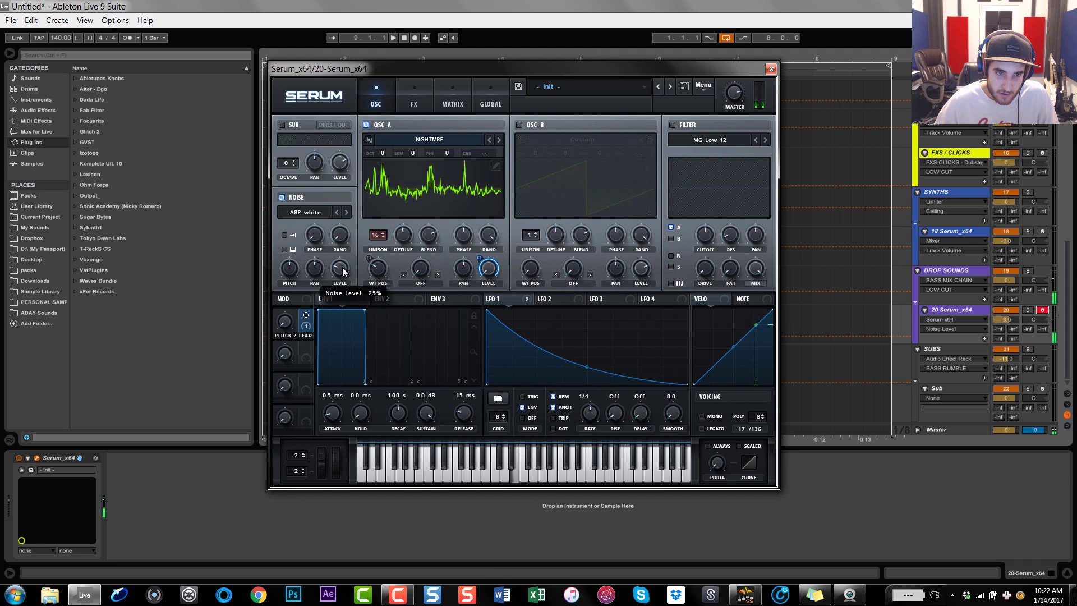
click(285, 275)
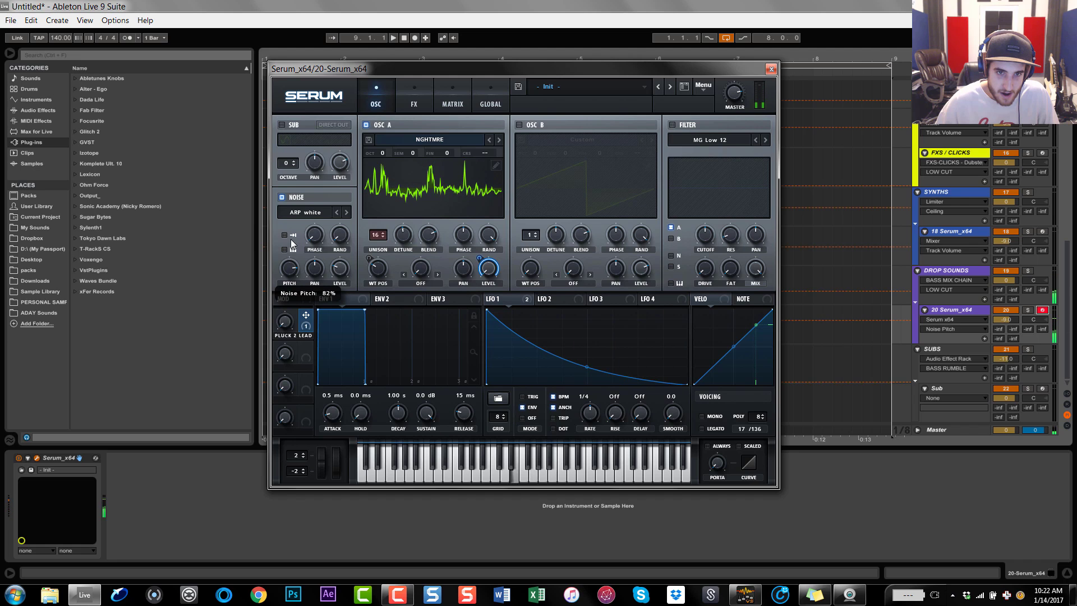
drag(290, 239, 354, 372)
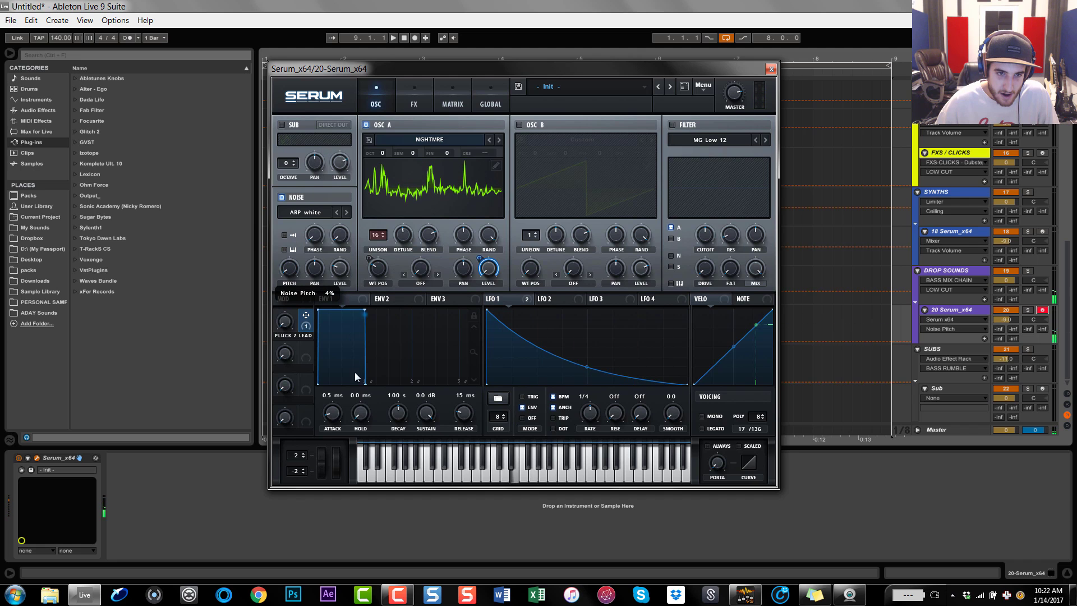
drag(358, 328, 378, 344)
drag(340, 268, 348, 302)
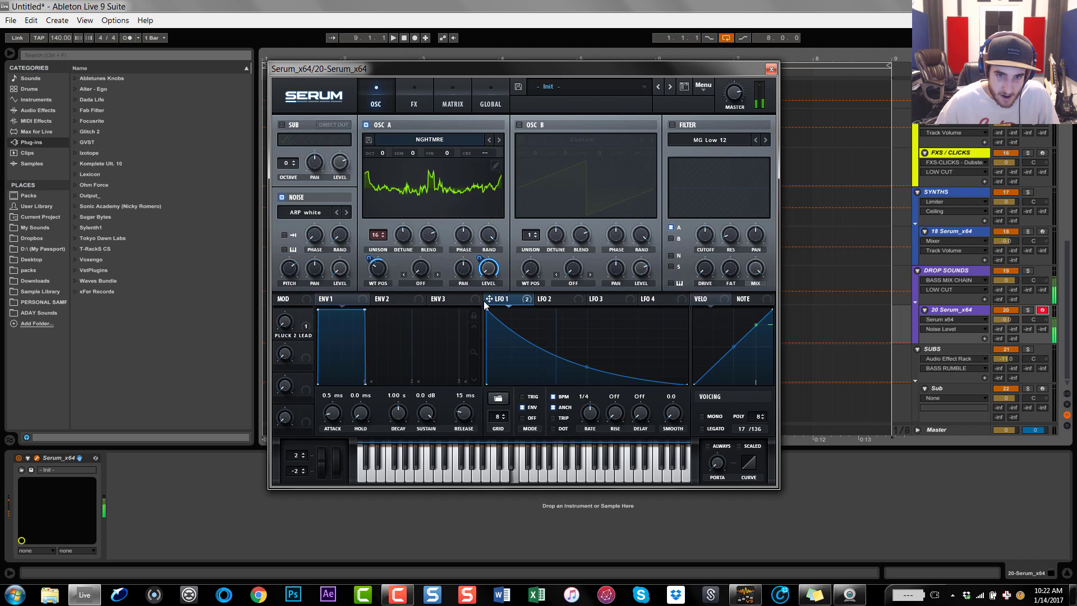
drag(488, 298, 334, 319)
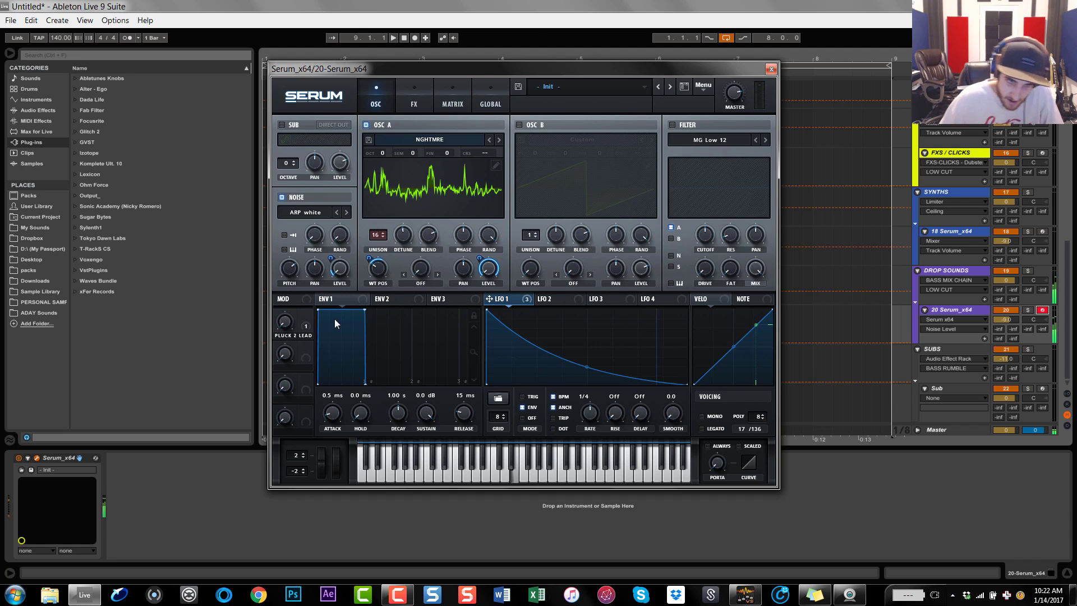
Enable the Hyper/Dimension effect, set the Hyper mix to 50%, adjust the Dimension mix and size, and audition notes in different octaves
click(409, 104)
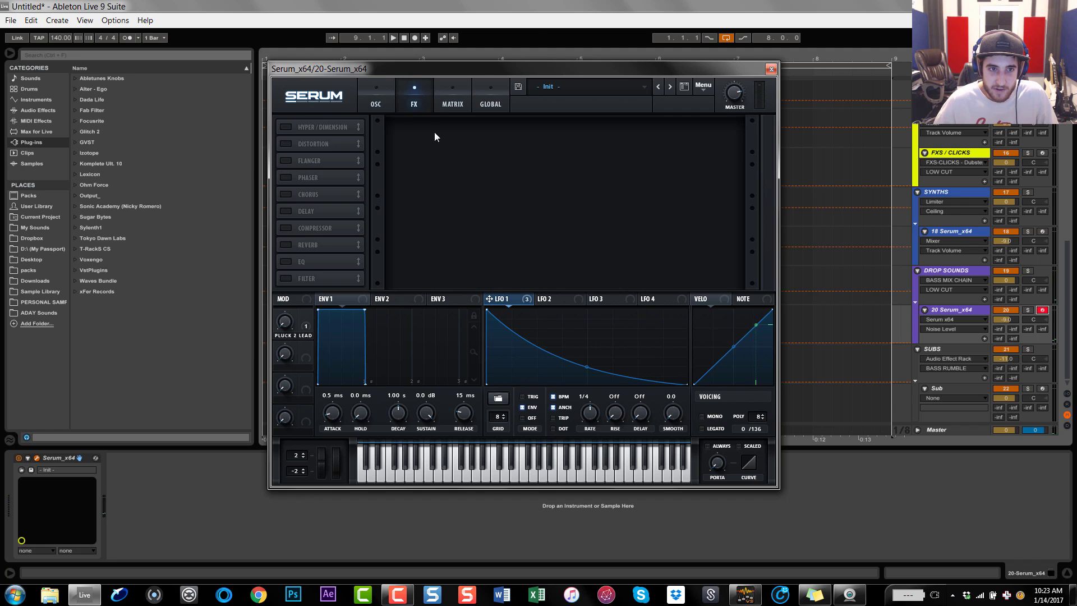
click(285, 126)
drag(586, 135, 585, 308)
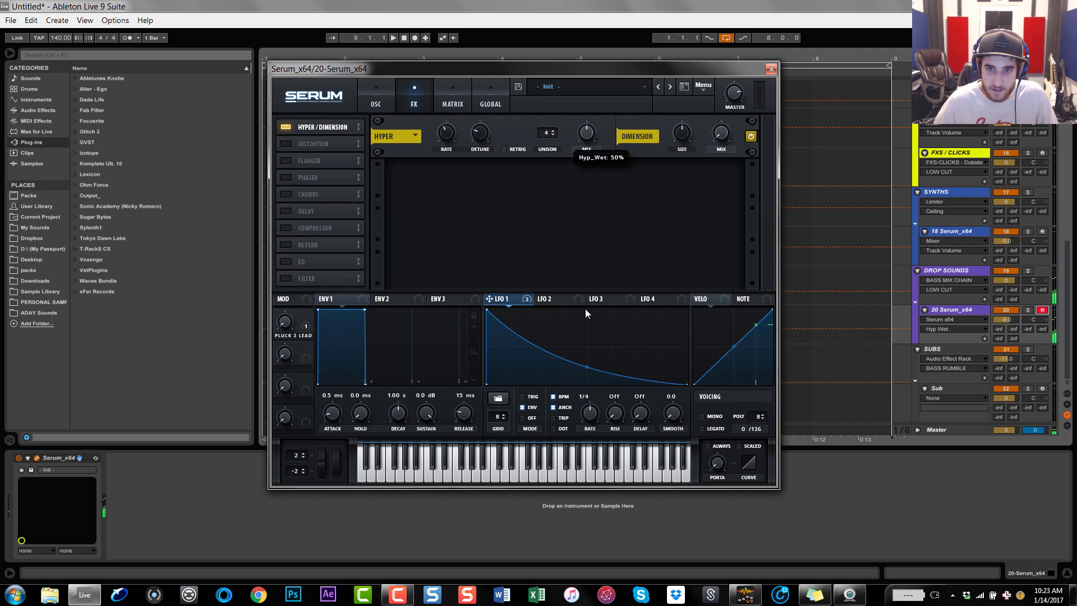
drag(723, 135, 727, 88)
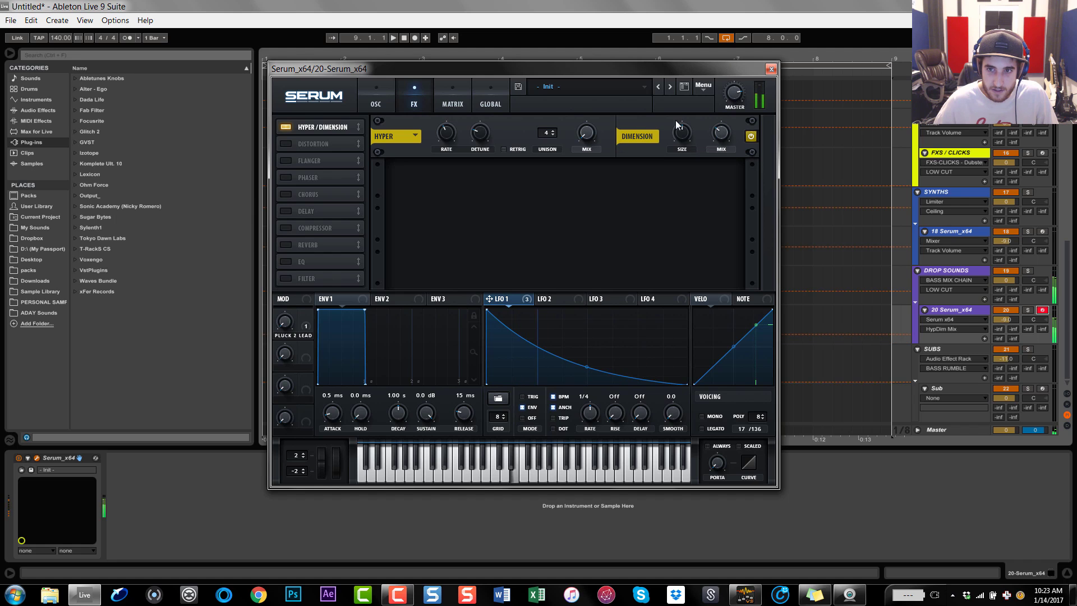
drag(679, 129, 694, 161)
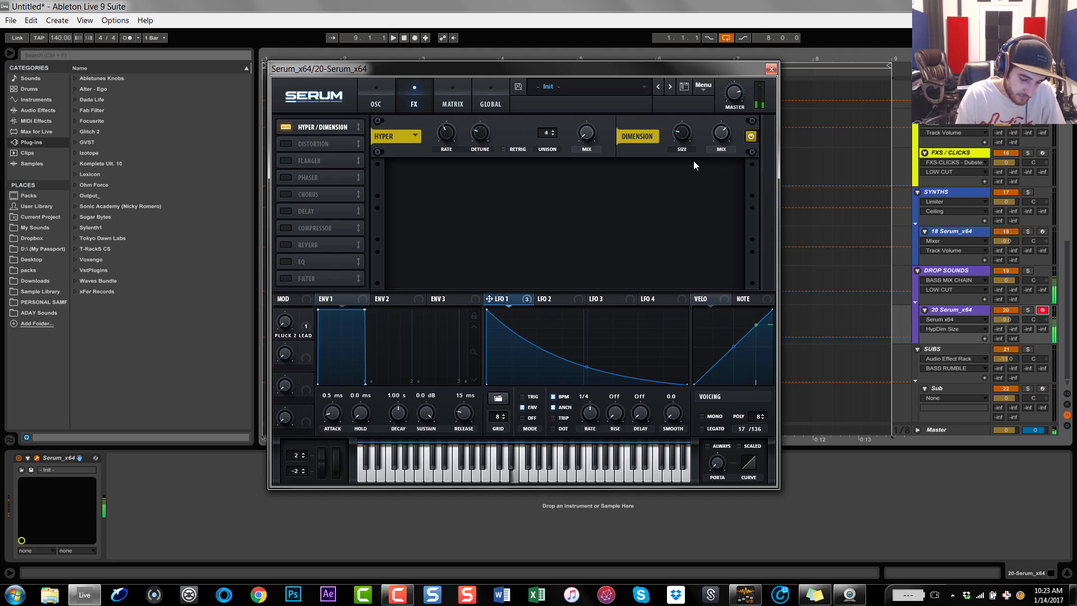
key(z)
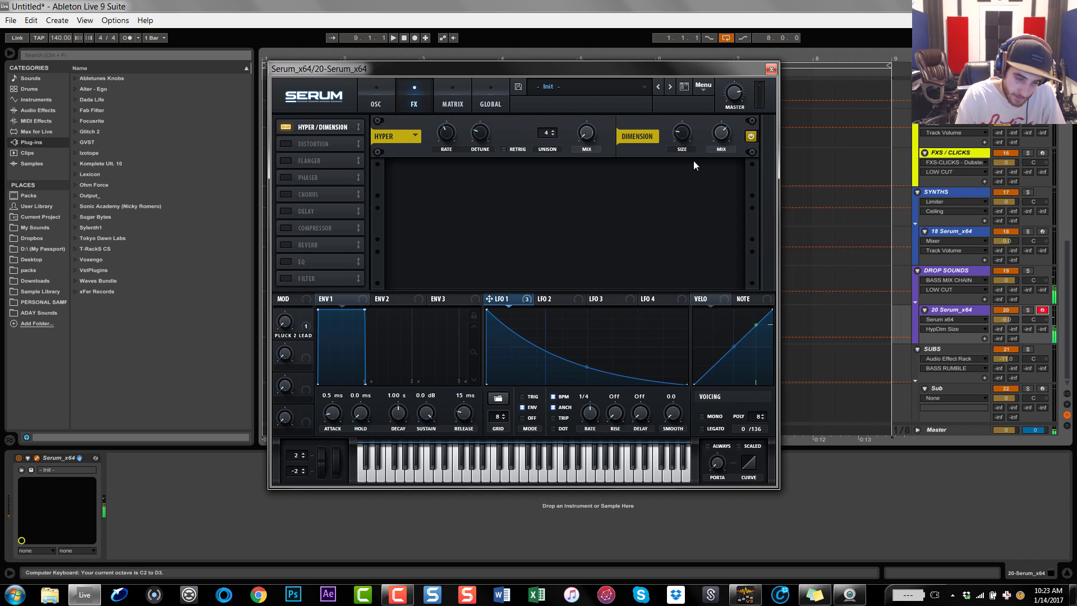
key(x)
key(h)
key(f)
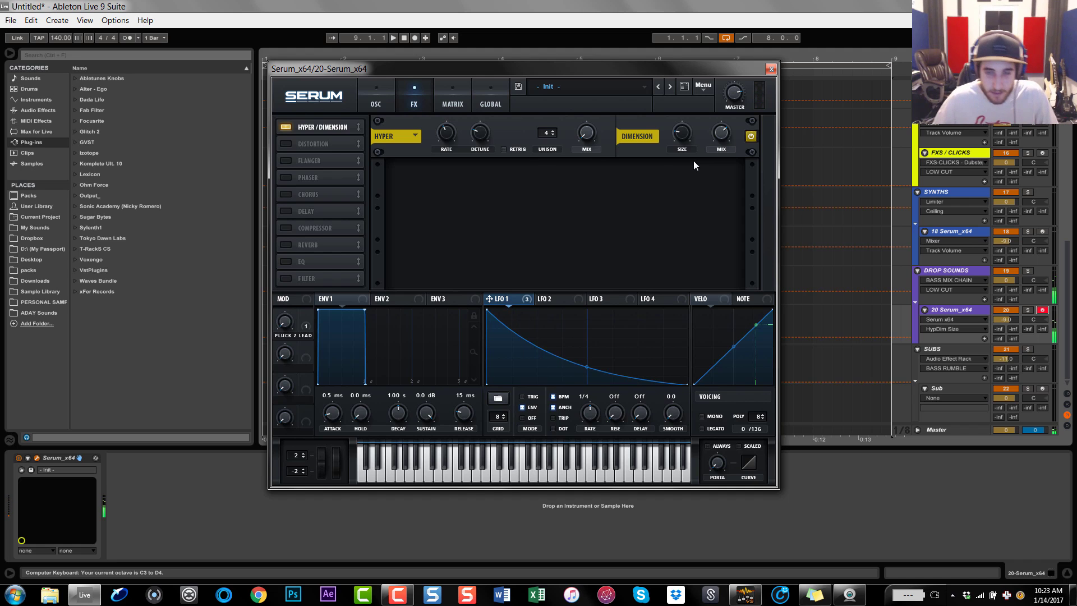
Enable the distortion effect in Downsample mode and adjust its drive and mix
click(288, 144)
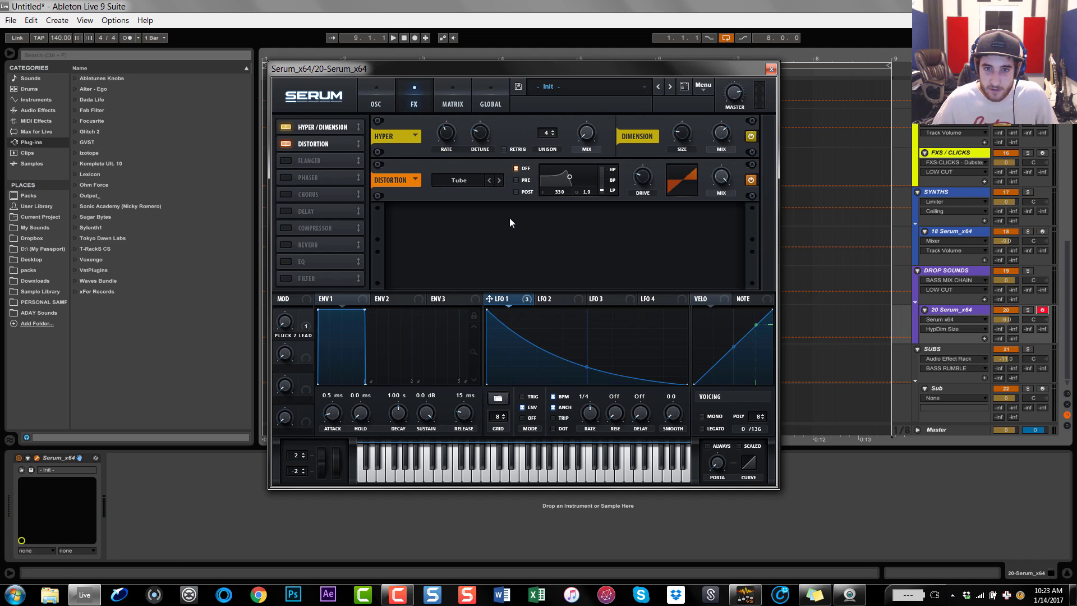
click(469, 179)
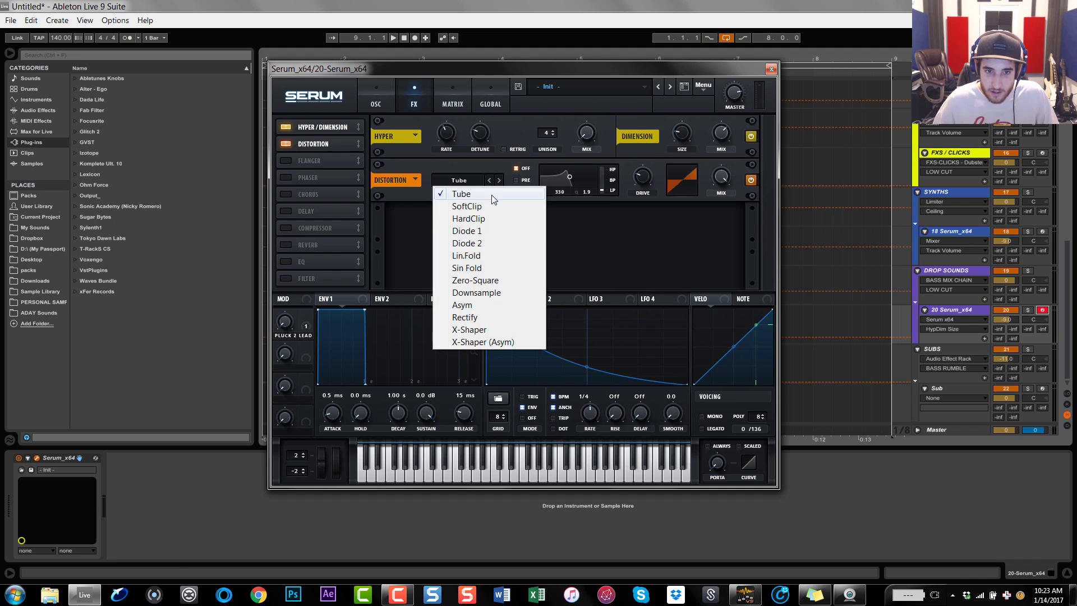
click(499, 293)
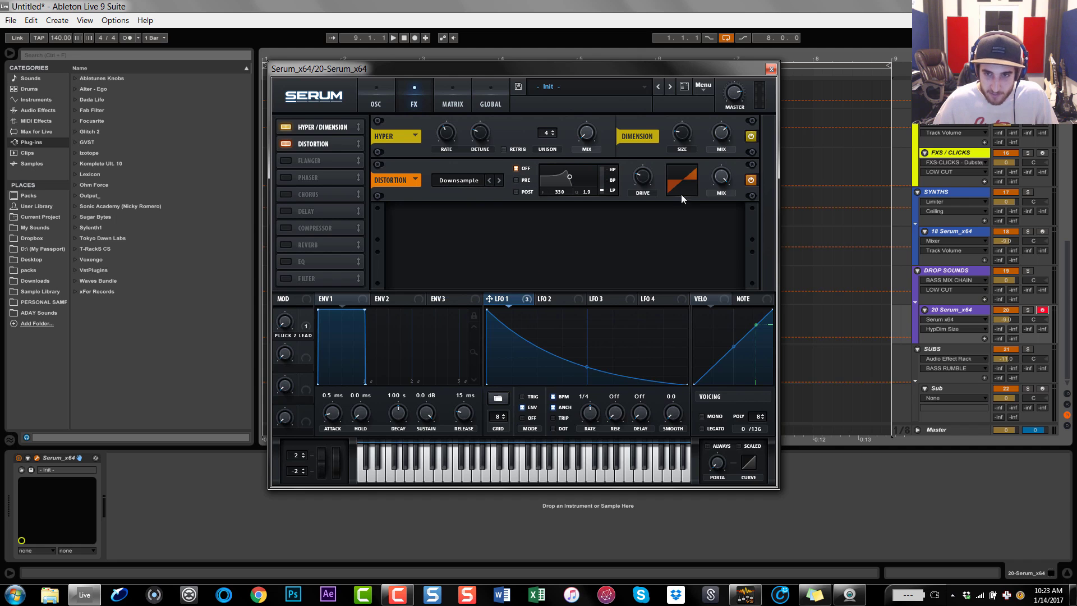
drag(667, 181, 747, 265)
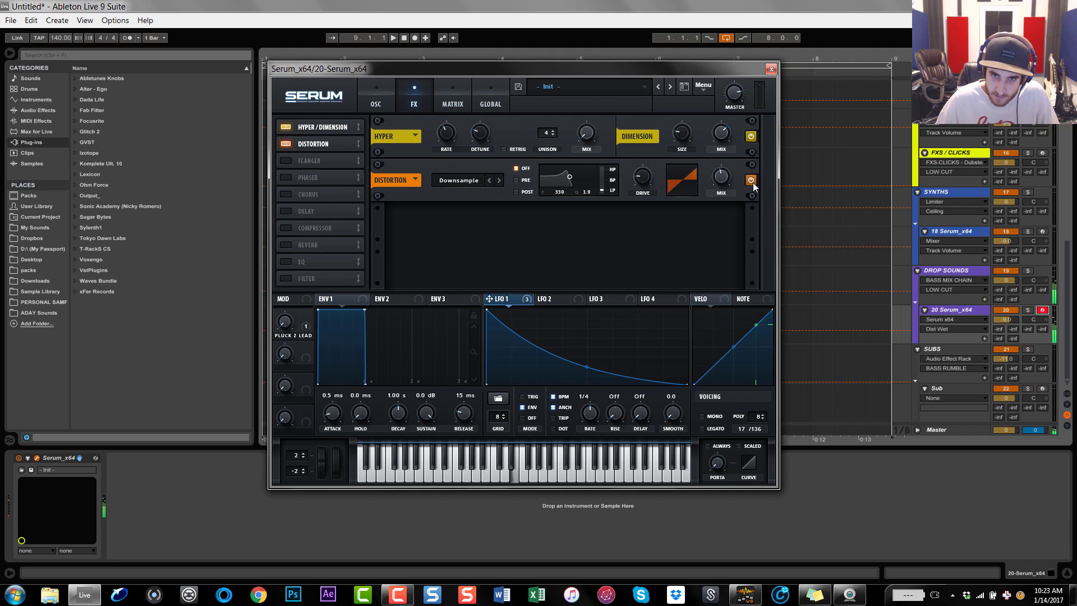
drag(639, 176, 693, 214)
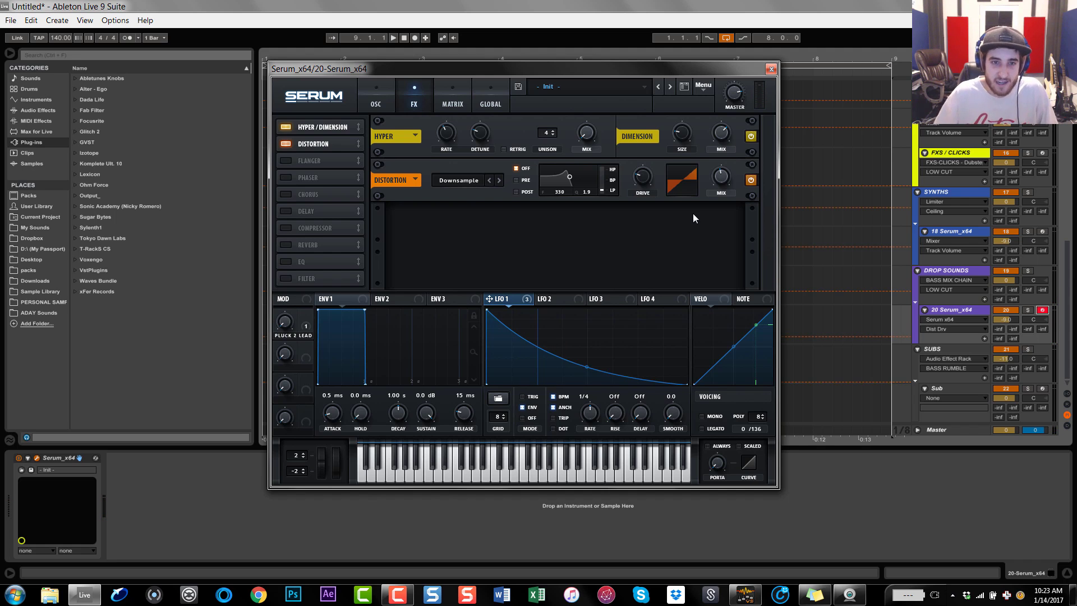
Enable the flanger, set its depth to about 27%, and adjust its rate, feedback and mix
click(286, 160)
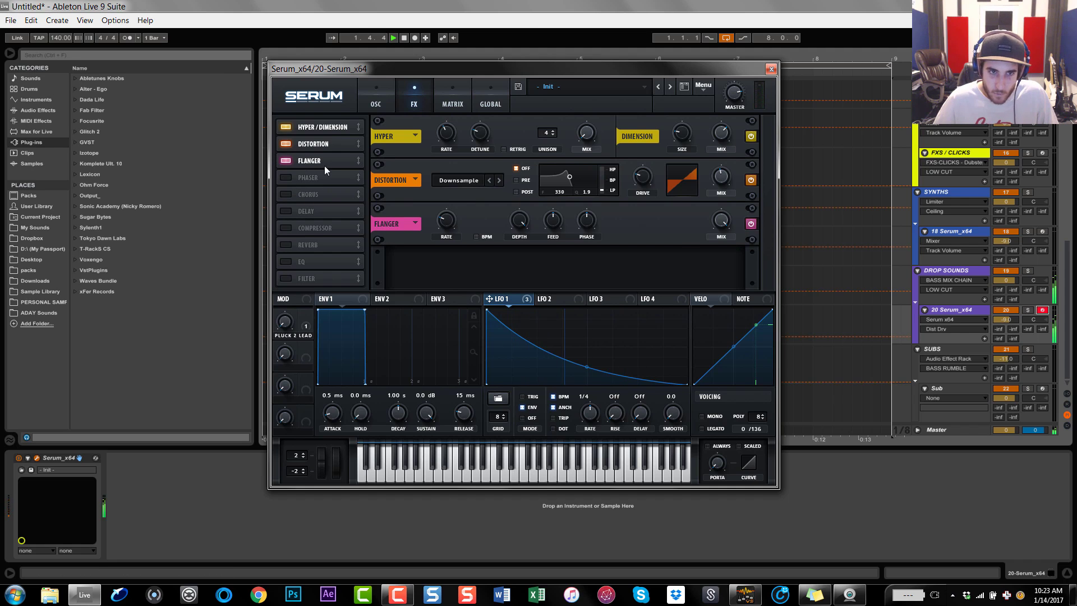
drag(723, 224, 749, 324)
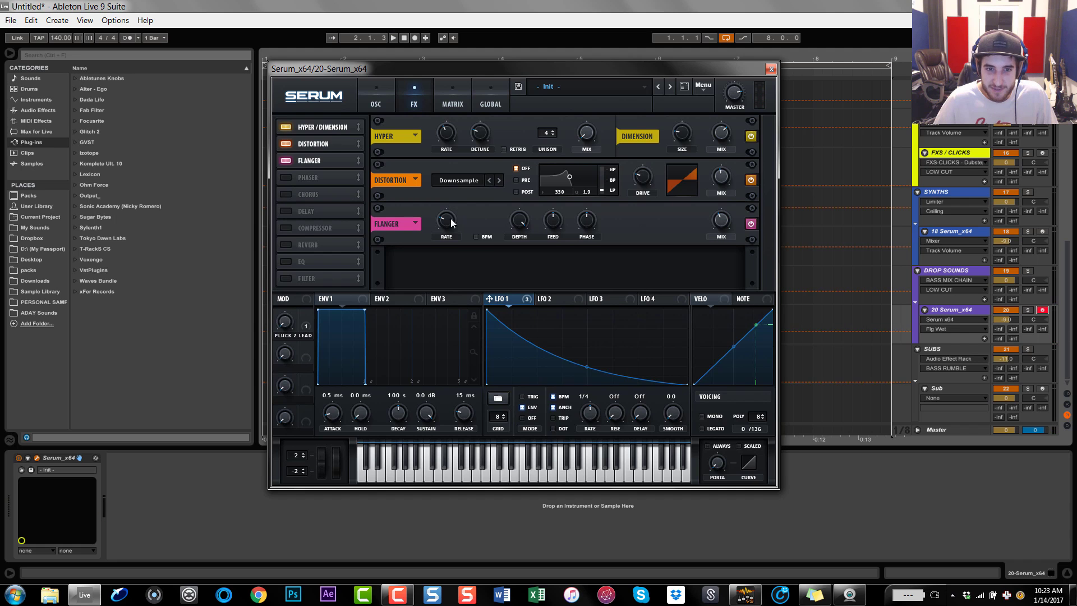
click(526, 215)
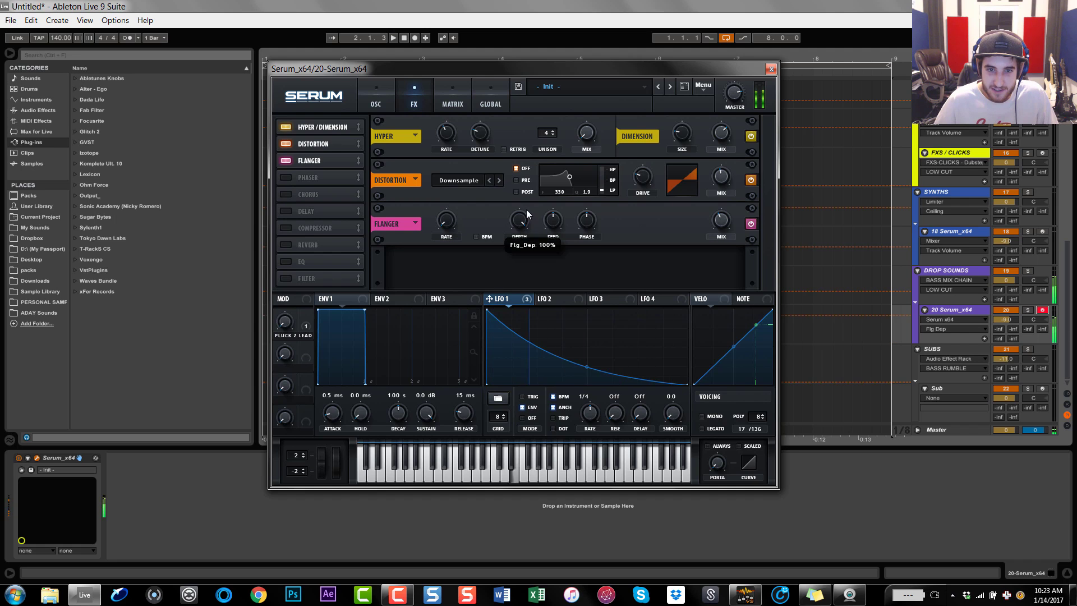
drag(527, 214, 543, 326)
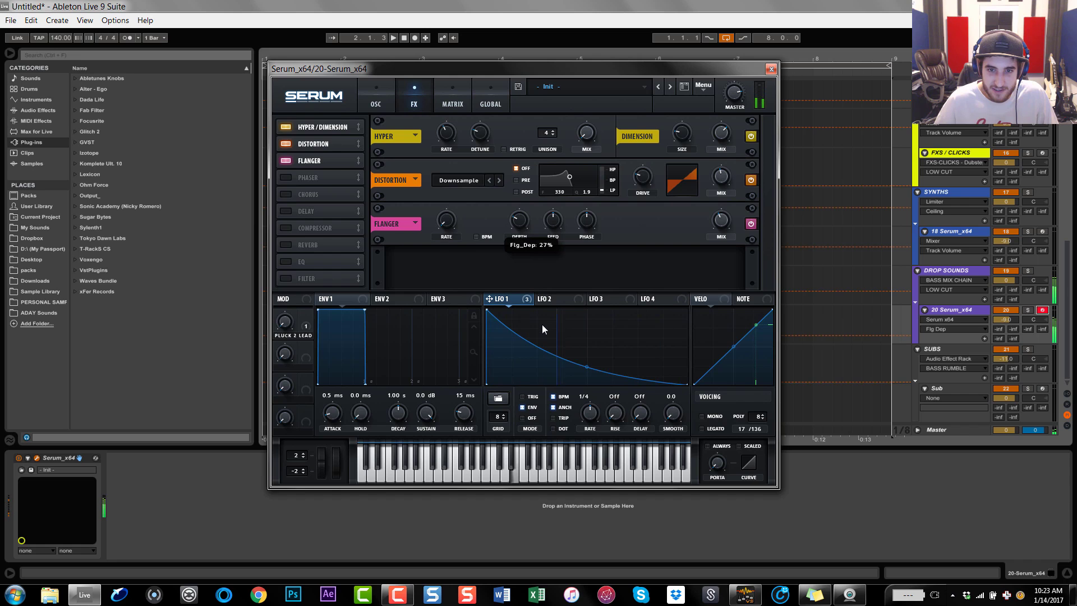
click(553, 219)
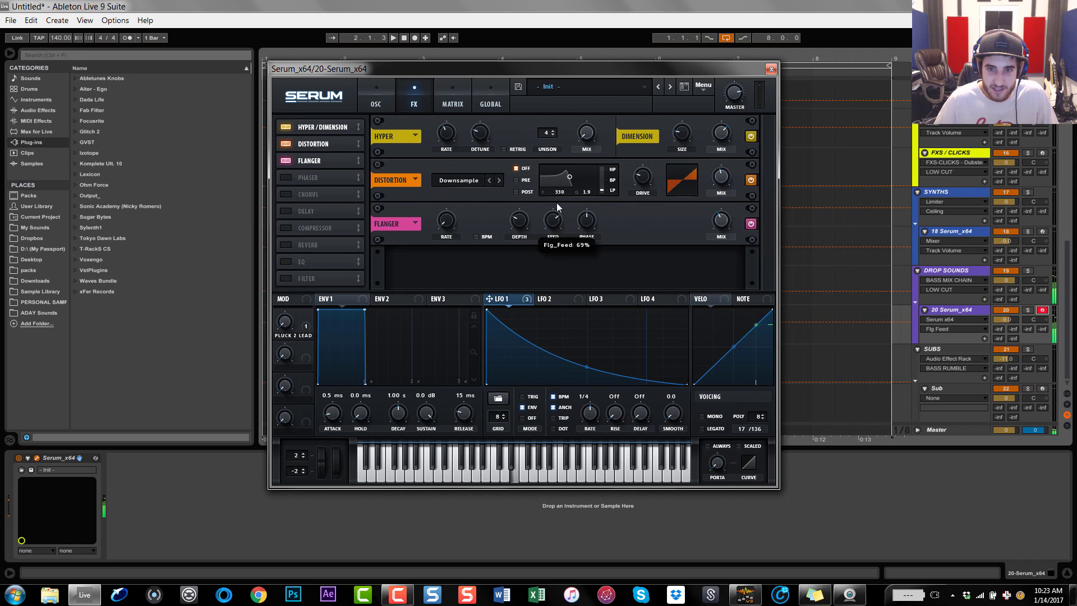
click(723, 219)
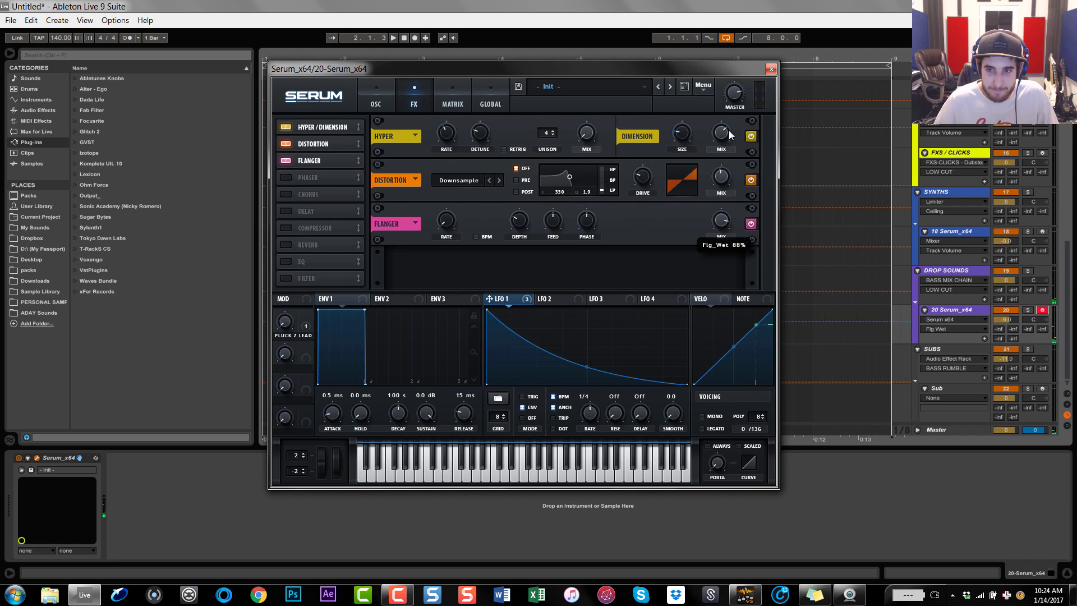
drag(730, 135, 752, 258)
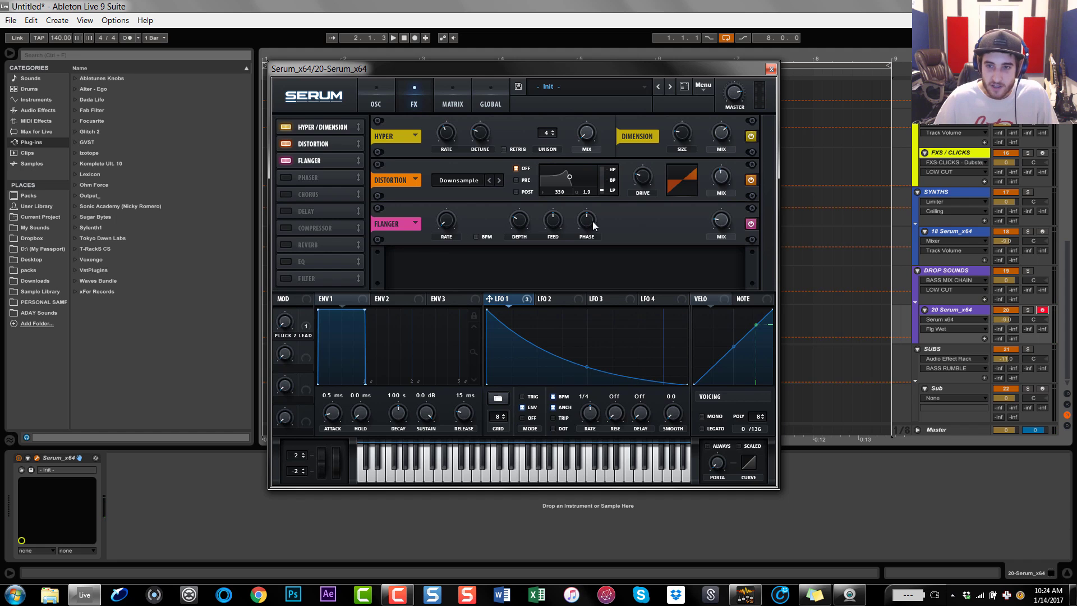
Enable the phaser with rate 0.00 Hz, depth 22% and frequency about 1654 Hz, reduce its mix, and close the synth window
click(285, 178)
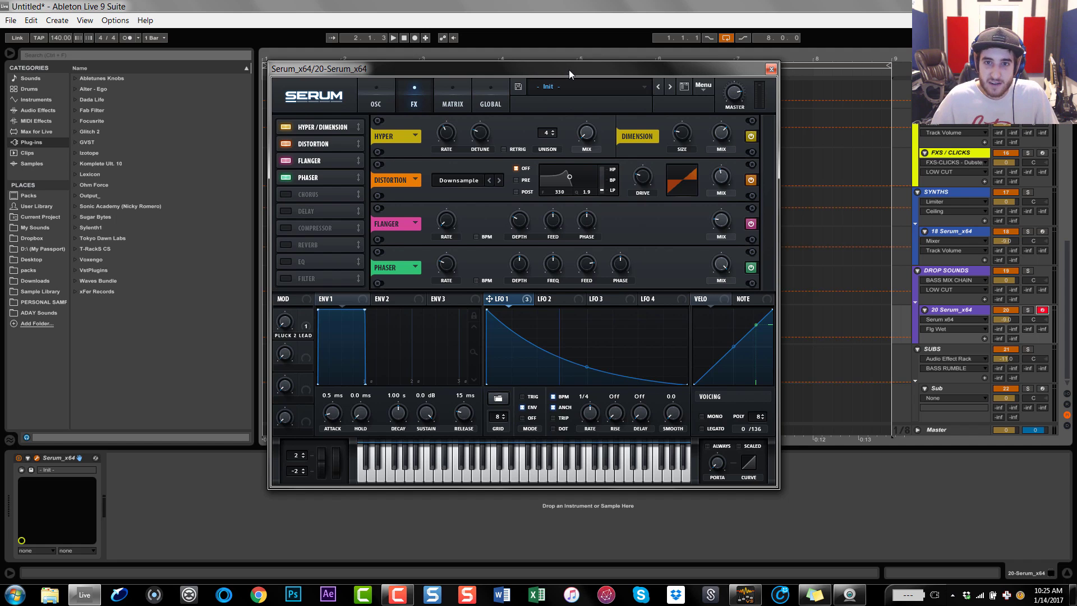
drag(569, 70, 580, 63)
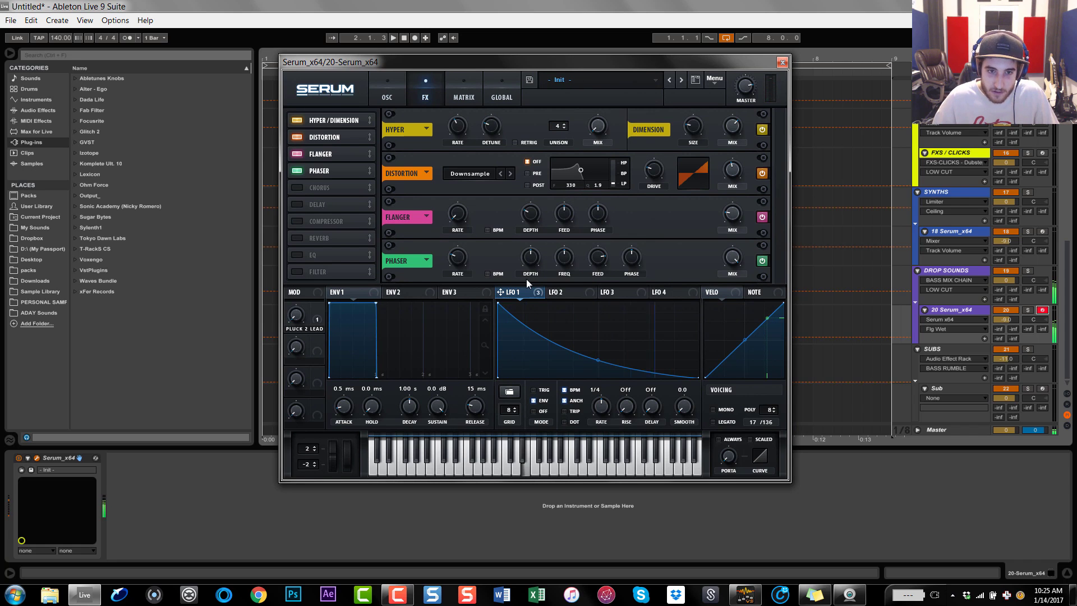
click(741, 260)
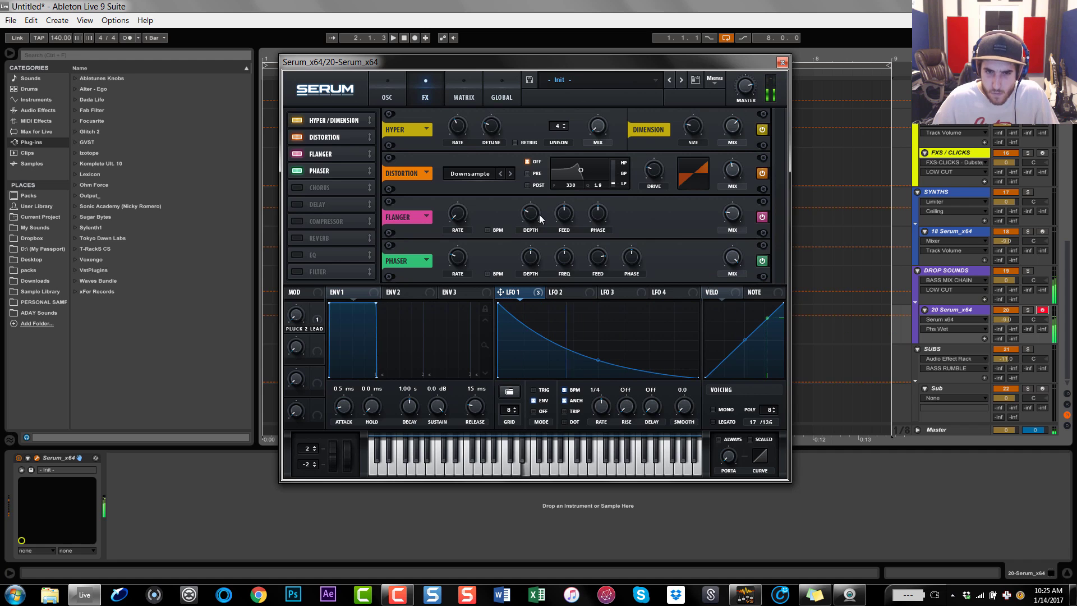
click(459, 258)
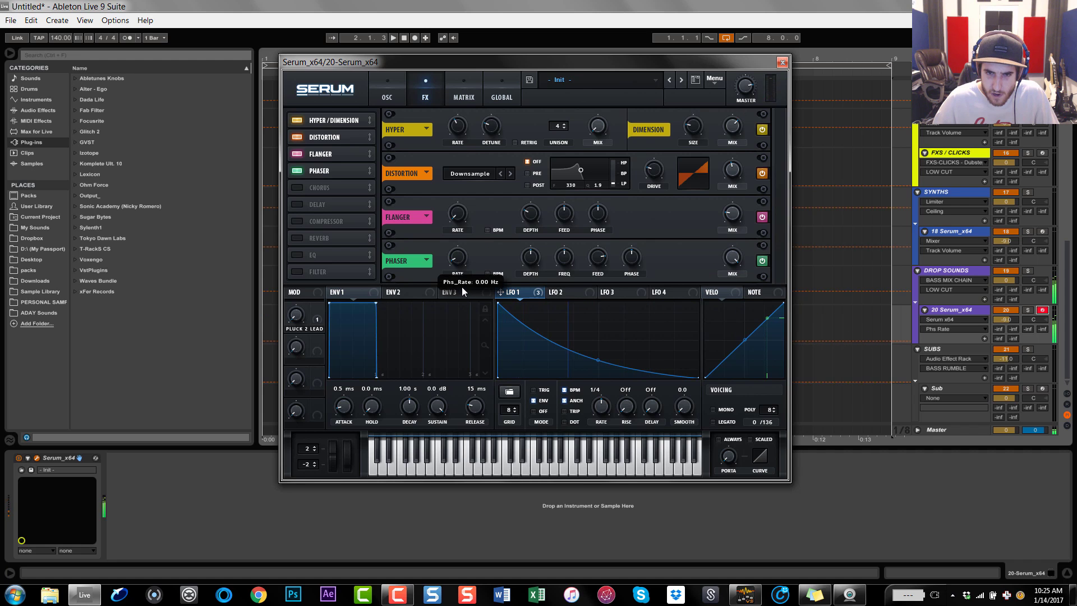
click(521, 256)
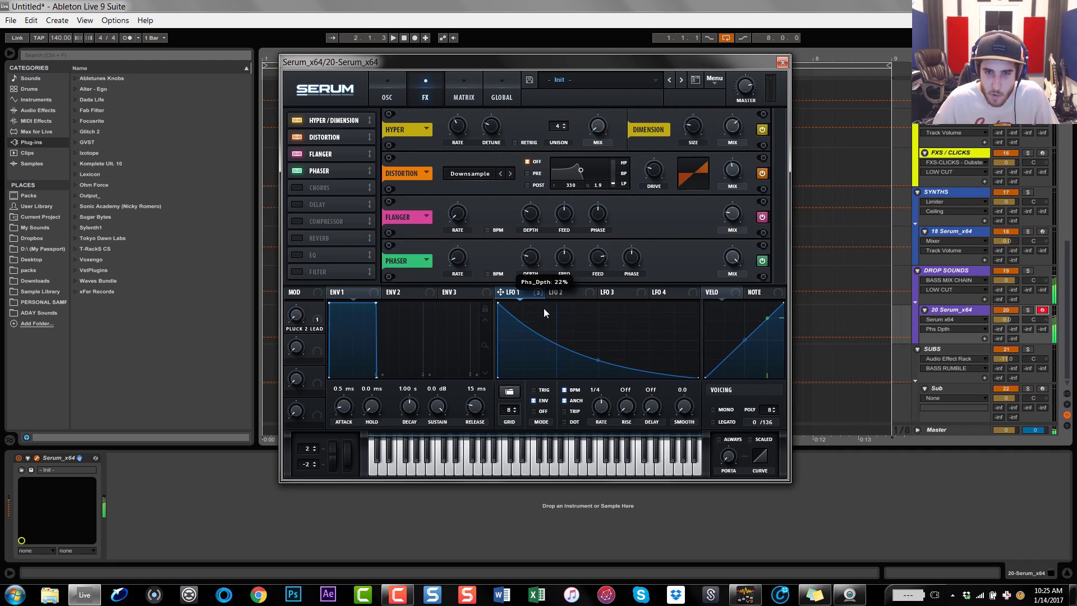
click(565, 257)
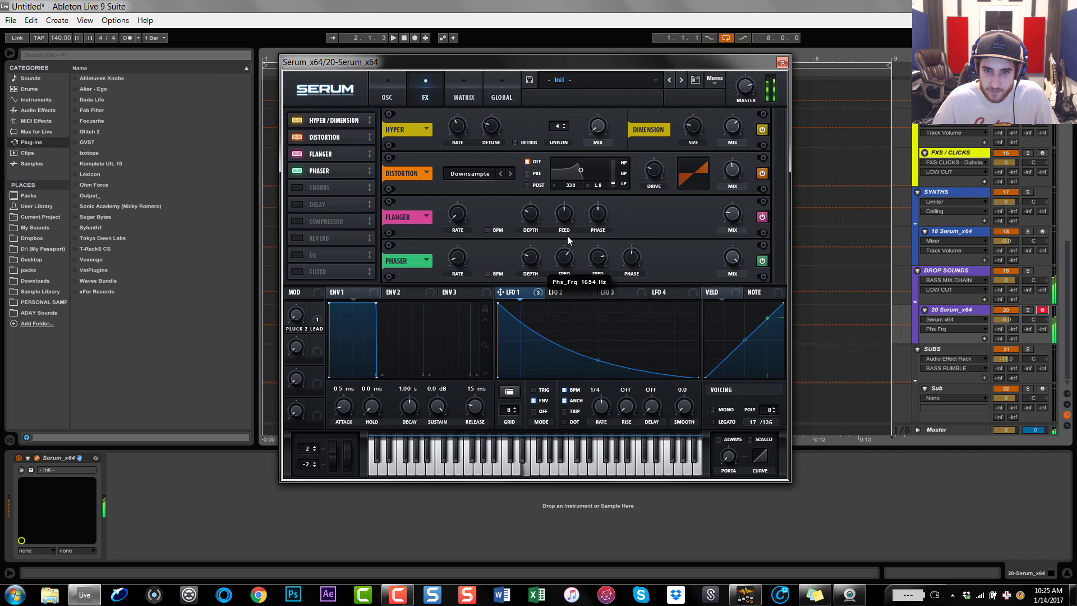
click(732, 257)
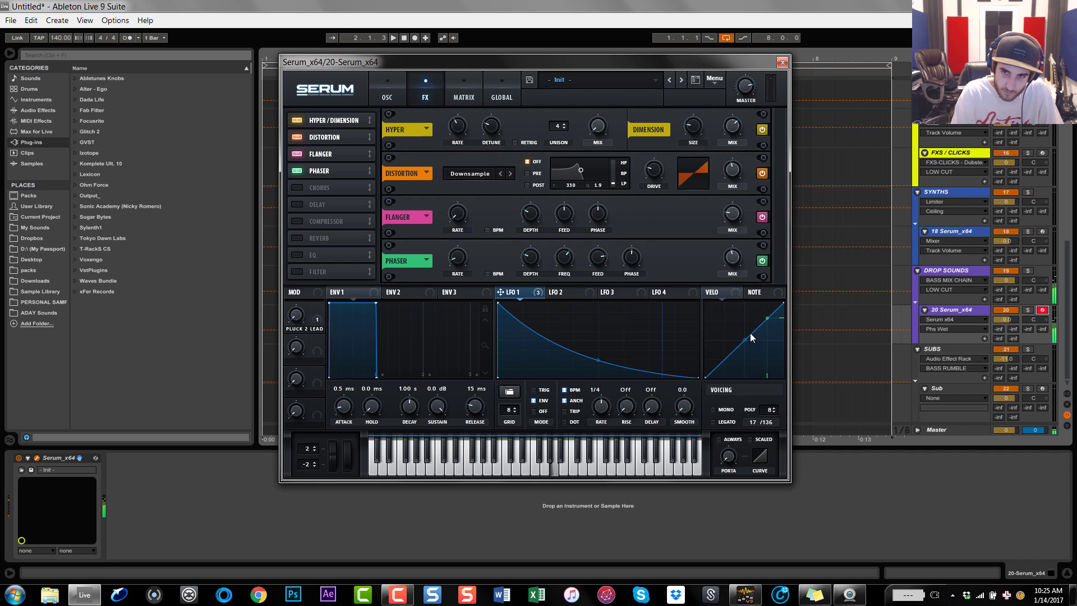
click(782, 61)
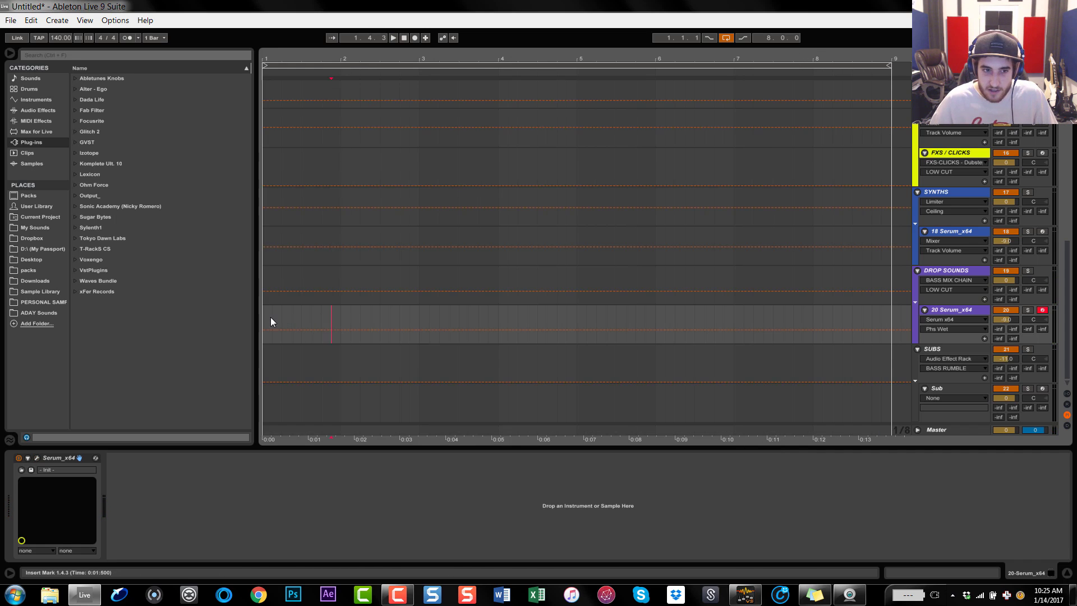
Create a four-bar MIDI clip from bar 1 on the 20 Serum_x64 track and open its note editor
drag(270, 318, 441, 318)
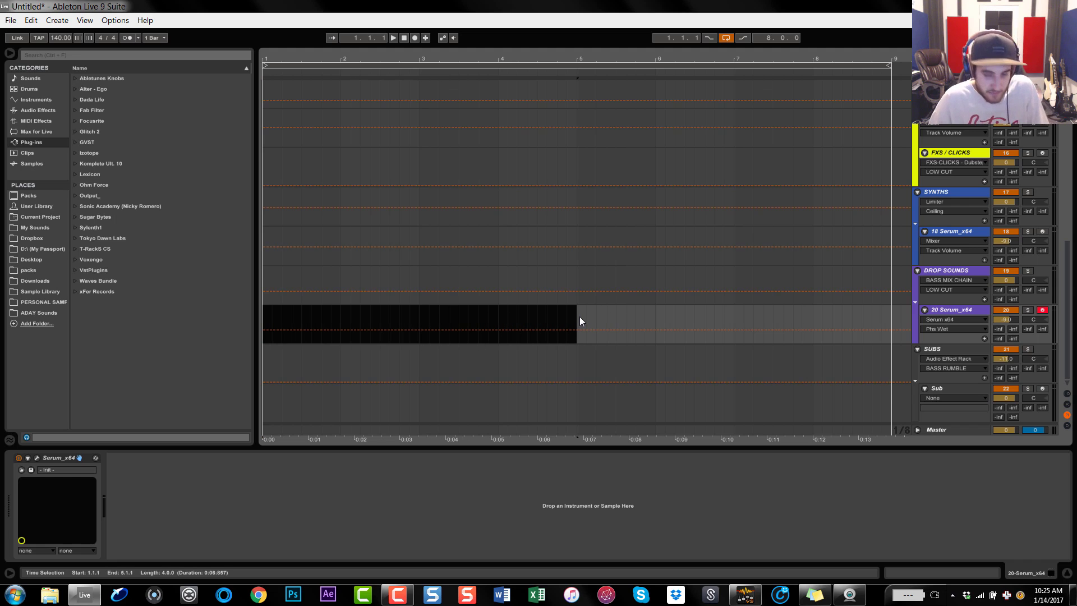
key(ctrl+shift+m)
double_click(543, 308)
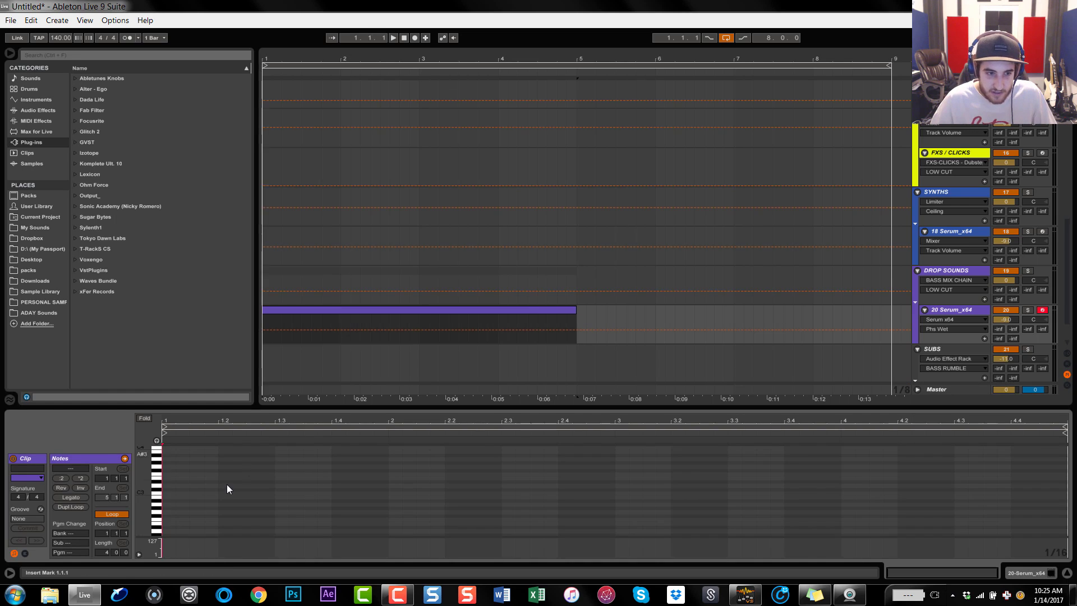
Enter sixteenth notes D3, E3, A3 and G3 an eighth note apart from the clip's start, playing the pattern to check it
double_click(166, 485)
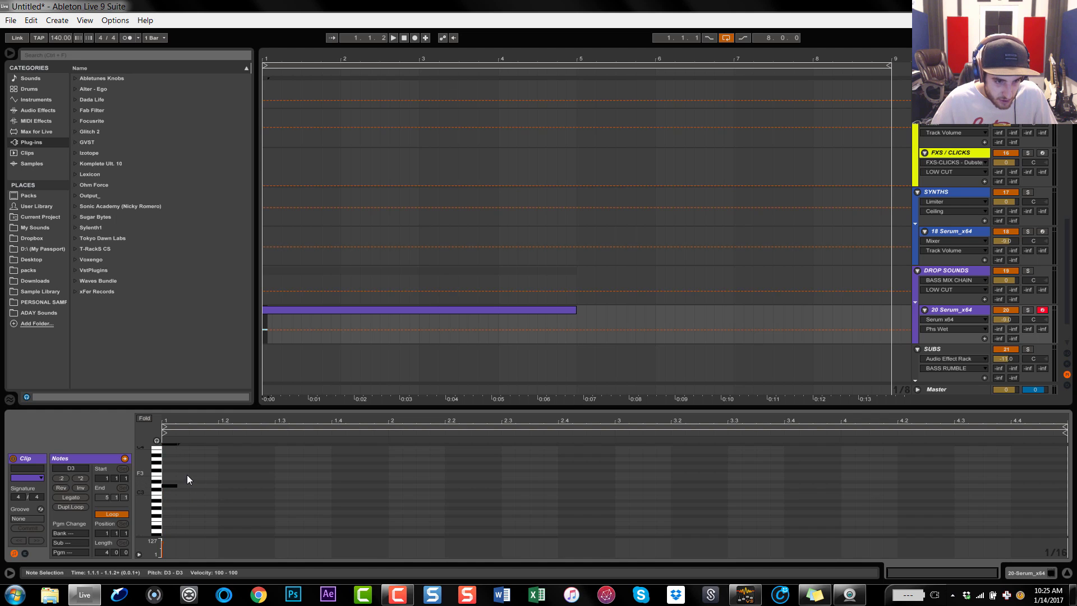
click(194, 480)
double_click(195, 476)
double_click(221, 459)
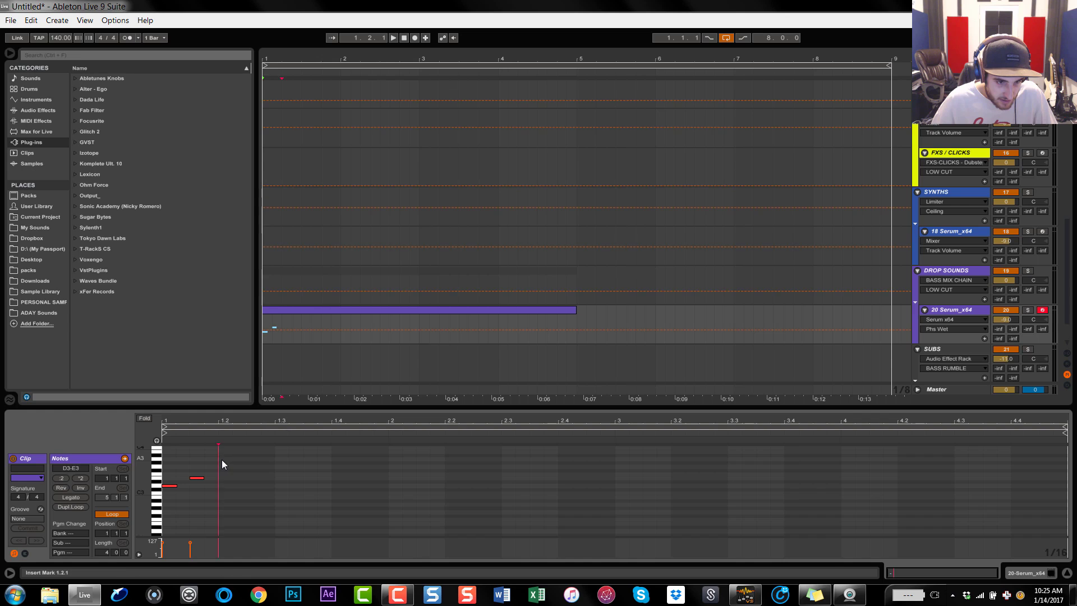
key(space)
double_click(255, 466)
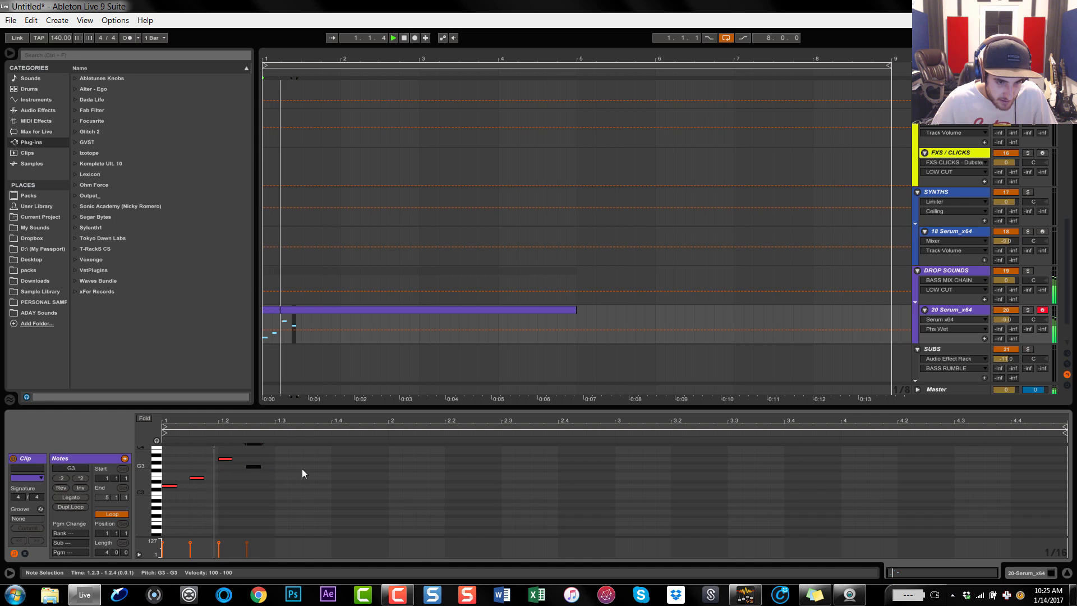
key(space)
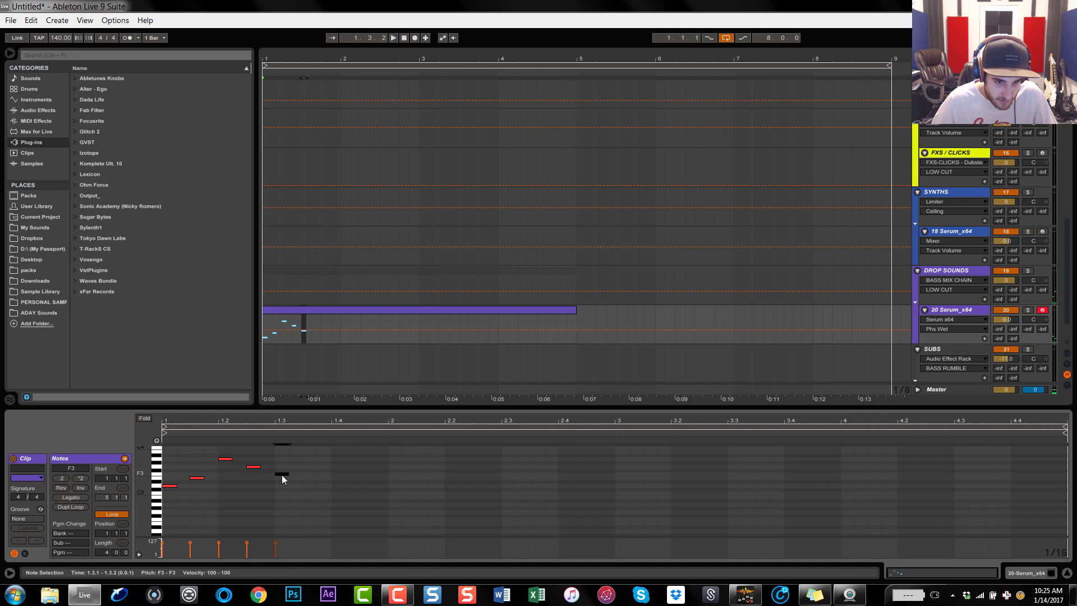
Add sixteenth notes F3 at 1.3.3, E3 at 1.4.1 and D3 at 1.4.3, checking the pattern by playing it
double_click(351, 474)
drag(349, 473, 321, 473)
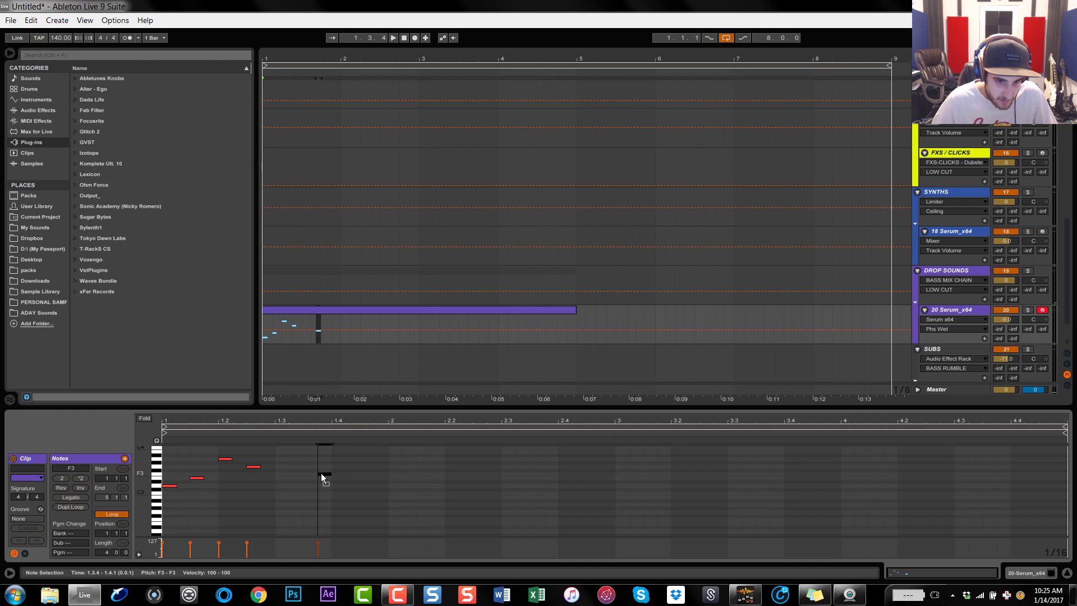
double_click(363, 486)
key(space)
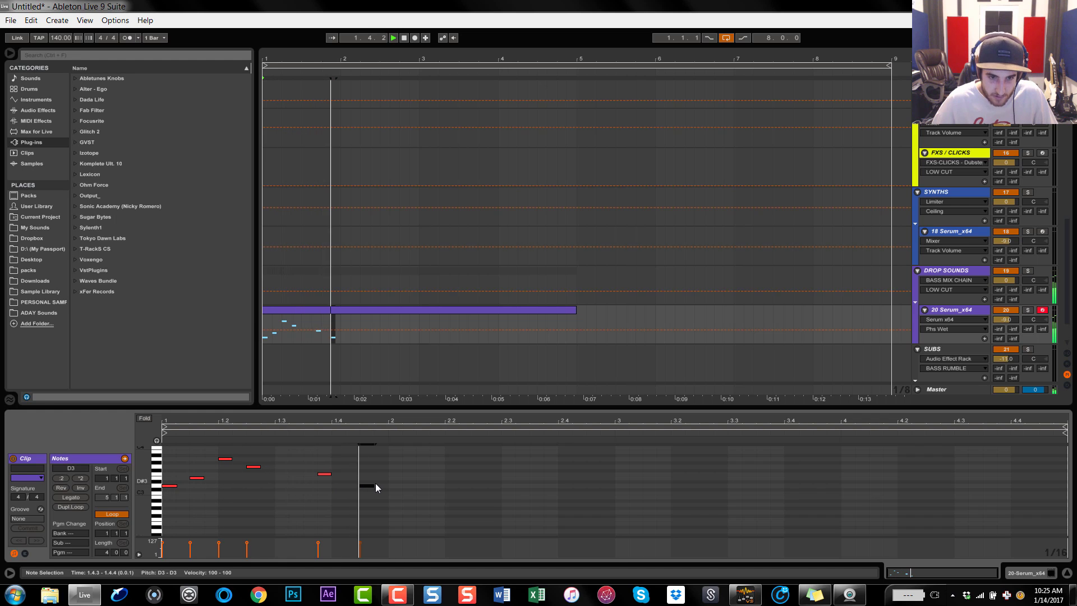
drag(320, 474, 308, 472)
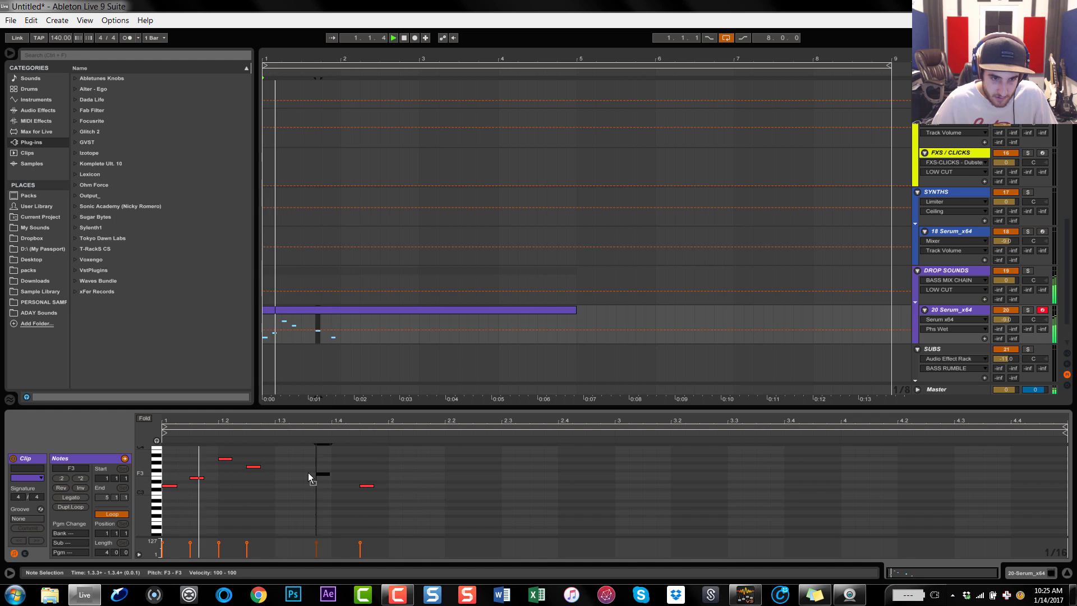
double_click(336, 483)
key(Down)
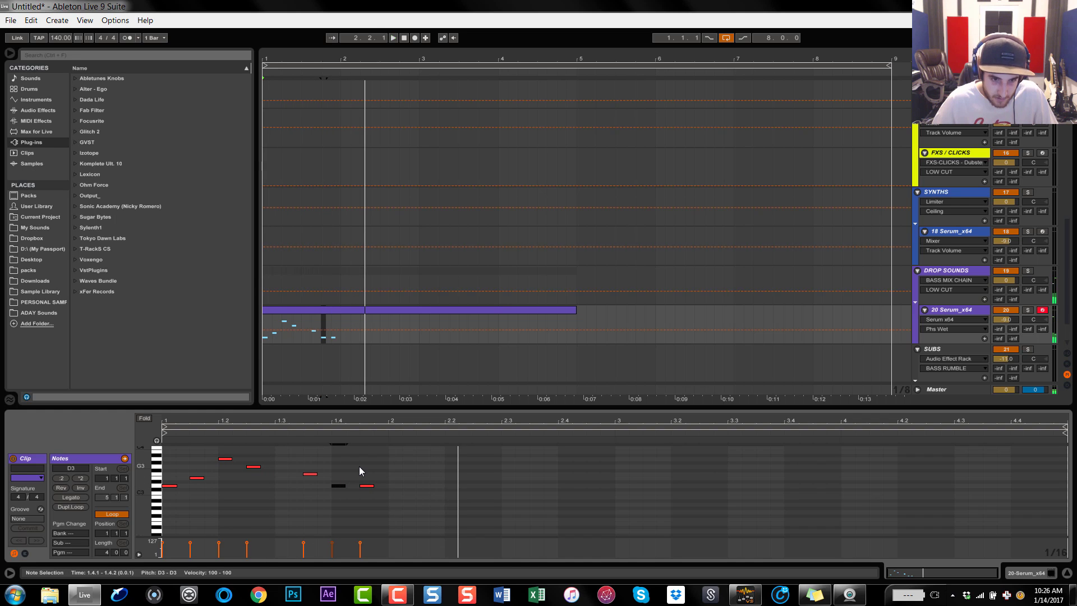
key(Up)
key(Up)
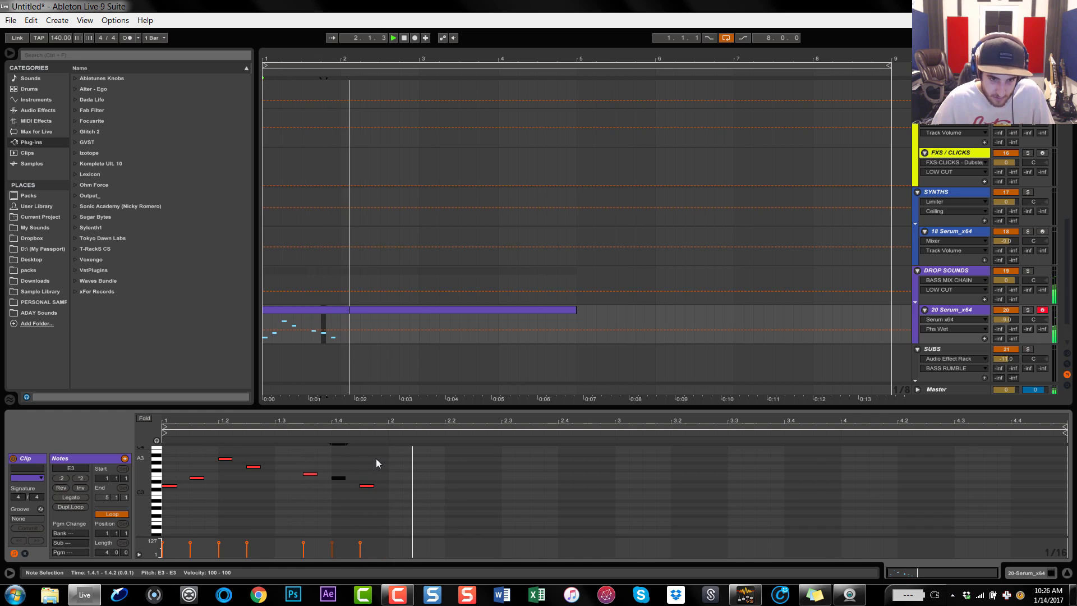
Duplicate the first bar's notes into bar 2, deactivate the copied D3 and E3 at its start, and play the result
drag(384, 448, 102, 506)
key(ctrl+d)
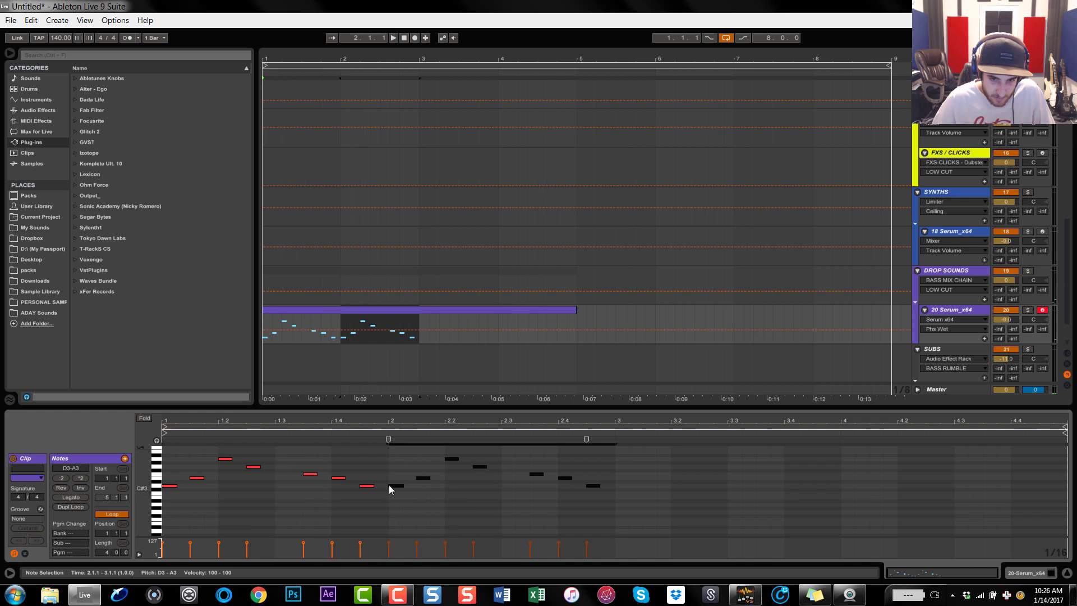
drag(388, 467, 441, 511)
key(space)
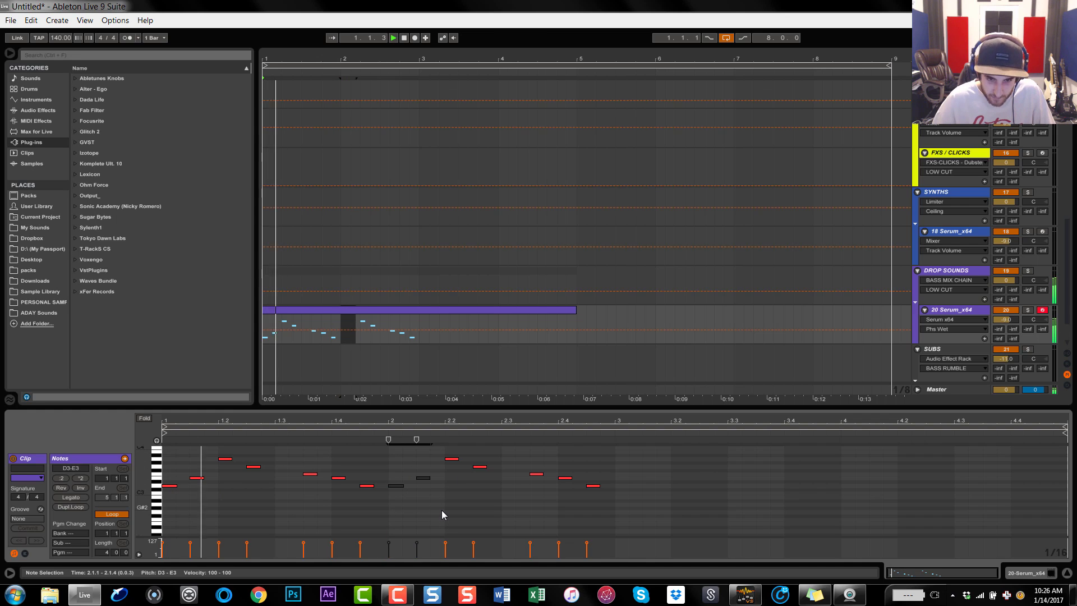
Duplicate the two-bar pattern into bars 3 and 4 and deactivate the D3 at the start of bar 3
drag(615, 446, 124, 520)
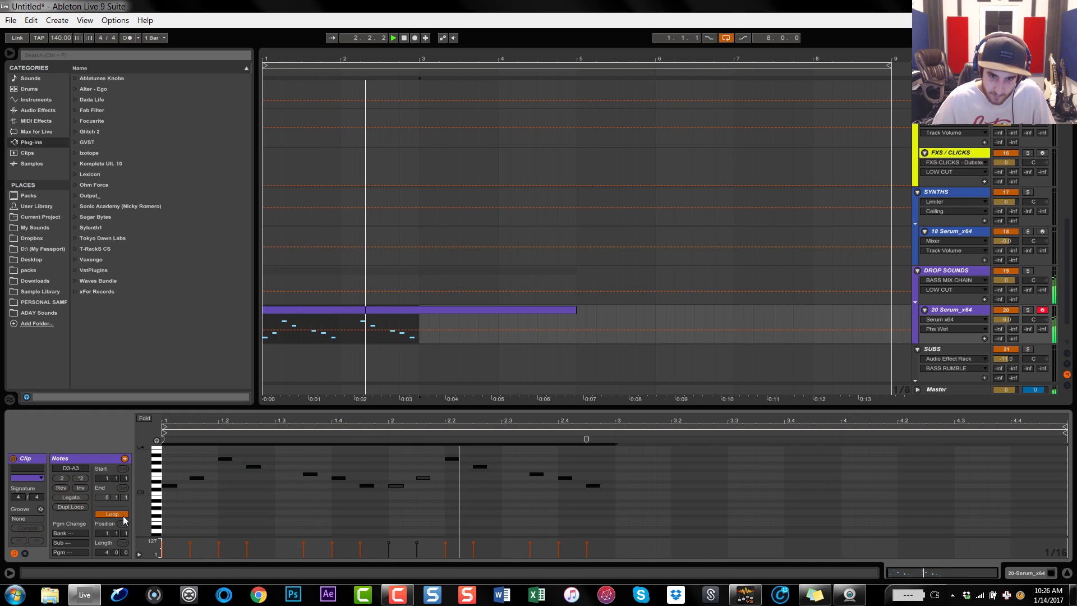
key(ctrl+d)
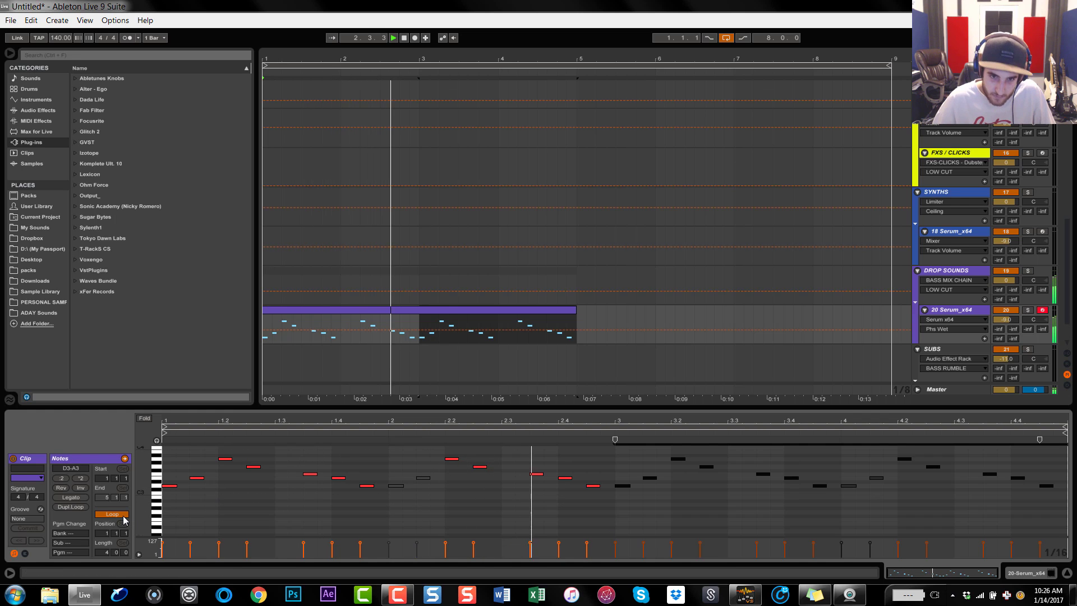
double_click(397, 407)
double_click(444, 425)
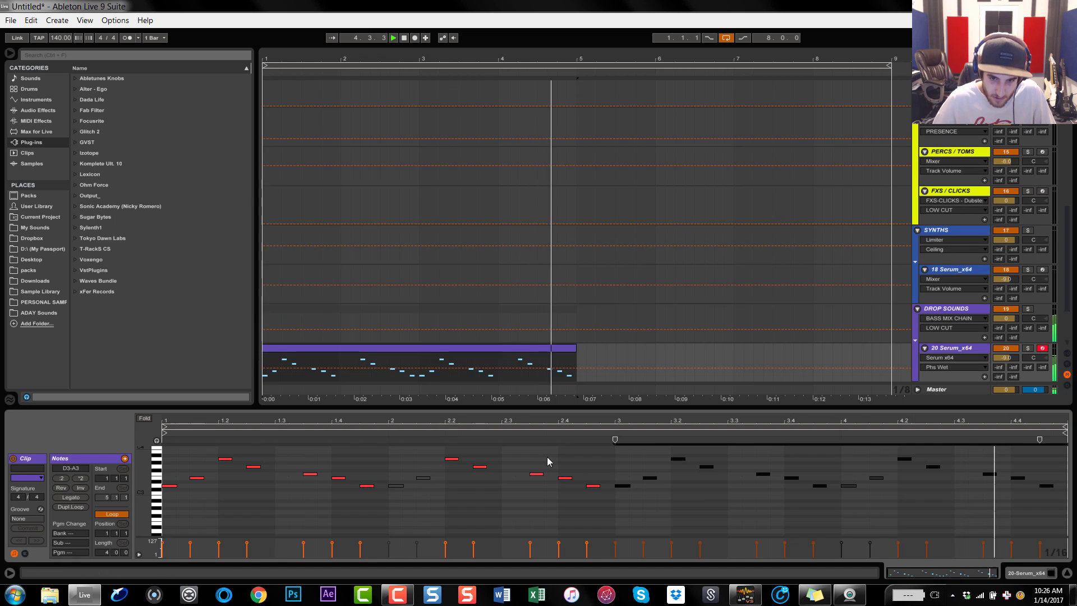
click(622, 486)
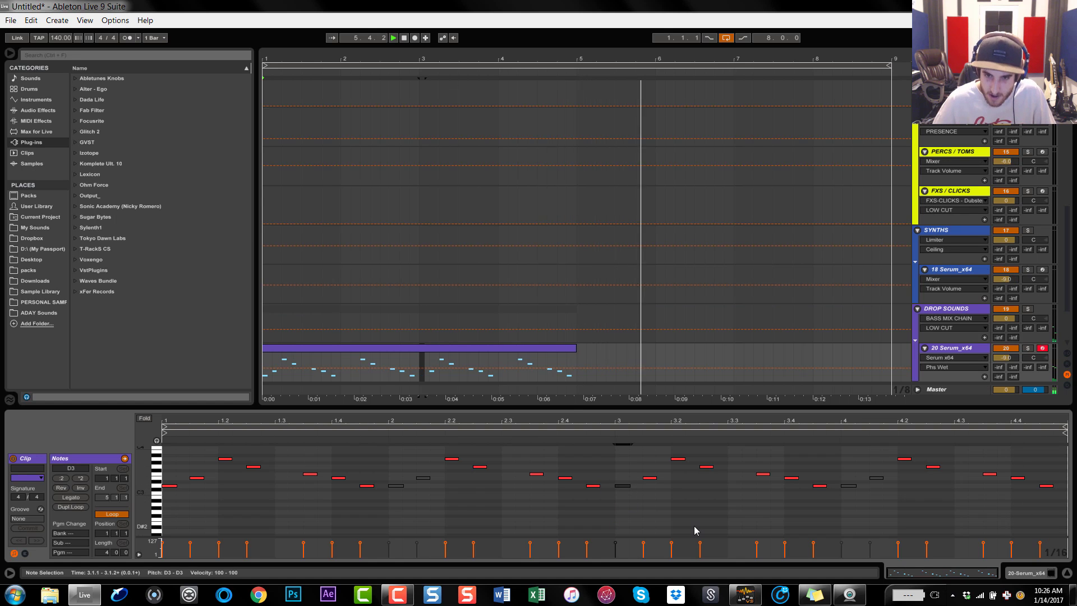
Duplicate the four-bar clip to bar 5 and consolidate both copies into one eight-bar clip
click(569, 348)
key(ctrl+d)
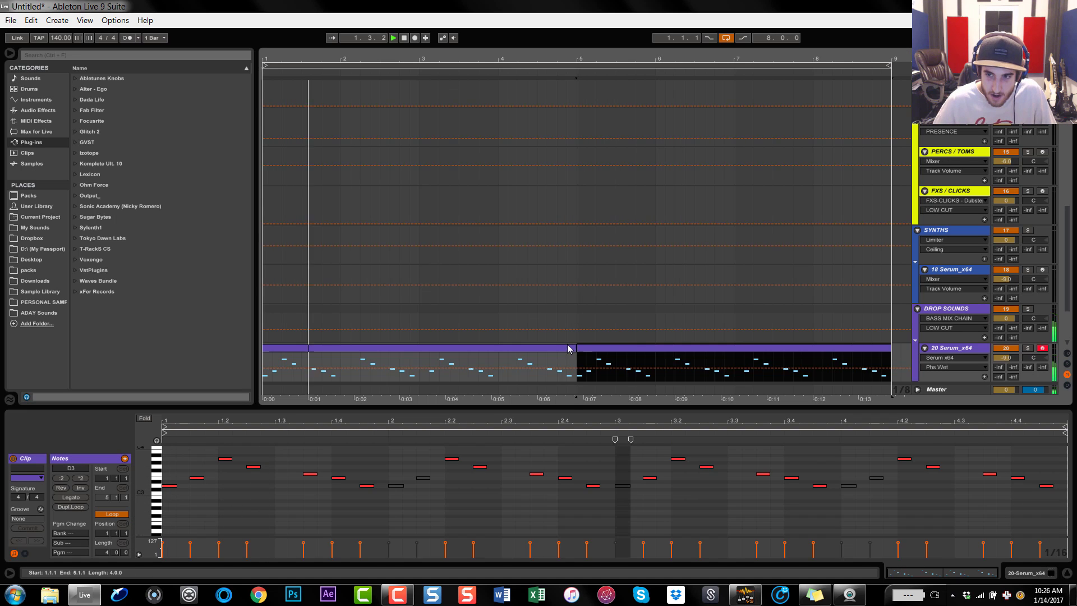
shift+click(554, 347)
key(ctrl+j)
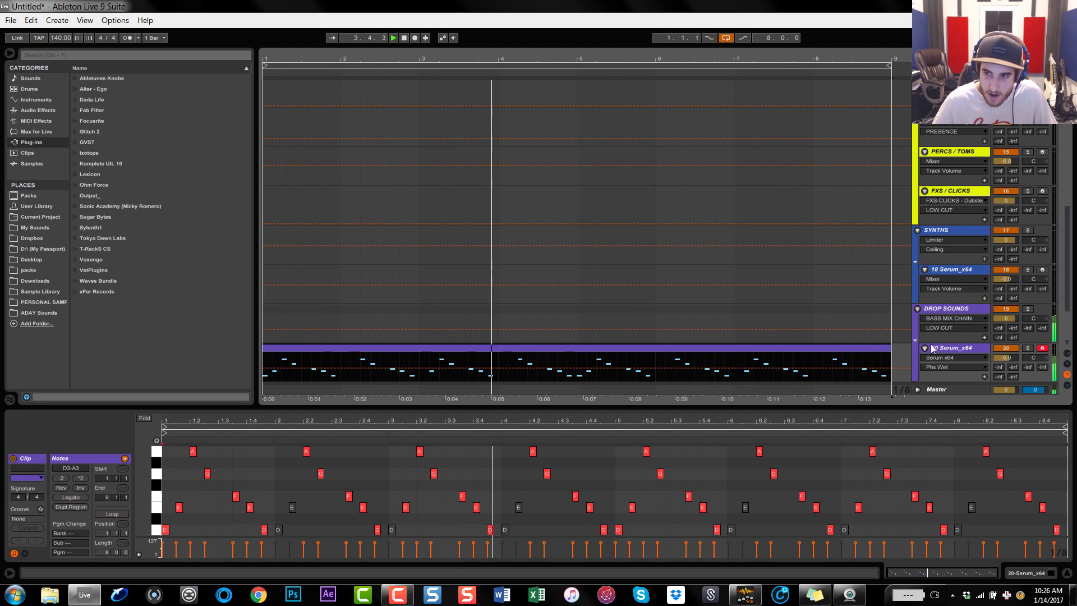
Reopen the synth on the 20 Serum_x64 track, enable its MG Low 12 filter and route A, B, N and S through it
click(949, 352)
double_click(949, 352)
click(37, 459)
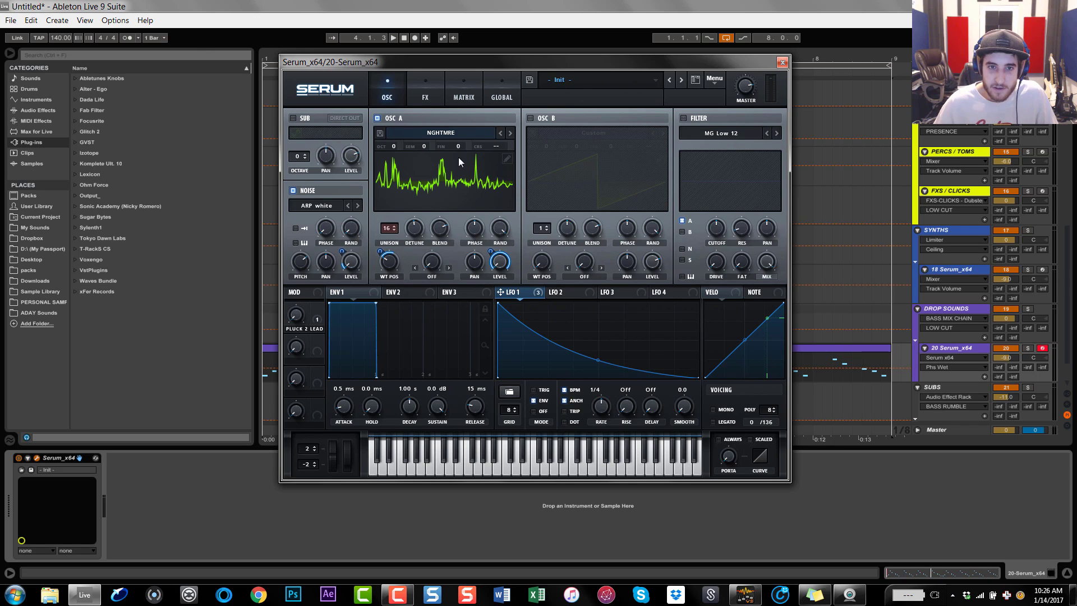
click(683, 118)
click(716, 227)
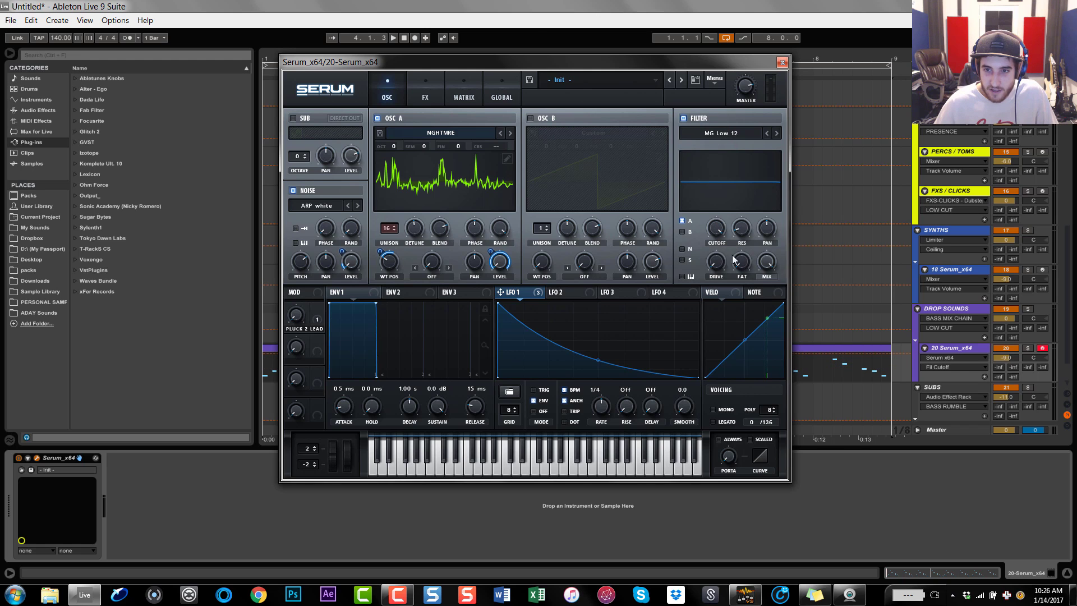
click(682, 260)
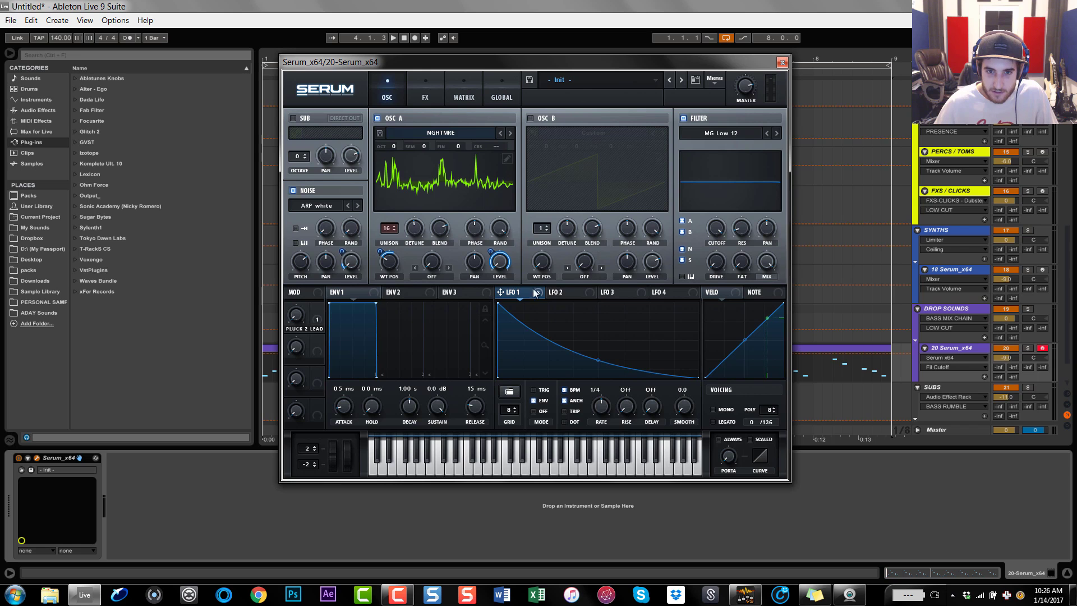
Try modulating the filter cutoff with LFO 1 during playback, and remove that modulator again
drag(503, 292, 712, 348)
key(space)
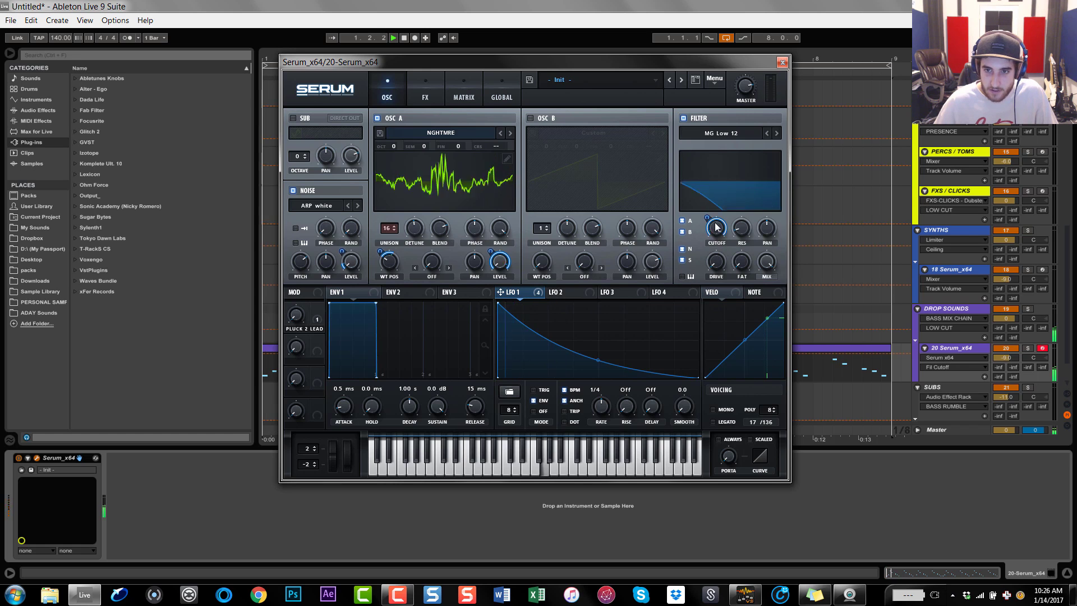
key(space)
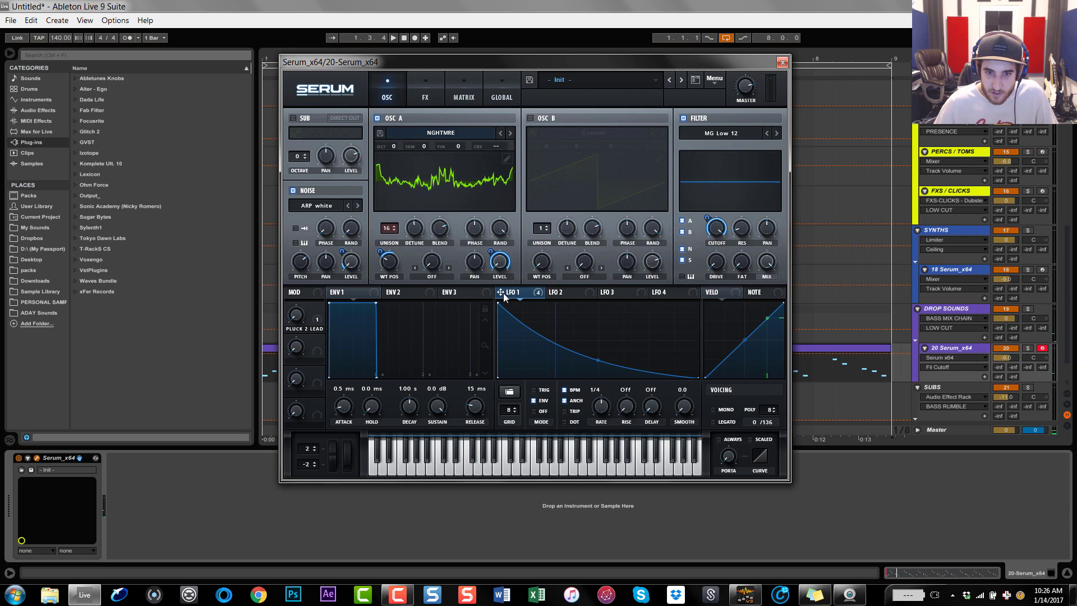
right_click(716, 225)
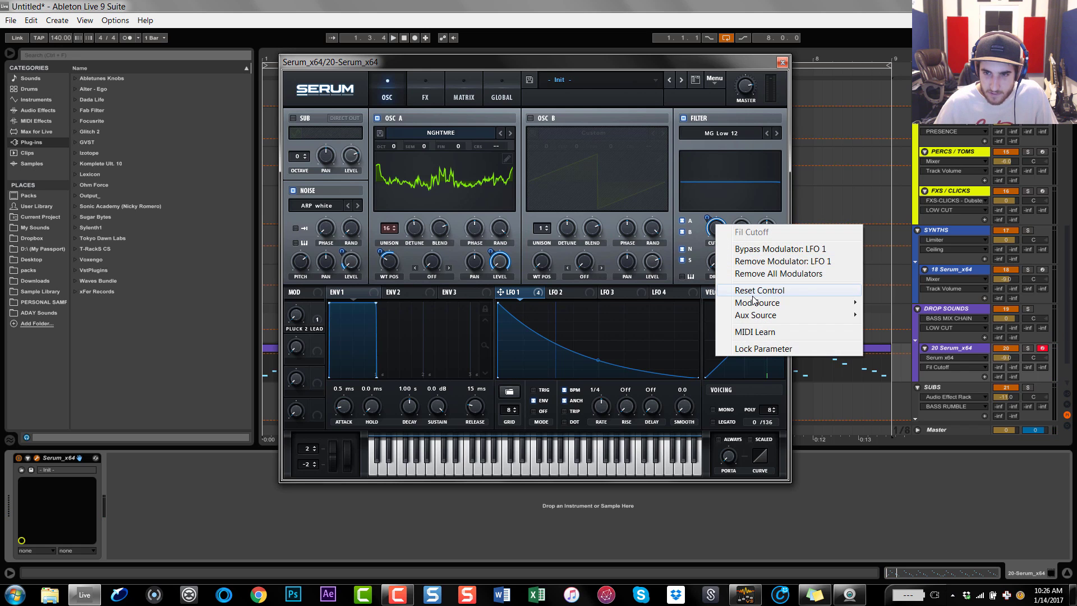
click(775, 262)
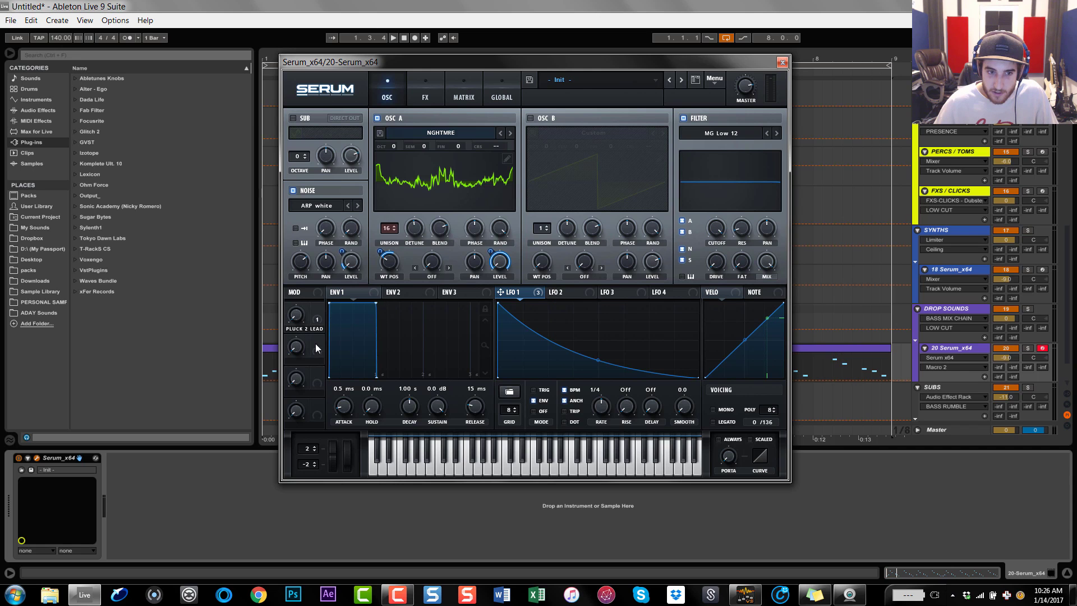
Assign Macro 2 to the filter cutoff and name the macro CUTOFFF
drag(321, 339, 708, 229)
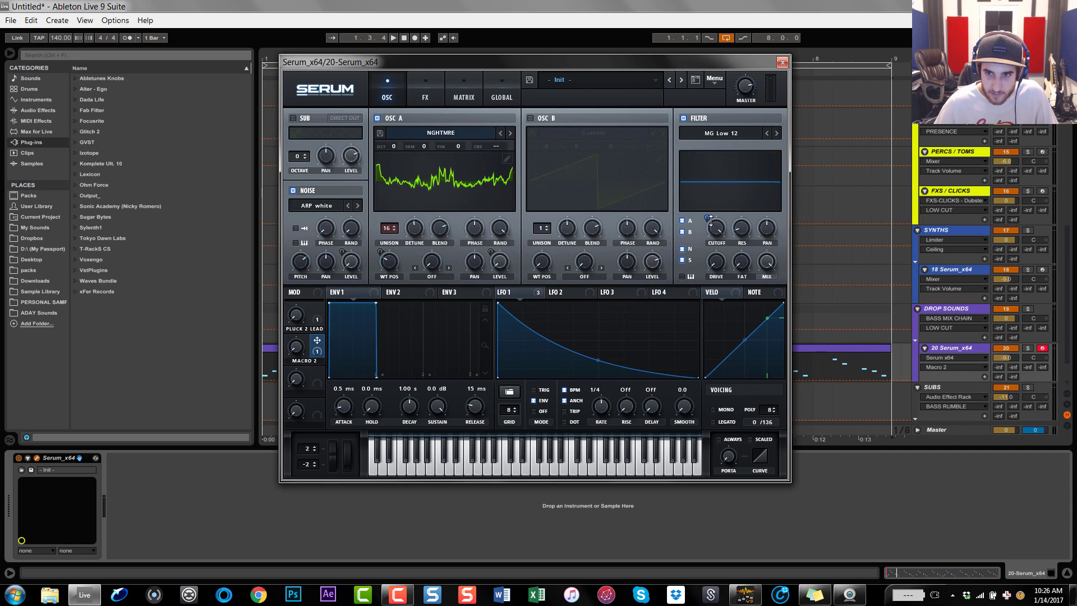
double_click(306, 361)
text(C)
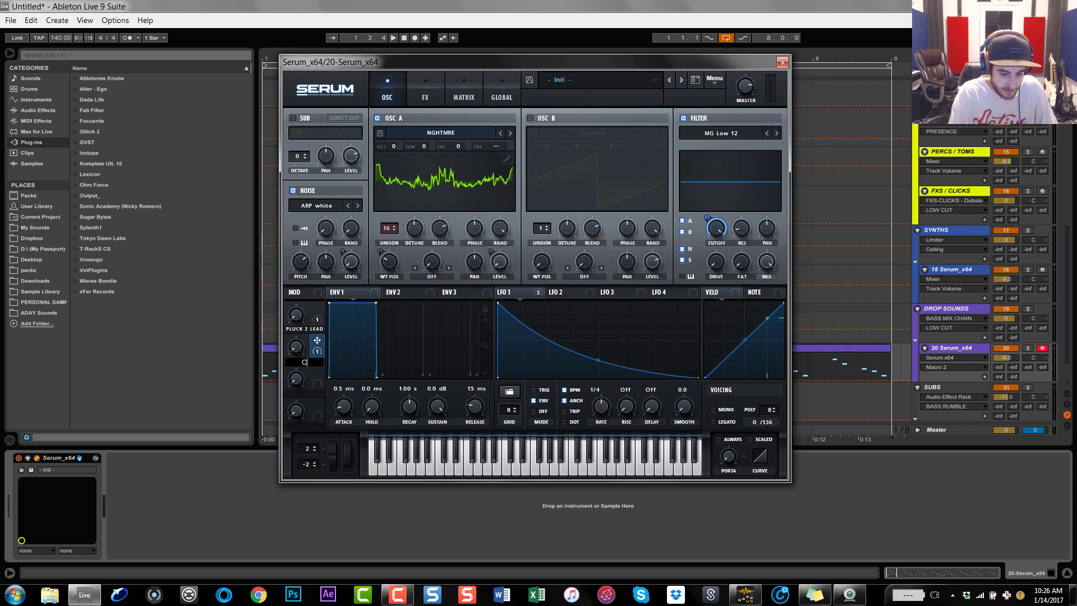
text(UTOFF)
key(Return)
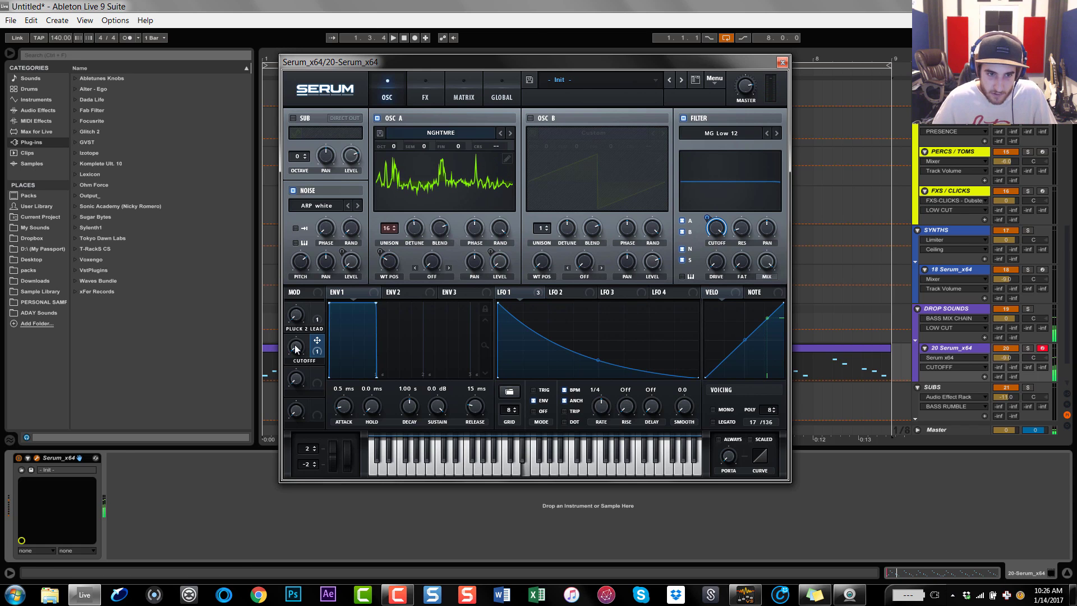
Sweep the CUTOFFF macro during playback and adjust its modulation depth on the filter cutoff
drag(296, 348, 369, 318)
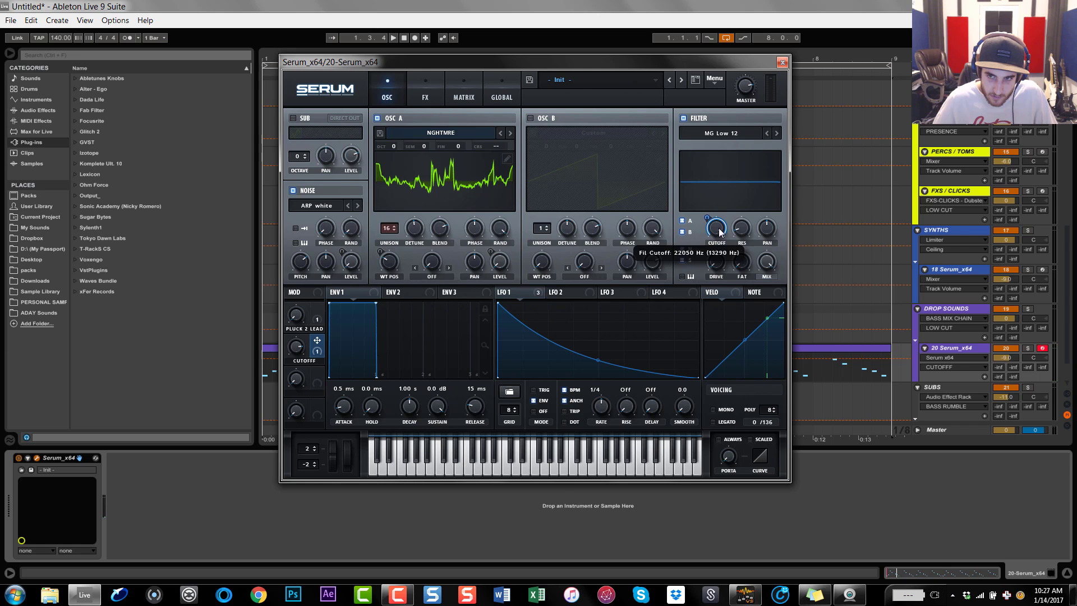
drag(707, 218, 710, 208)
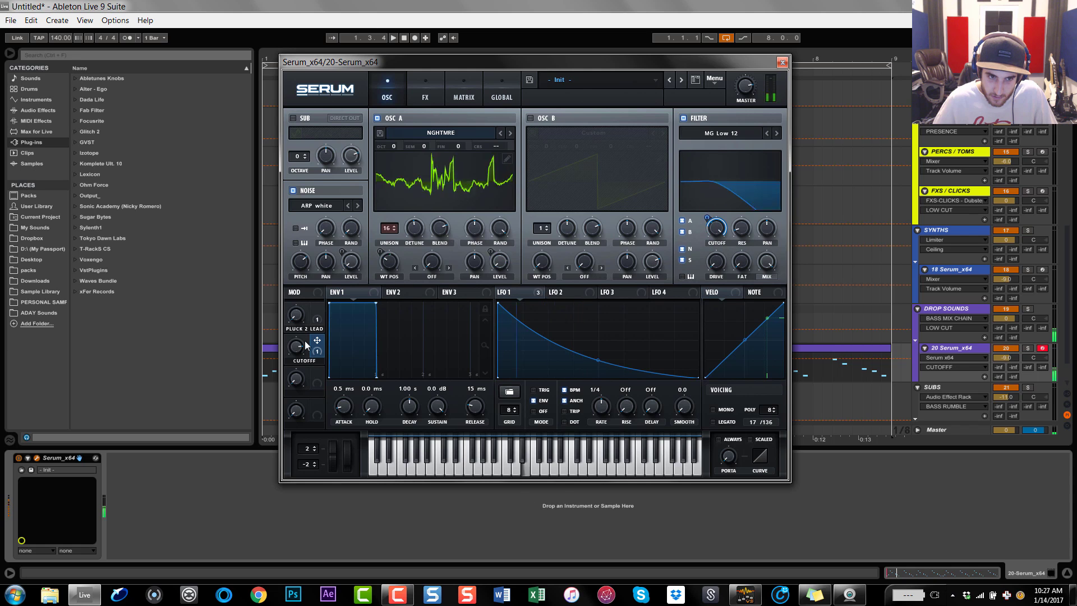
mouse_move(709, 221)
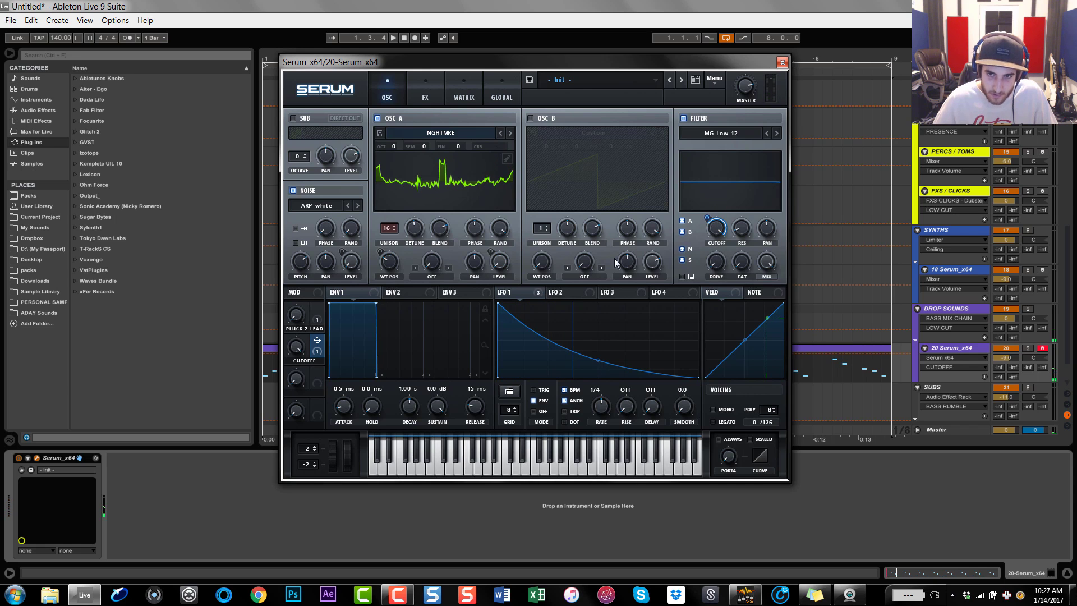
right_click(709, 219)
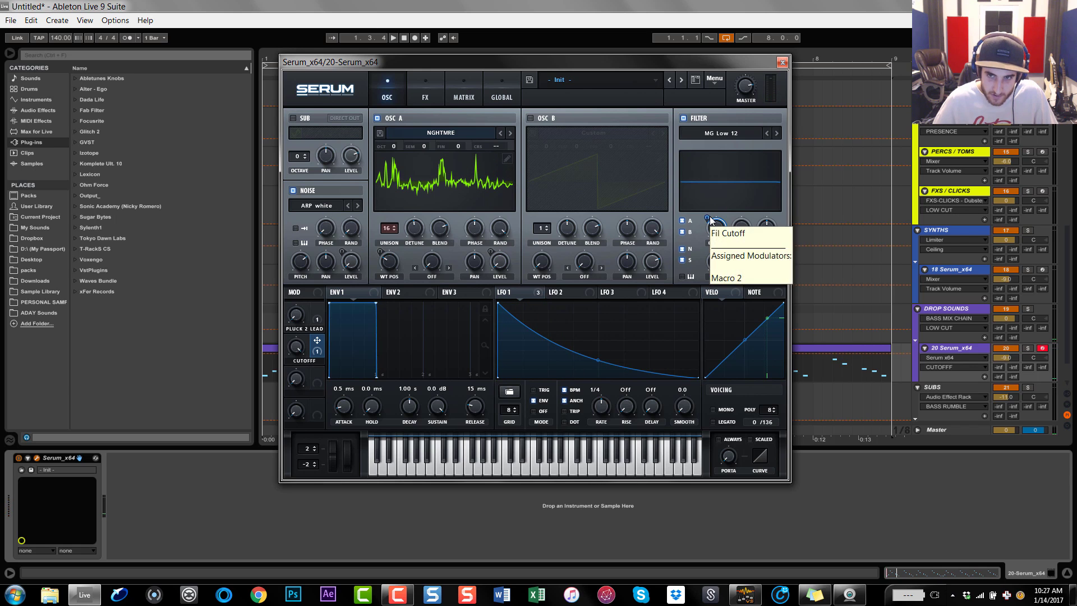
Adjust the noise oscillator's level and select LFO 1 to check its modulation while playing the clip
click(522, 402)
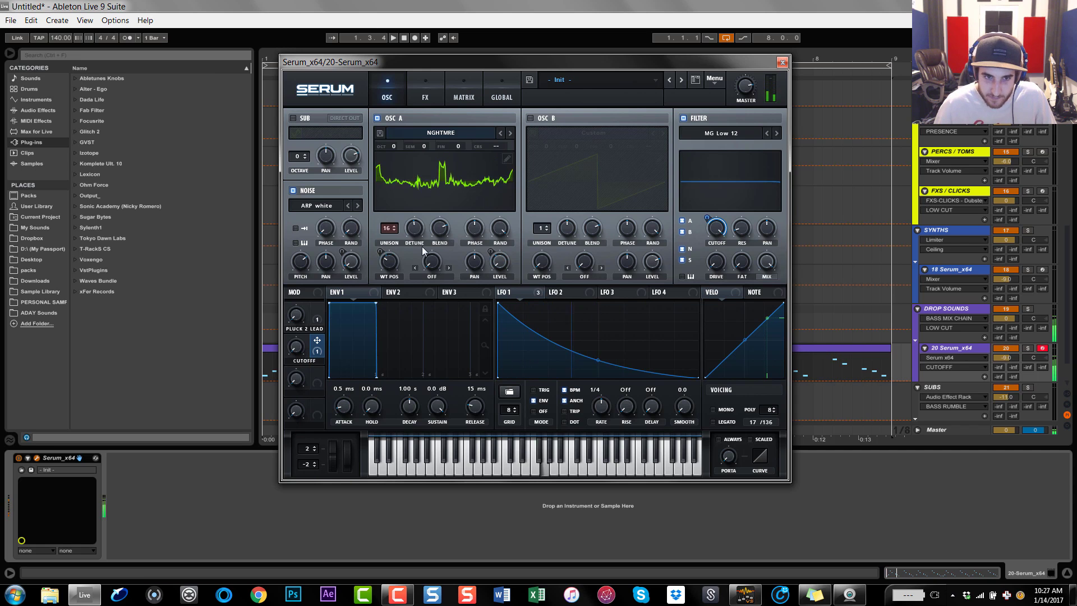
click(354, 264)
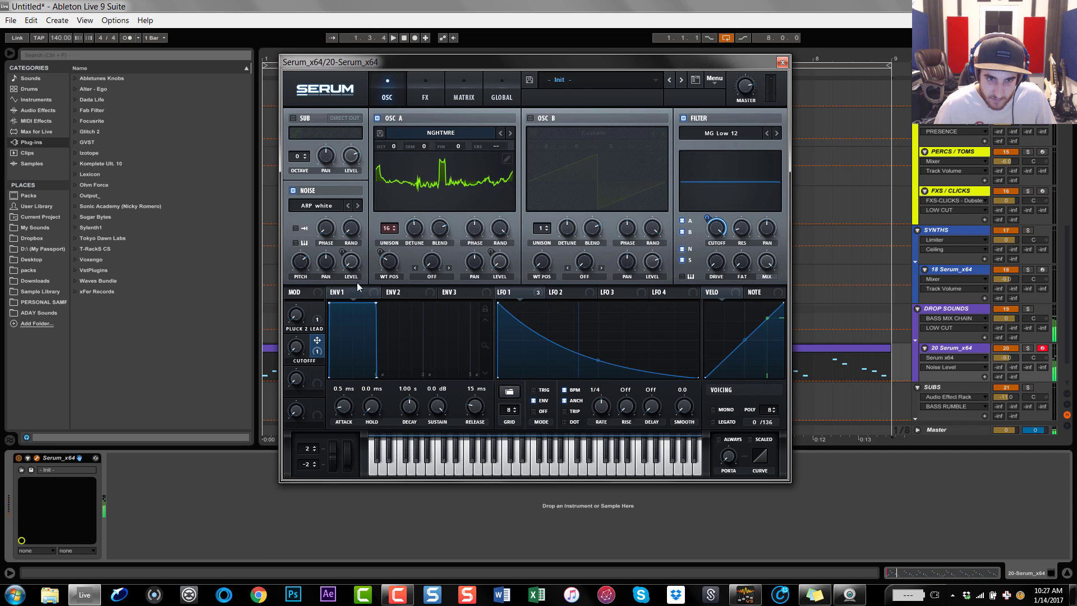
drag(504, 291, 346, 259)
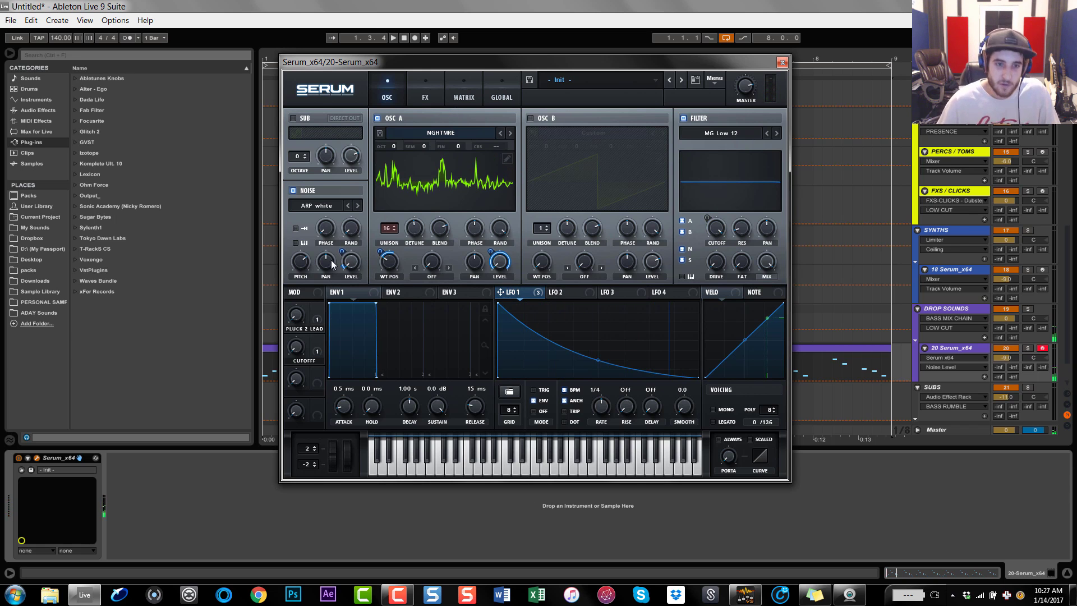
Enable the chorus effect, open its low-pass filter to 20000 Hz, and raise its rate during playback
click(425, 88)
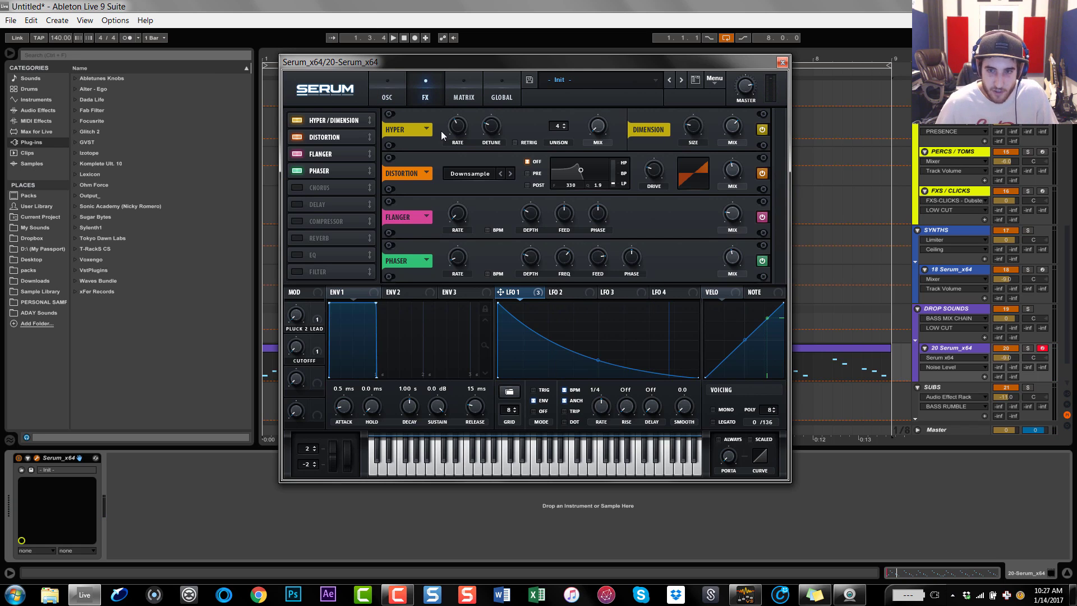
click(298, 189)
drag(780, 174, 792, 296)
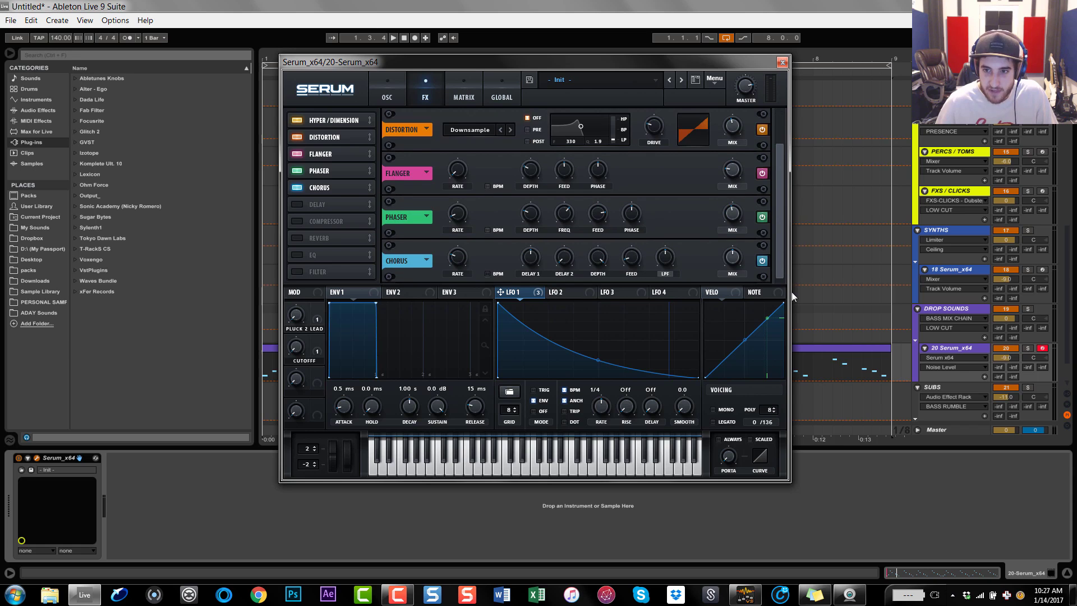
click(666, 257)
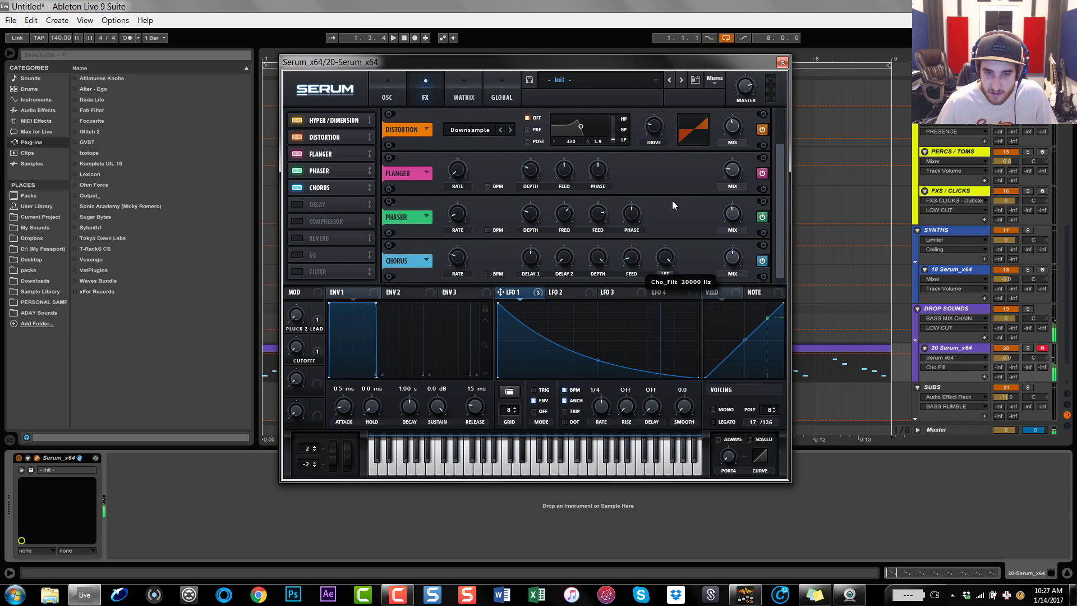
click(464, 257)
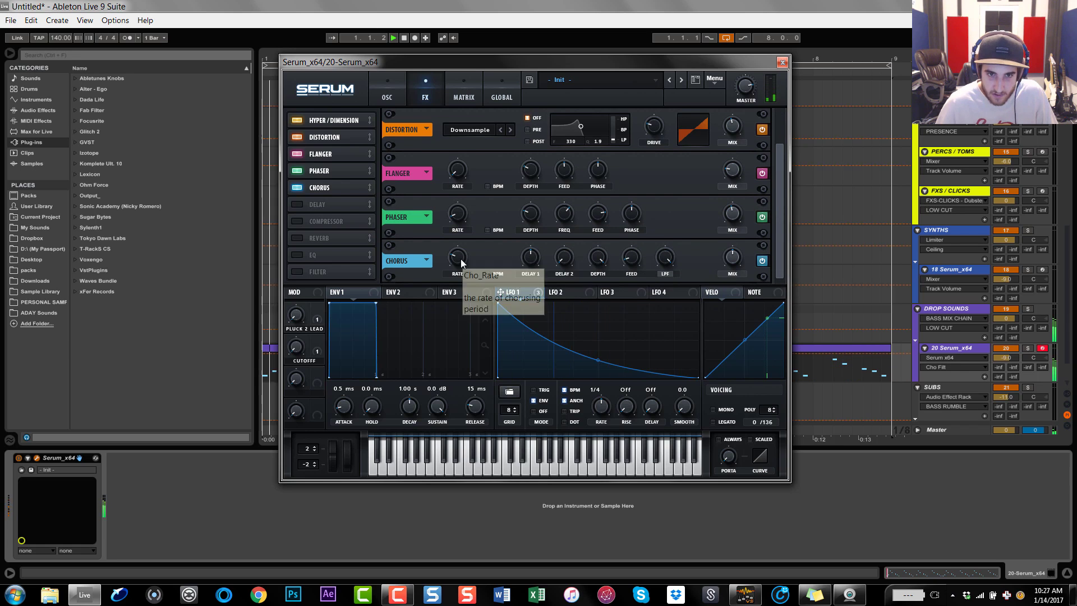
drag(466, 267, 463, 197)
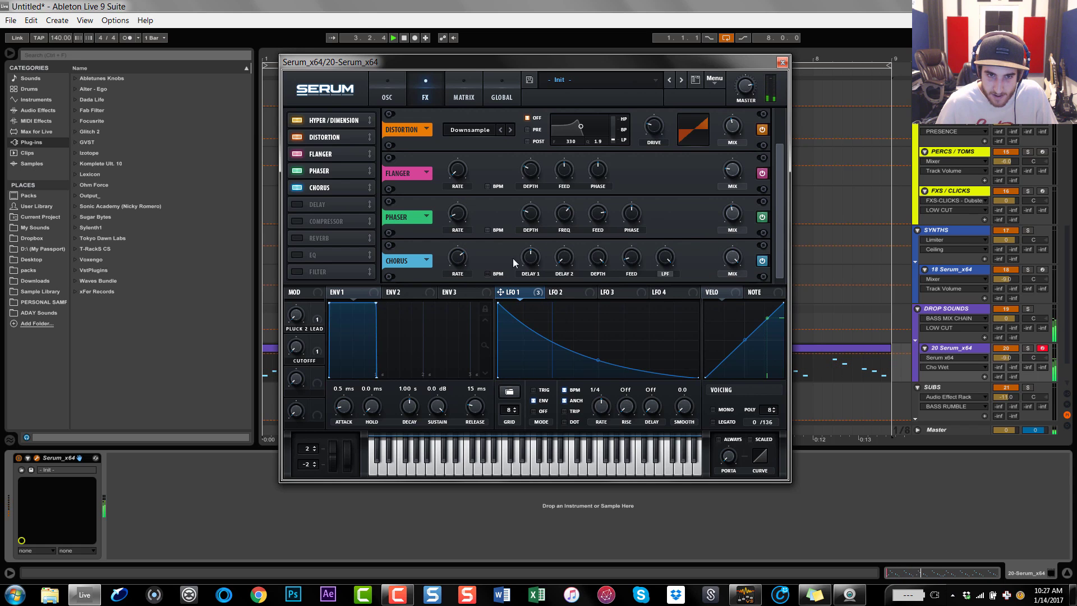
Lower the chorus rate to about 0.08 Hz and adjust its Delay 1 and mix during playback
click(459, 259)
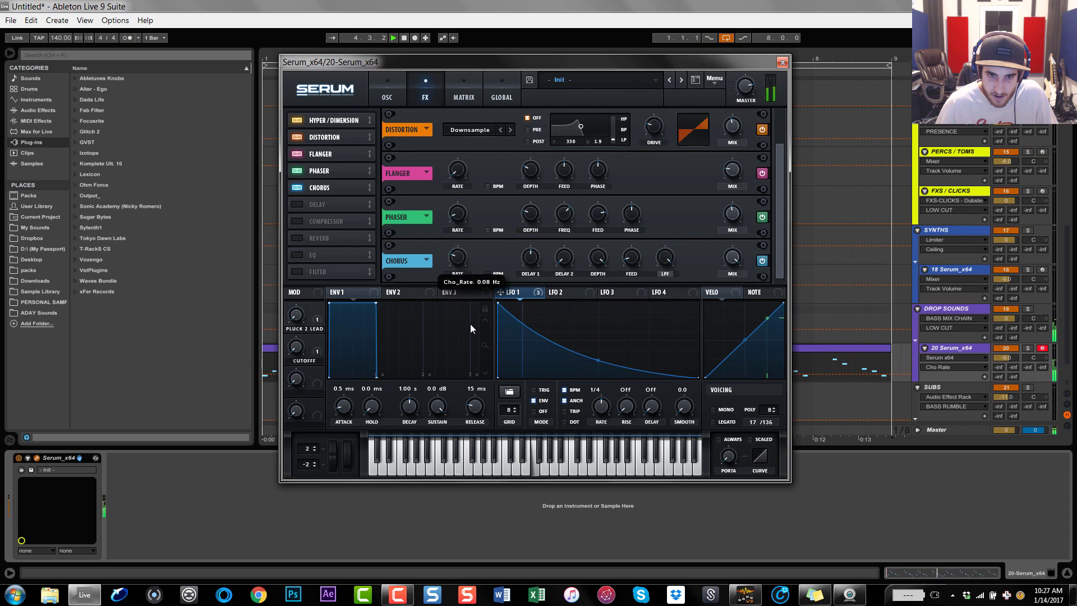
click(730, 263)
drag(732, 297, 736, 360)
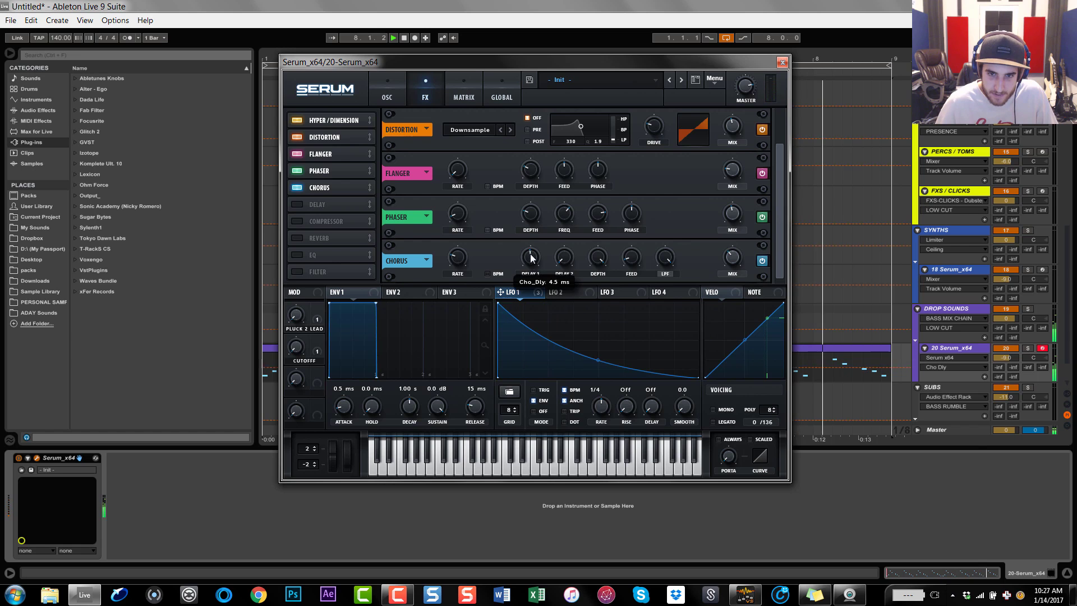
drag(732, 259, 738, 162)
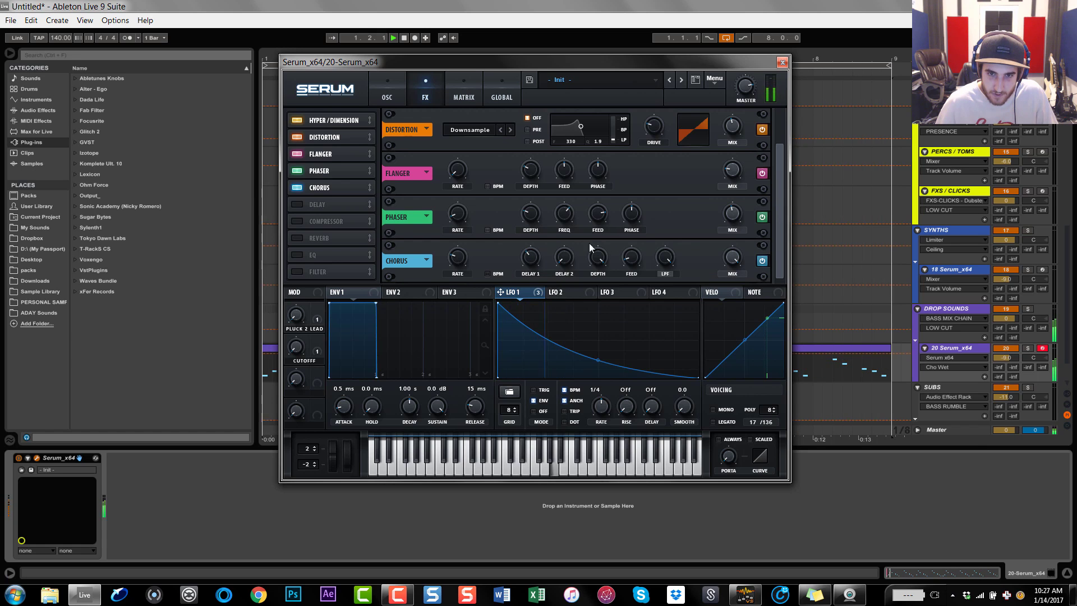
mouse_move(530, 257)
mouse_down()
mouse_move(536, 227)
mouse_move(538, 240)
mouse_up()
click(735, 270)
drag(735, 270, 736, 351)
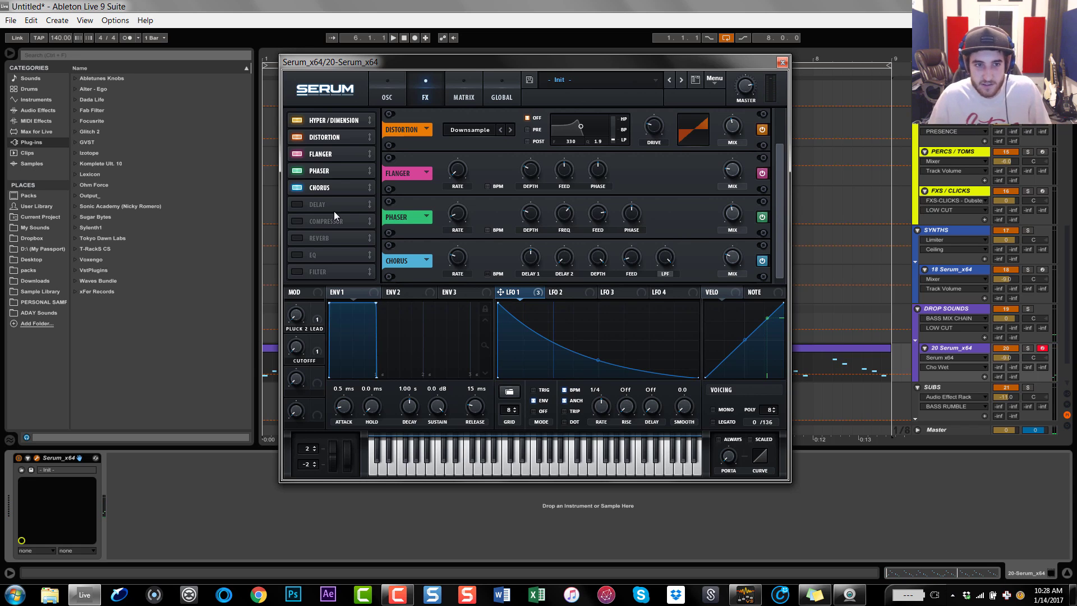
Enable the delay effect, set its filter Q to 2.7, and lower its feedback during playback
click(298, 204)
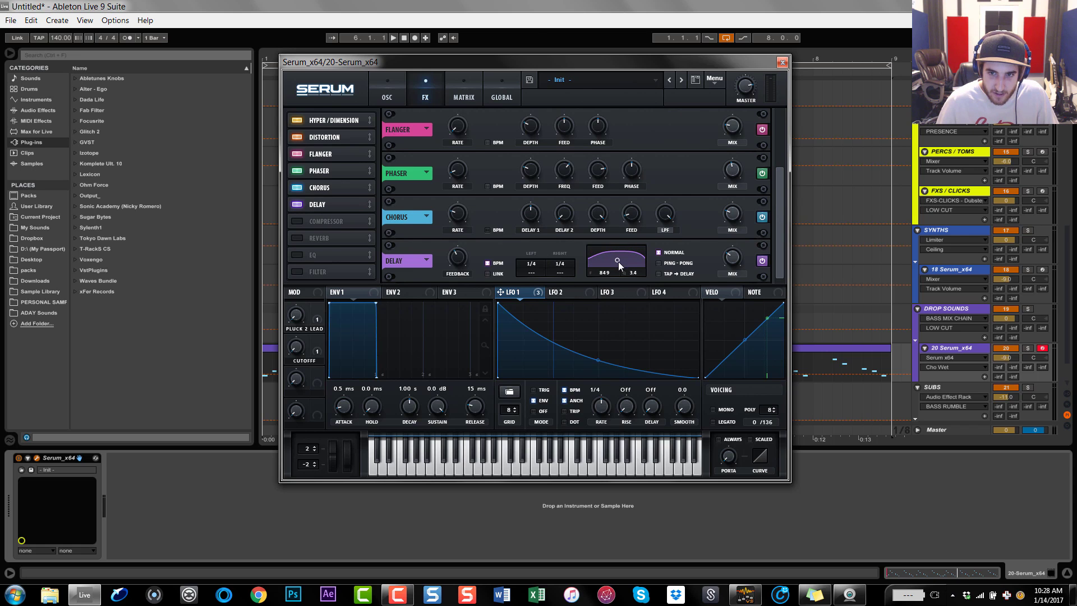
drag(618, 261, 618, 263)
key(space)
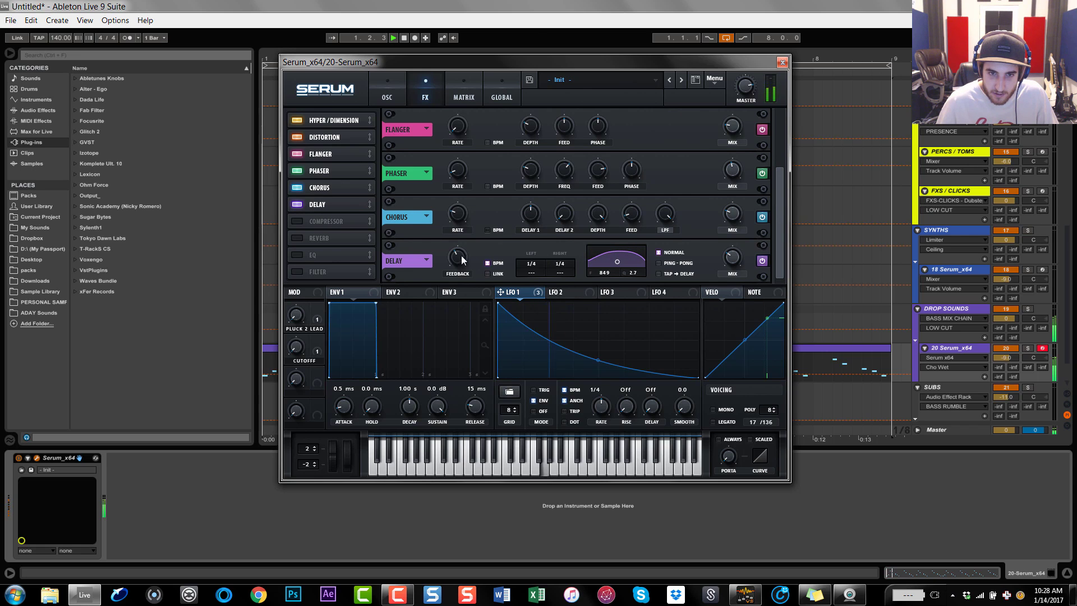
drag(462, 259, 463, 290)
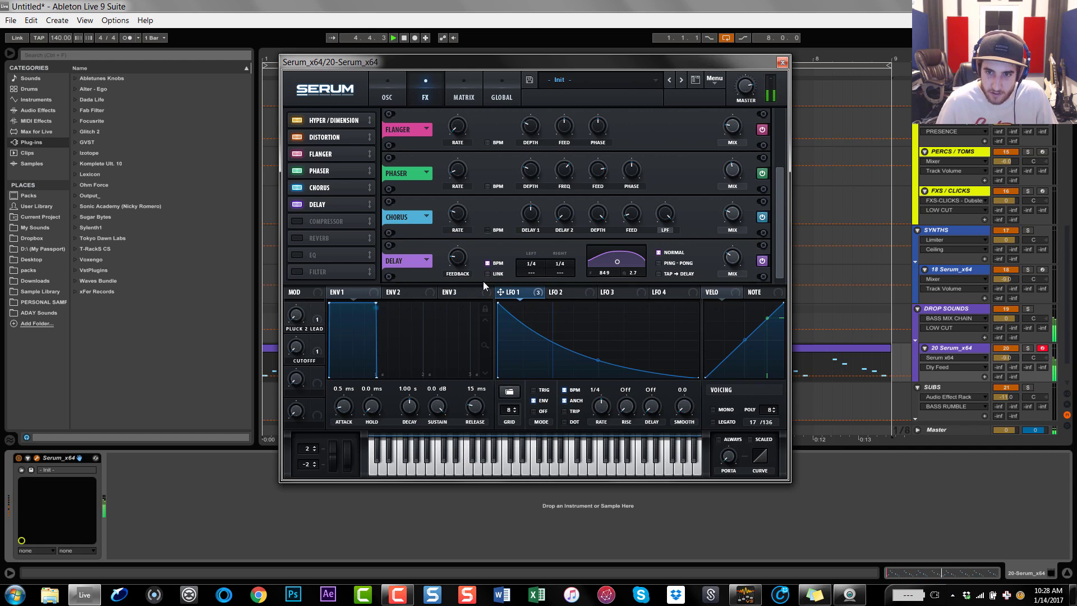
Try the delay's Ping-Pong and Tap->Delay modes, and return it to Normal
click(658, 264)
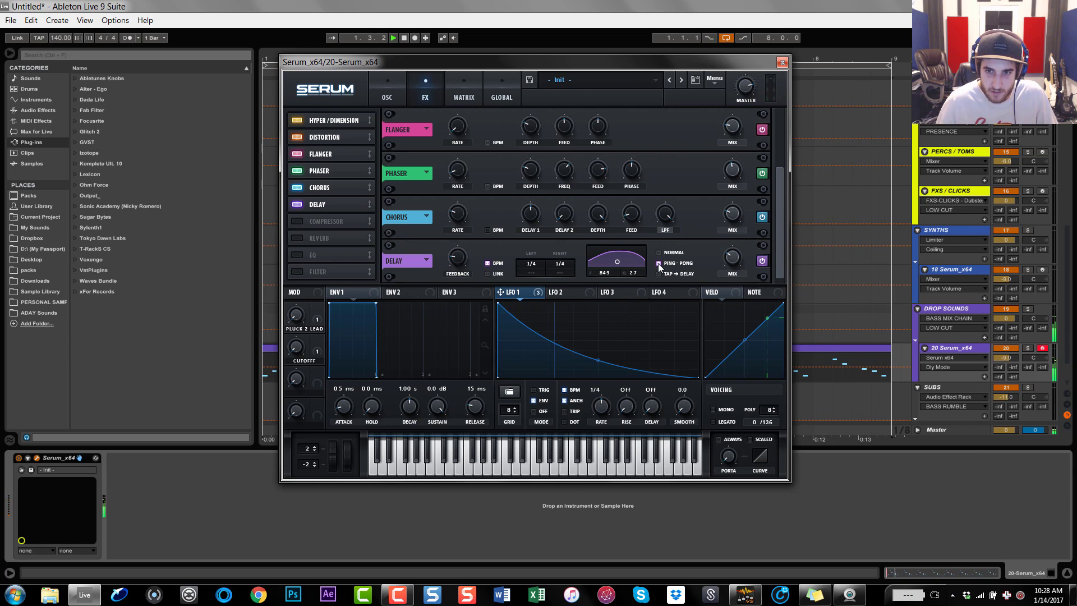
click(660, 274)
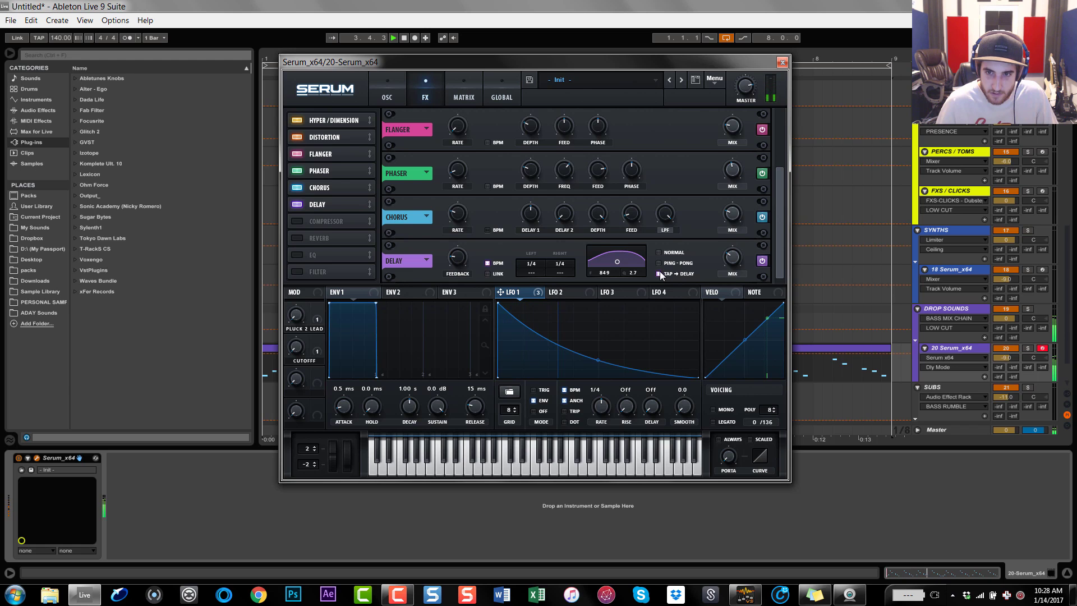
click(659, 253)
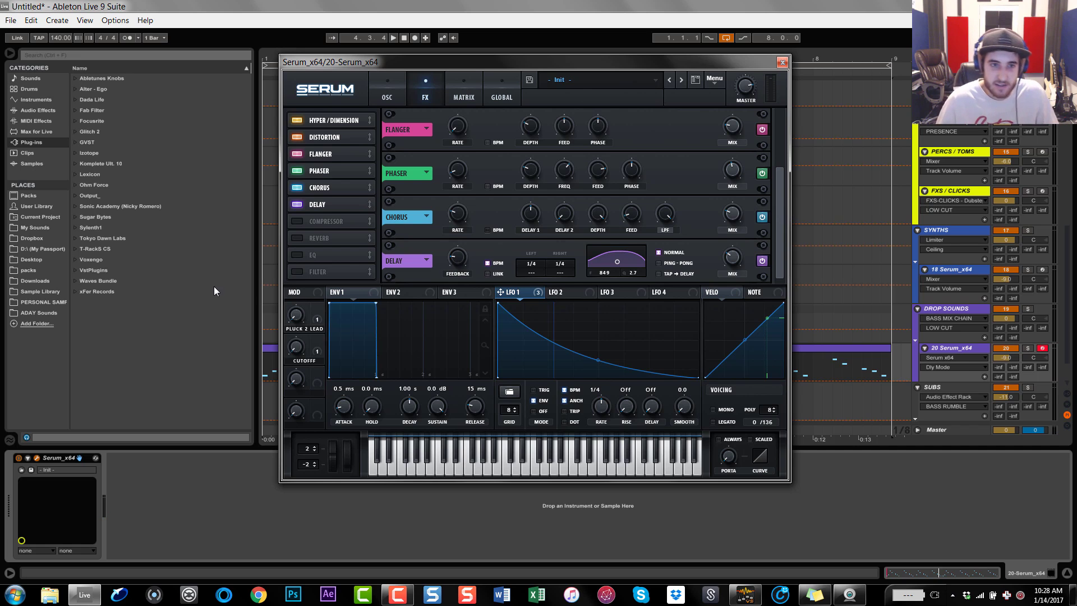
Enable the compressor in multiband mode, adjust its threshold, and set its gain to about 9.6 dB during playback
click(296, 223)
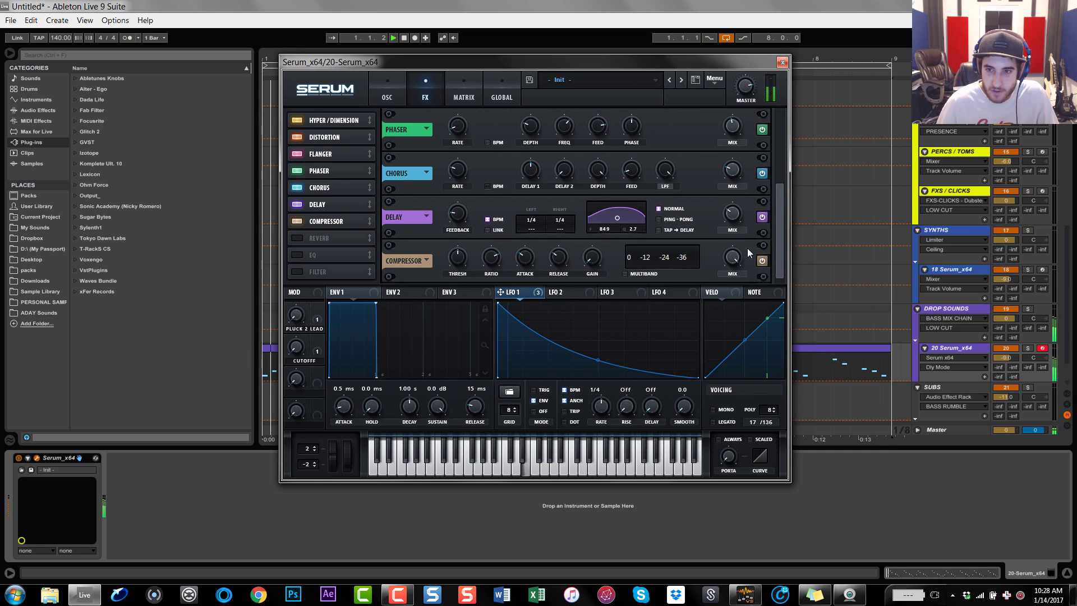
click(733, 256)
click(625, 273)
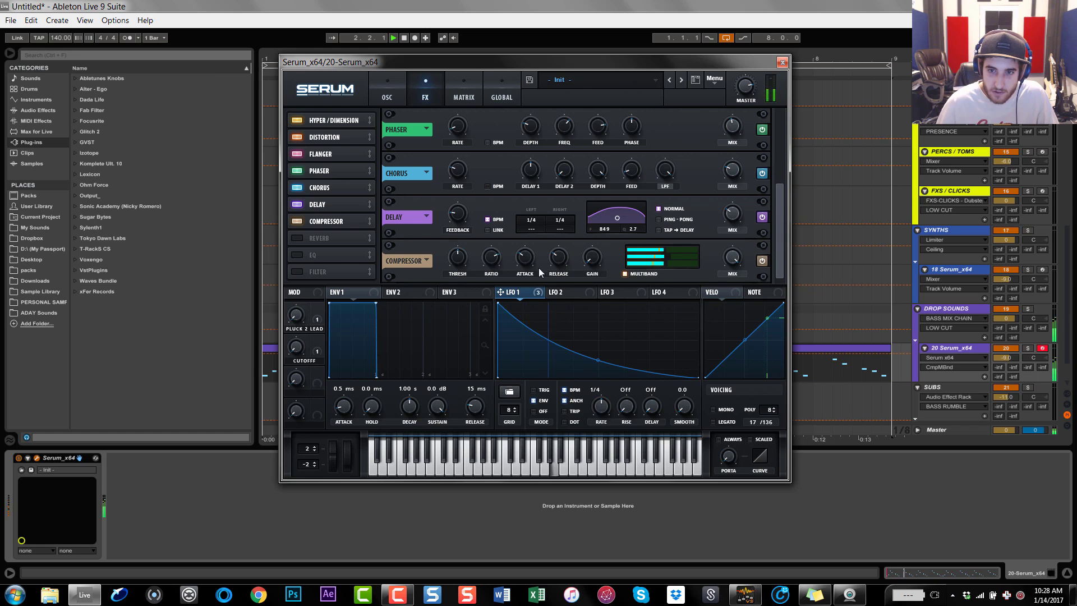
click(454, 267)
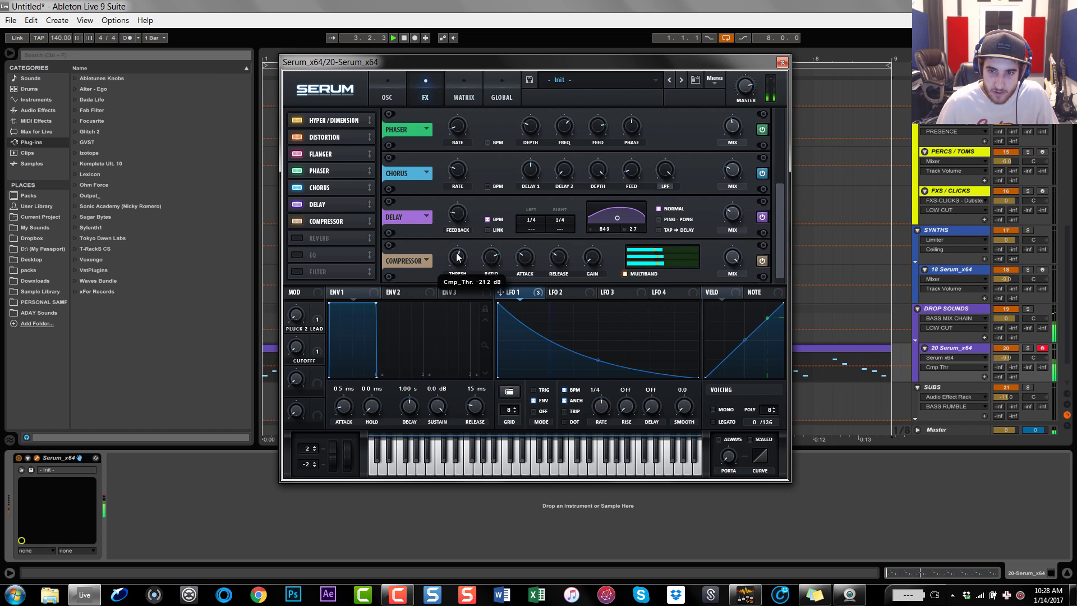
click(592, 256)
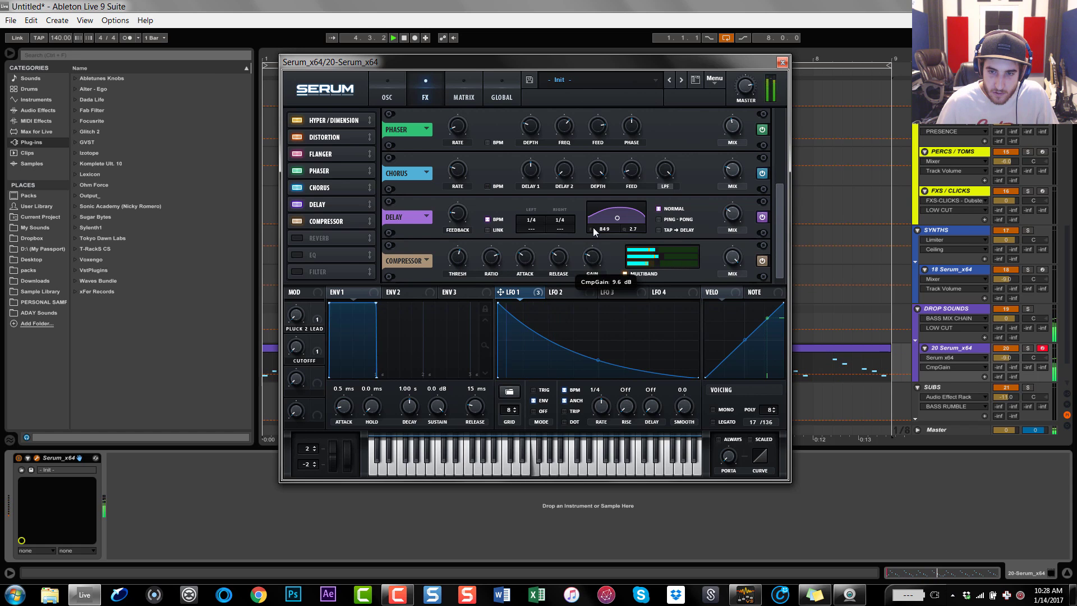
Sweep the compressor's mix down and return it to 100 during playback
click(729, 268)
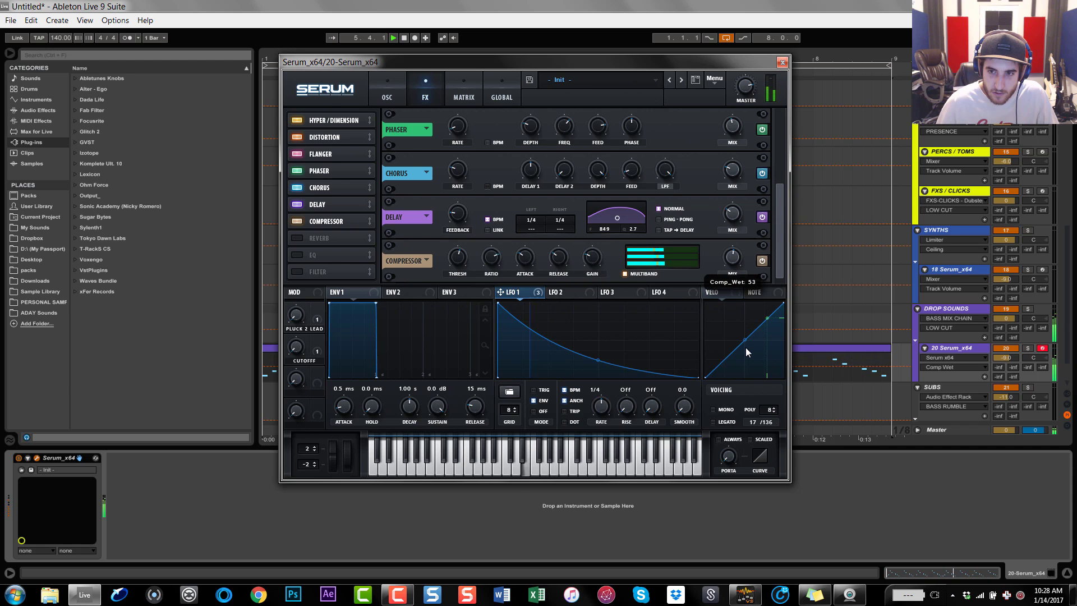
drag(747, 364, 723, 171)
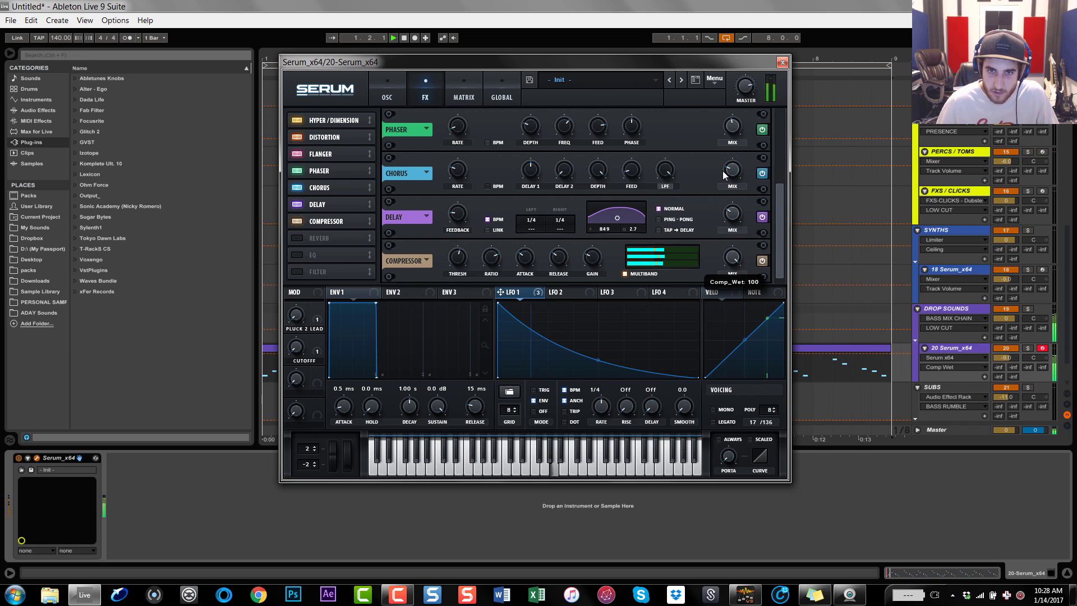
key(space)
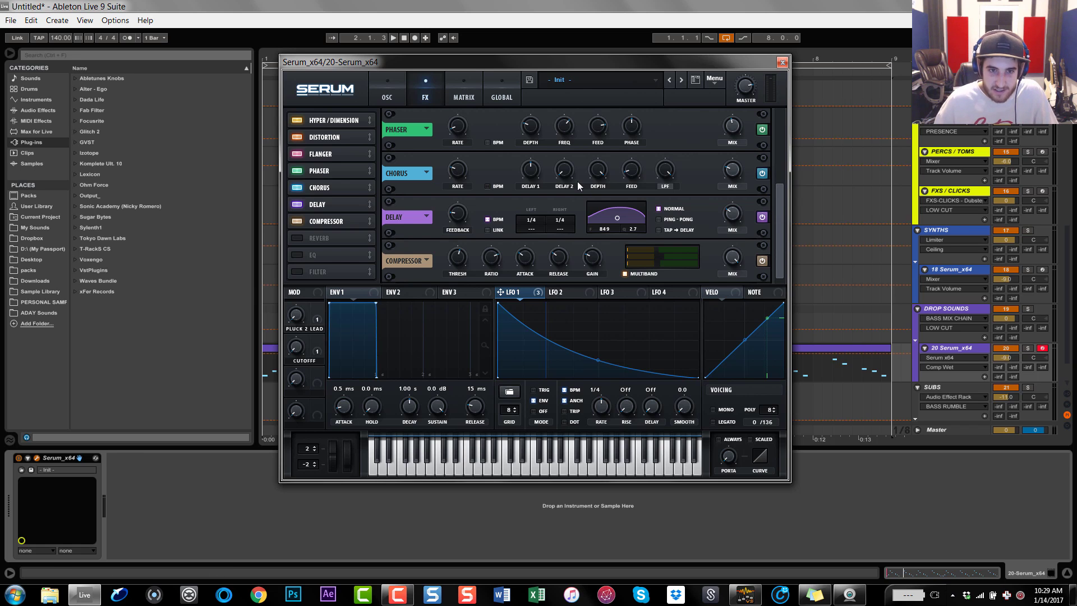
Compare the clip's sound with the compressor bypassed and with it re-enabled
click(763, 261)
key(space)
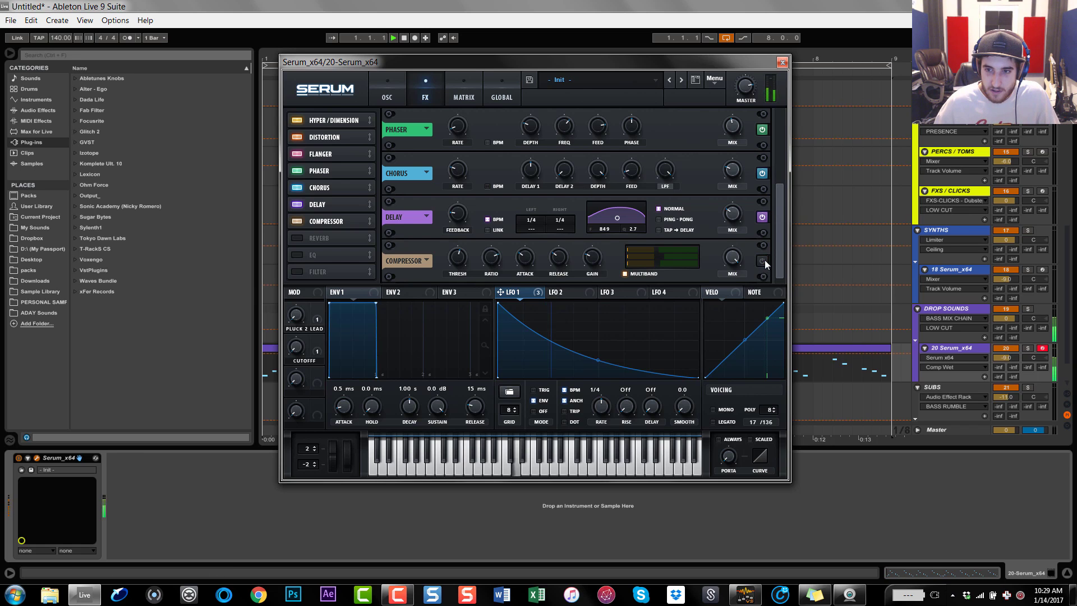
key(space)
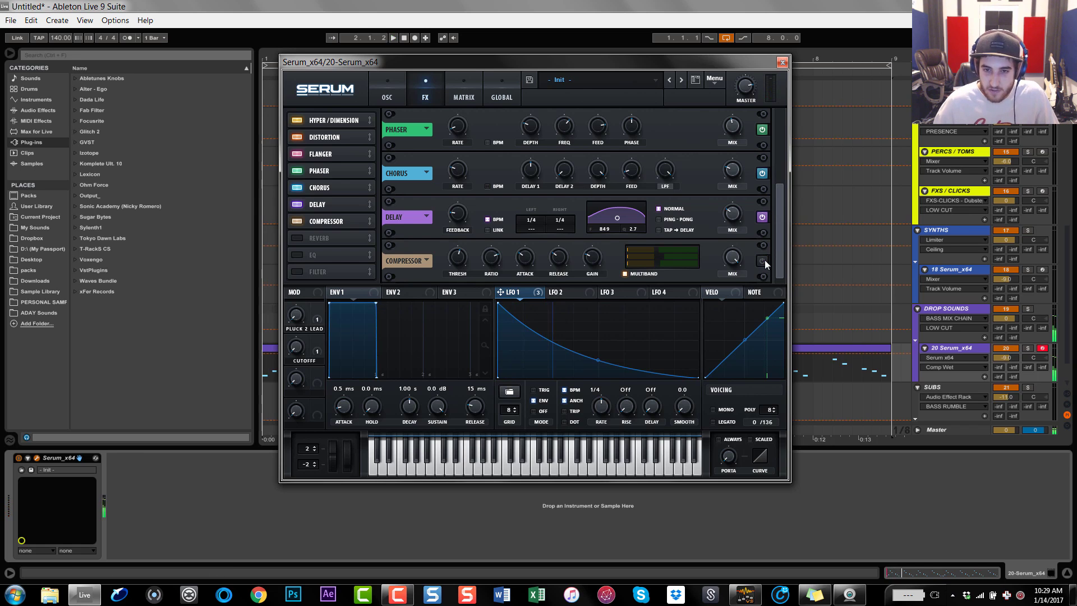
click(763, 261)
key(space)
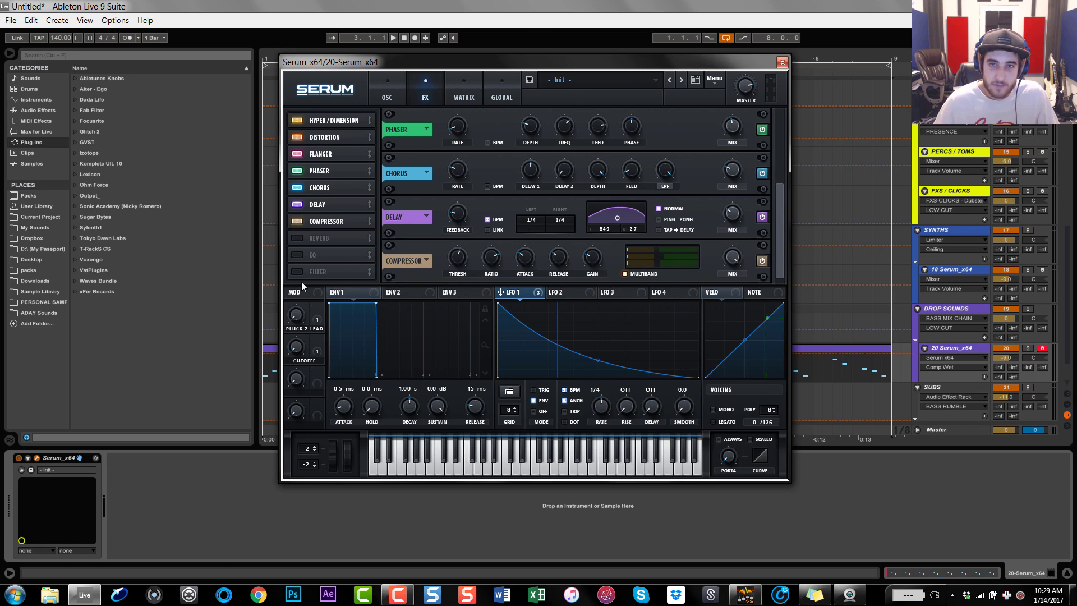
Enable the reverb, lower its mix, and modulate the reverb mix with LFO 1 during playback
click(297, 237)
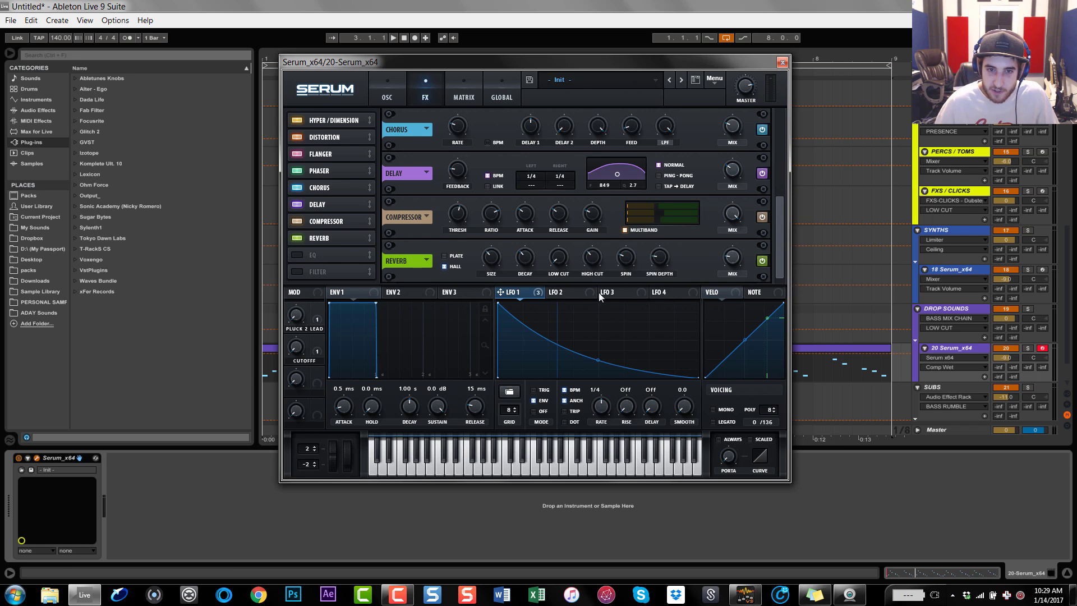
key(space)
click(732, 257)
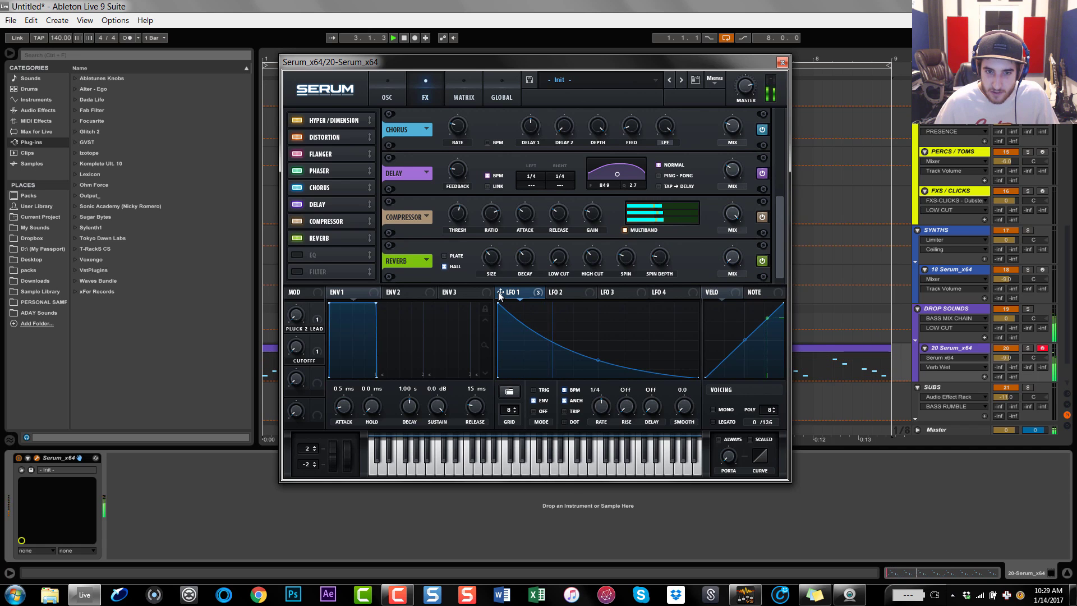
drag(715, 268, 727, 303)
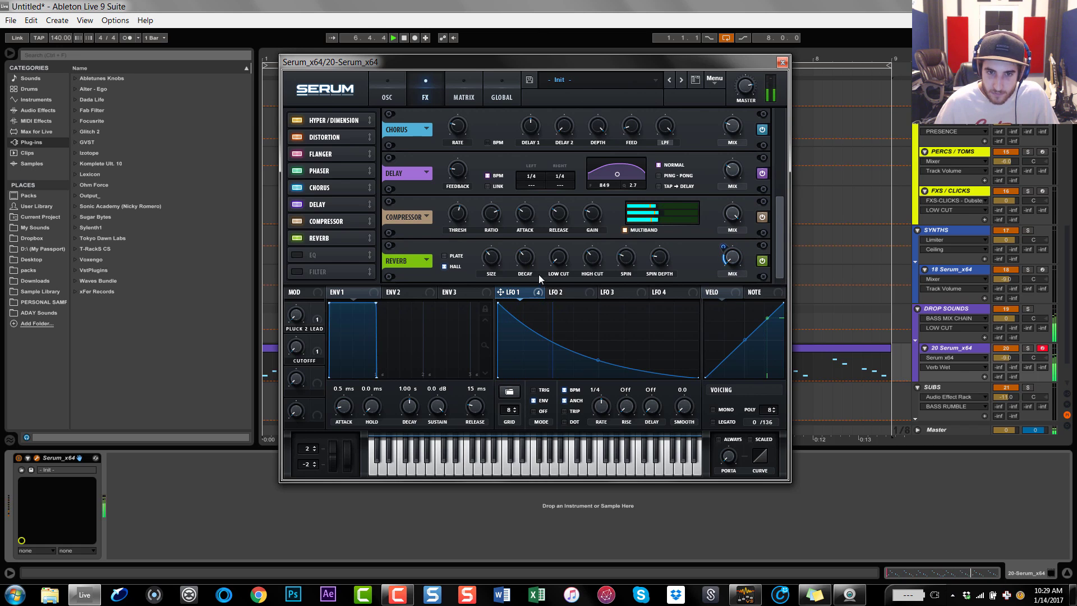
Try the pitch bend wheel and shorten the reverb's decay during playback
click(330, 454)
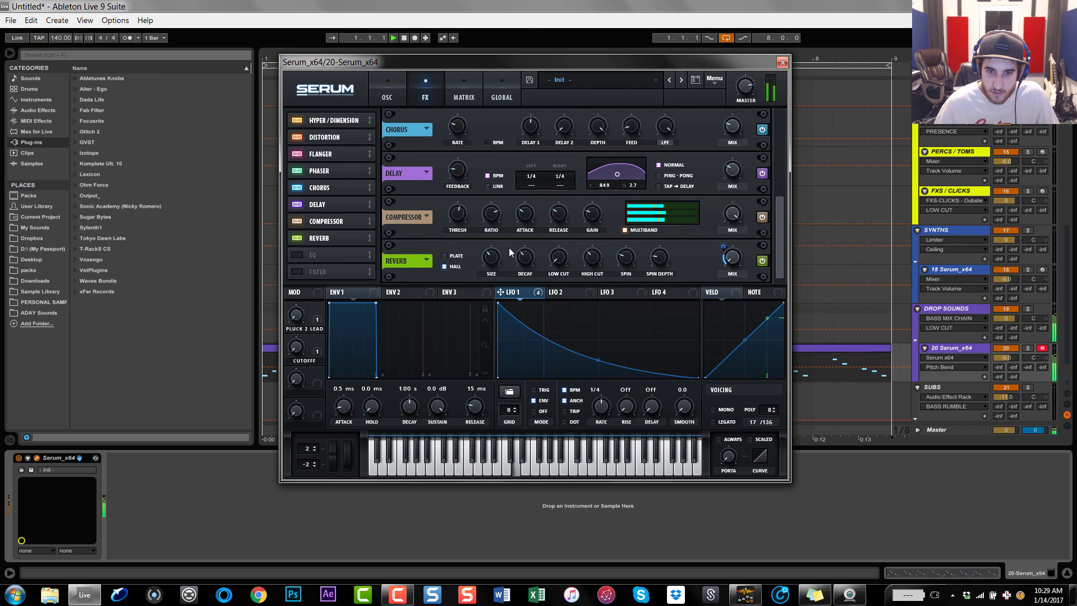
click(521, 265)
drag(521, 267, 521, 288)
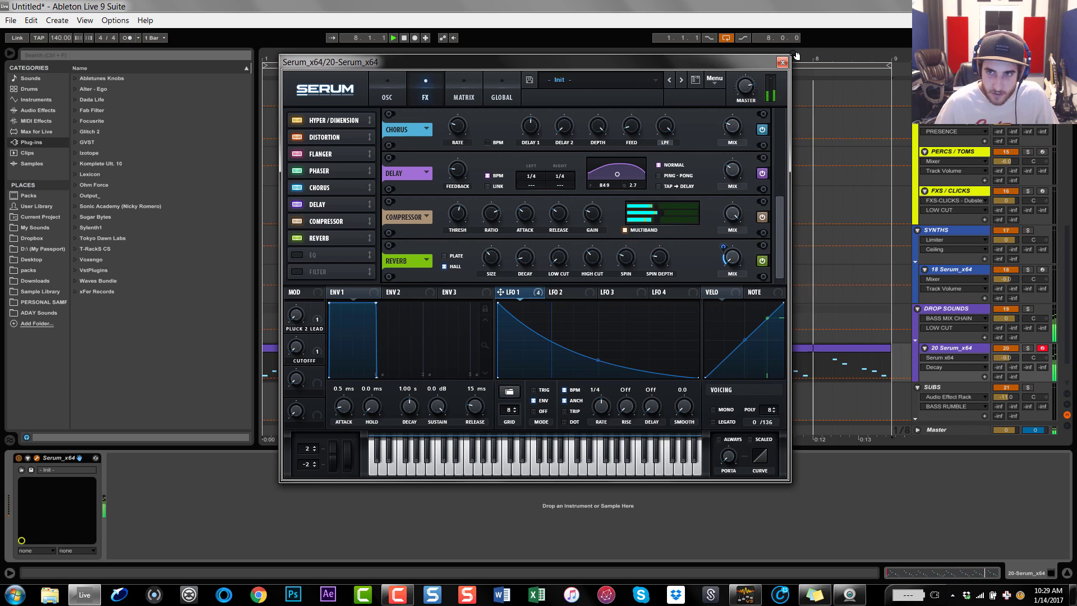
key(space)
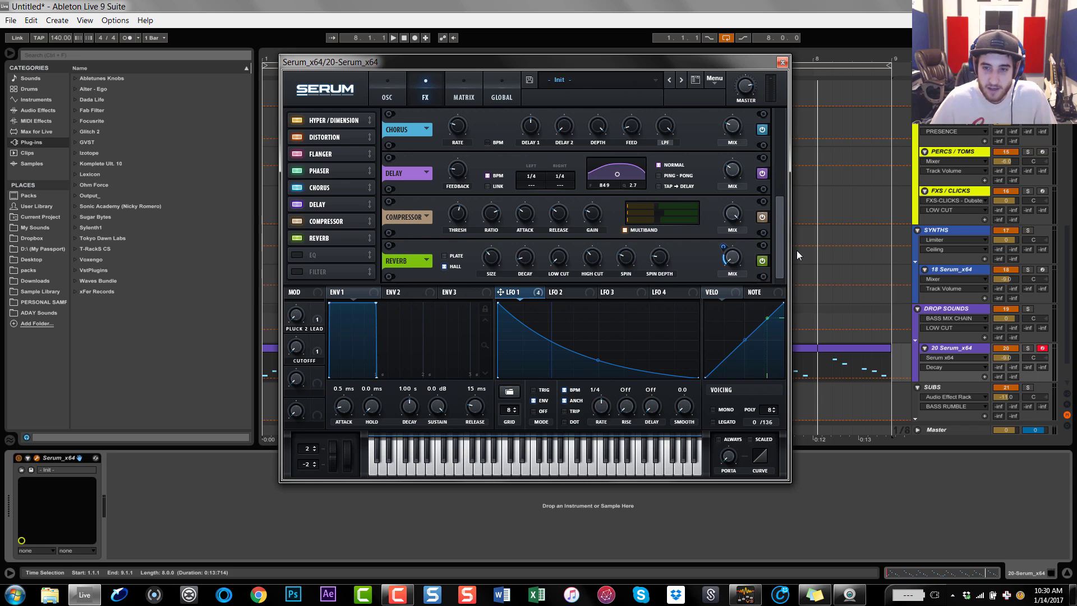
Close the Serum window, play the clip in the arrangement, and reopen the plugin on its track
click(782, 61)
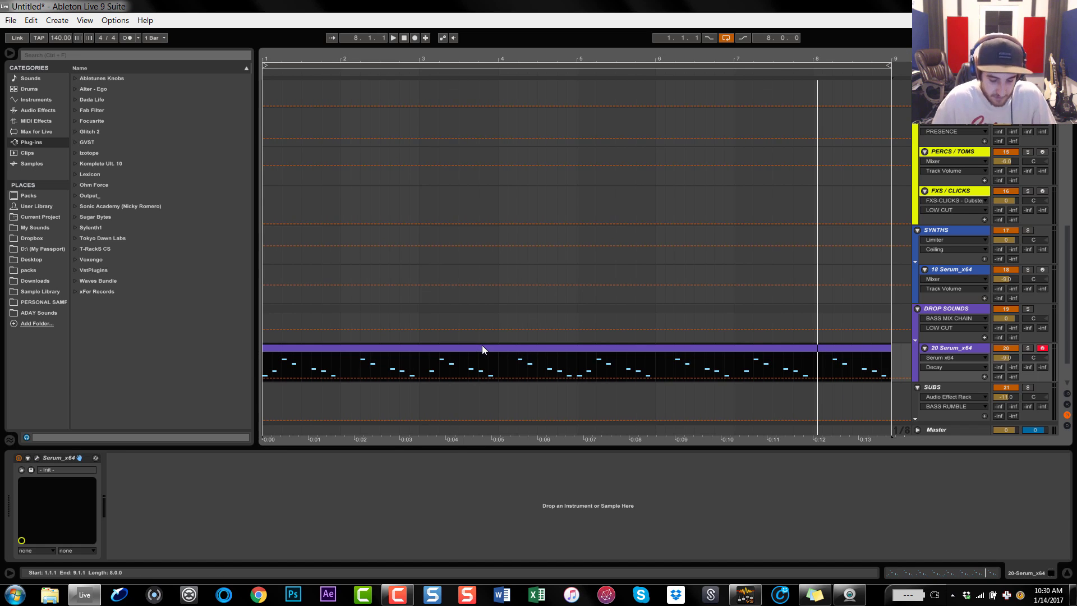
key(space)
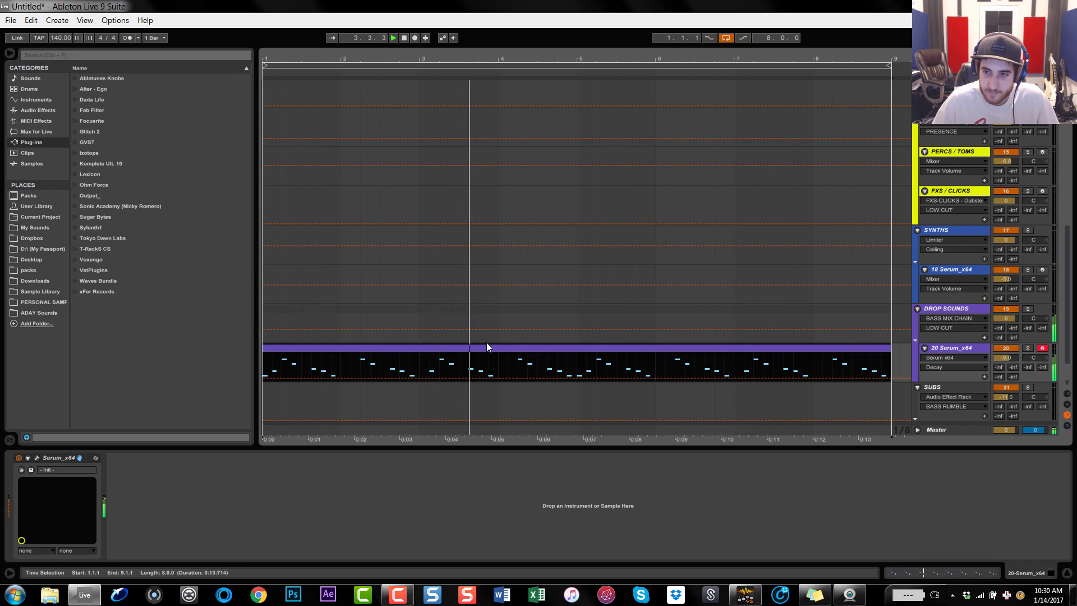
double_click(944, 348)
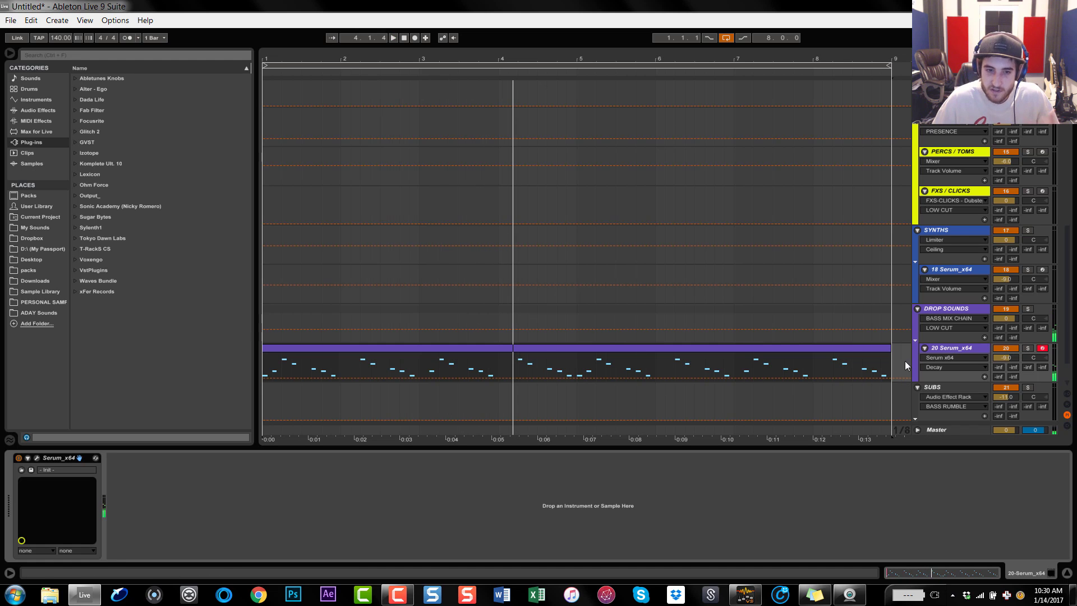
click(36, 458)
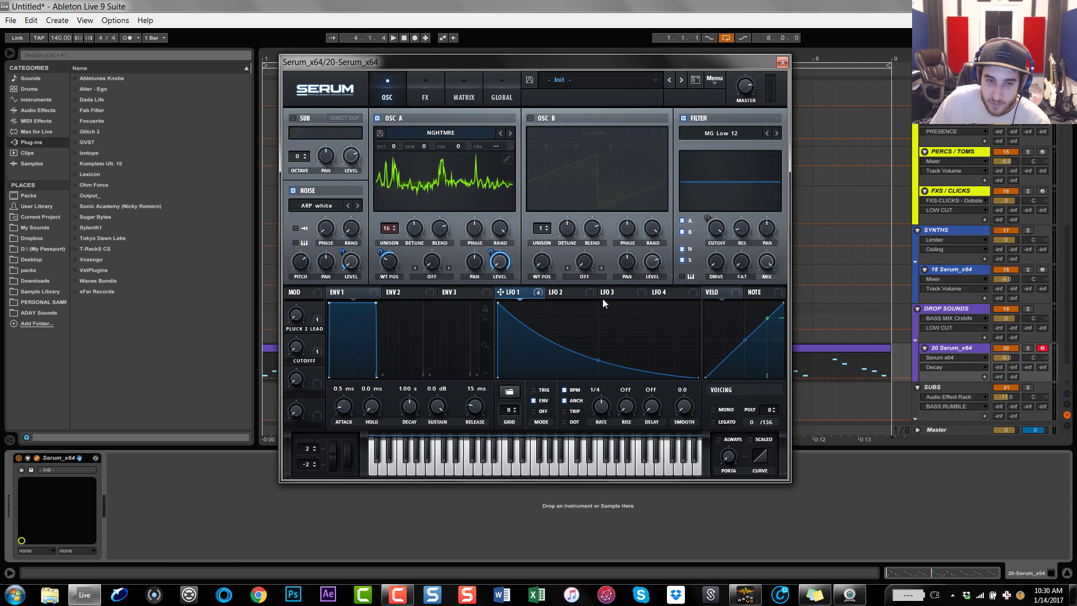
Enable the EQ effect, make its low band a high-pass, reduce that band's Q, and set its frequency to about 170 Hz
click(425, 92)
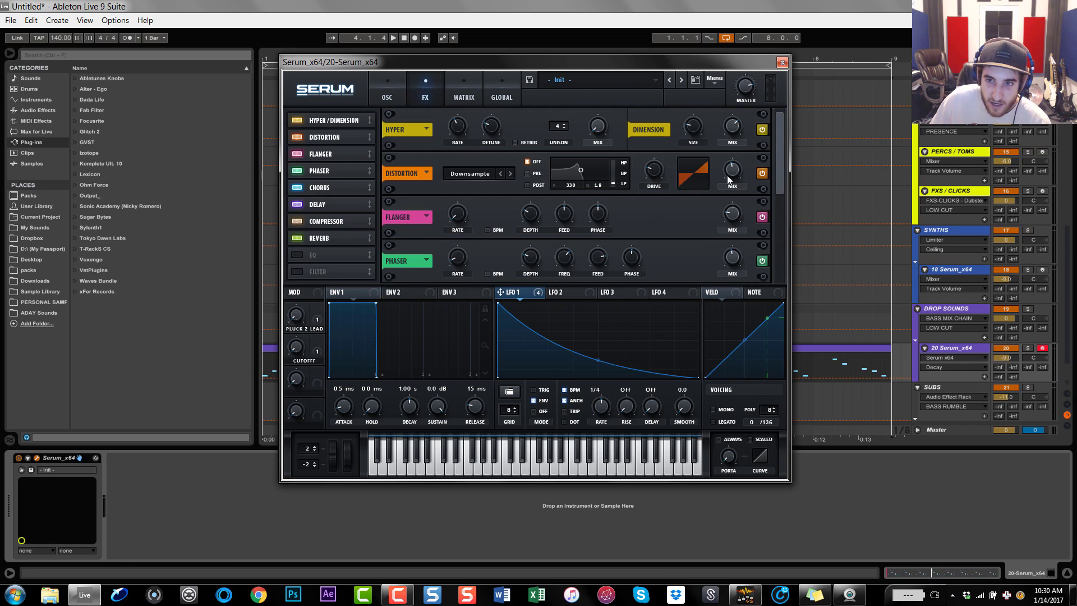
scroll(779, 169, down, 5)
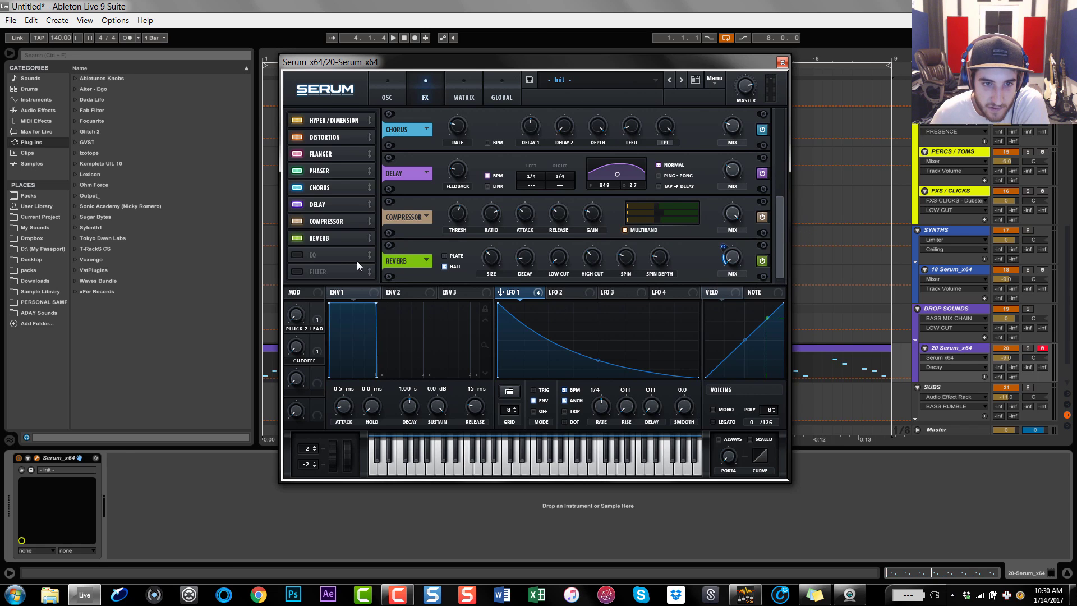
click(311, 257)
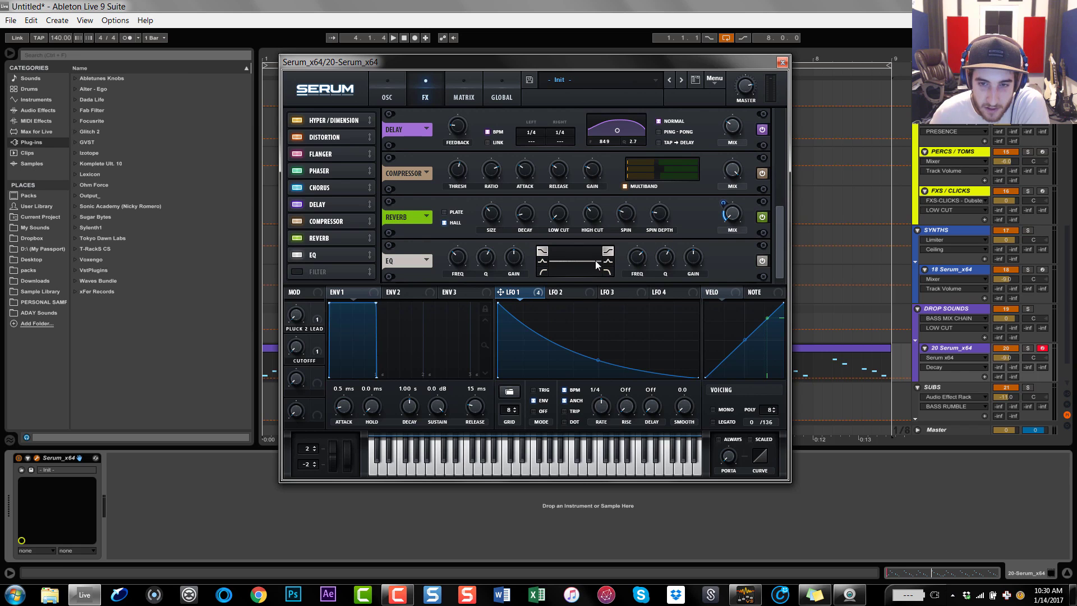
click(542, 272)
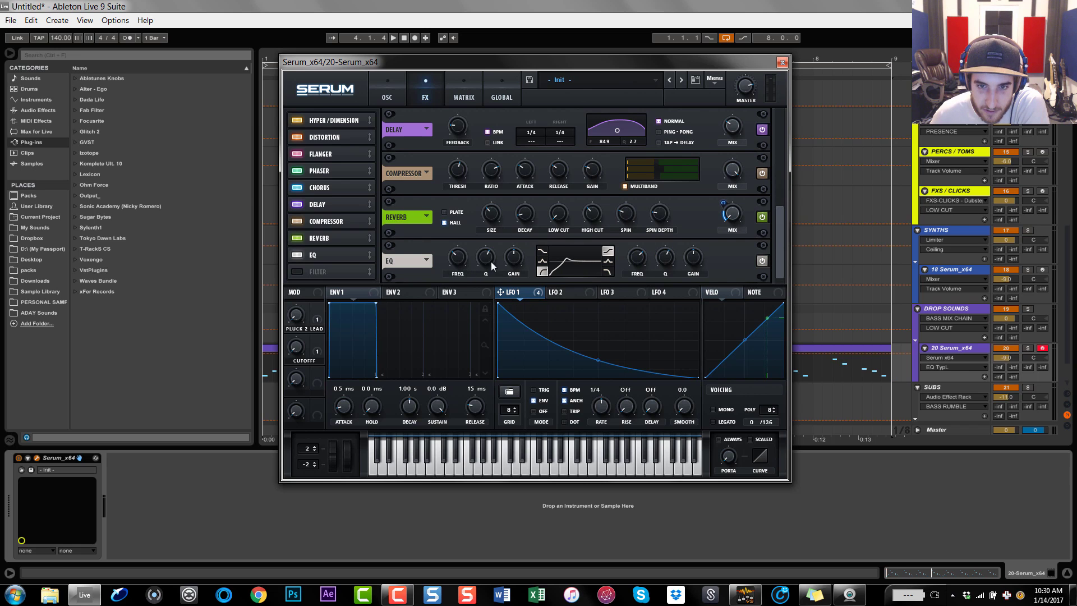
drag(492, 266, 496, 305)
click(457, 257)
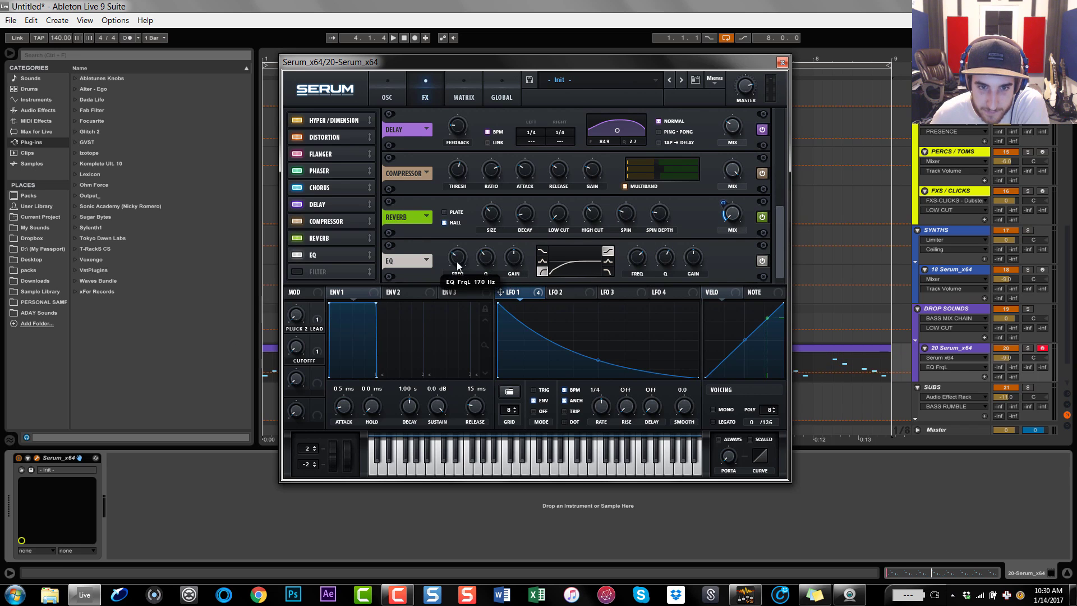
Fine-tune the EQ low band's frequency and Q while playing the clip
drag(457, 265, 458, 272)
key(space)
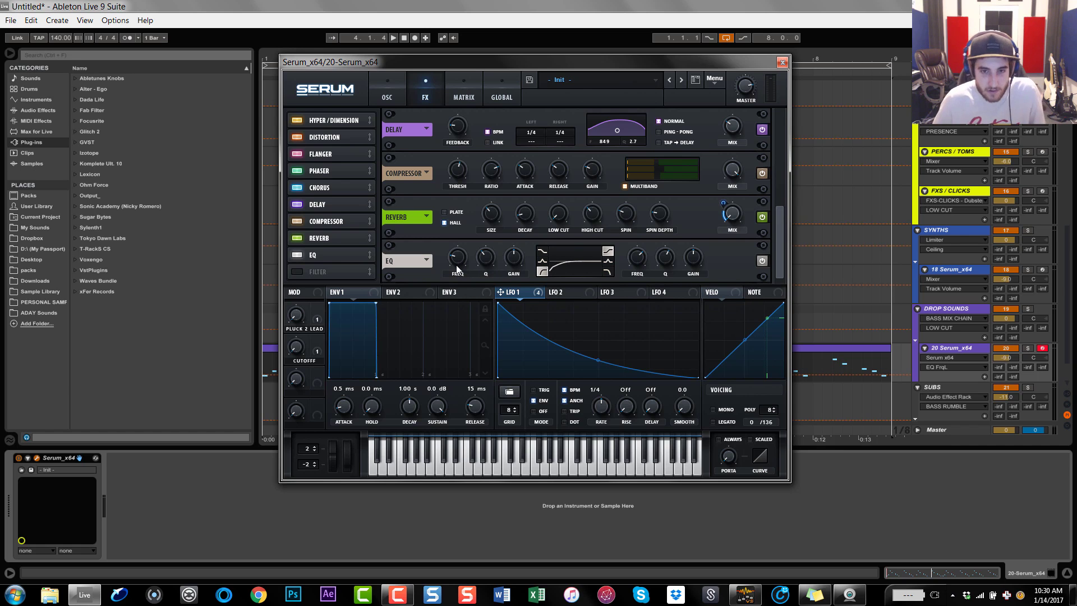
drag(456, 250, 488, 303)
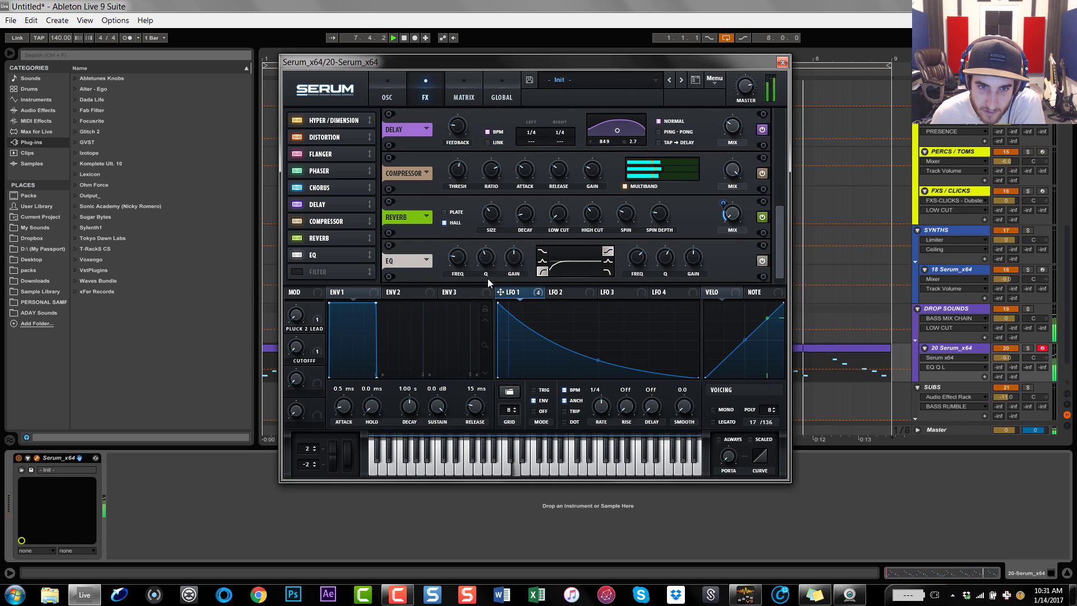
drag(457, 252, 462, 259)
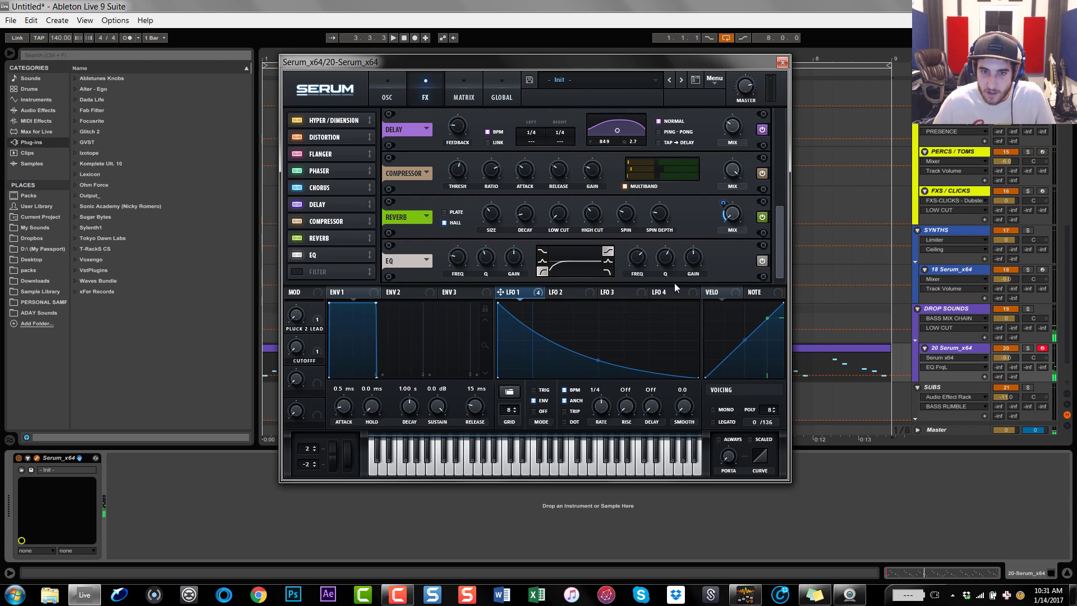
Change the EQ's high band to a peak shape, adjust its gain and Q, and set its frequency to 20000 Hz during playback
mouse_move(693, 258)
mouse_down()
mouse_move(699, 214)
mouse_move(704, 258)
mouse_up()
key(space)
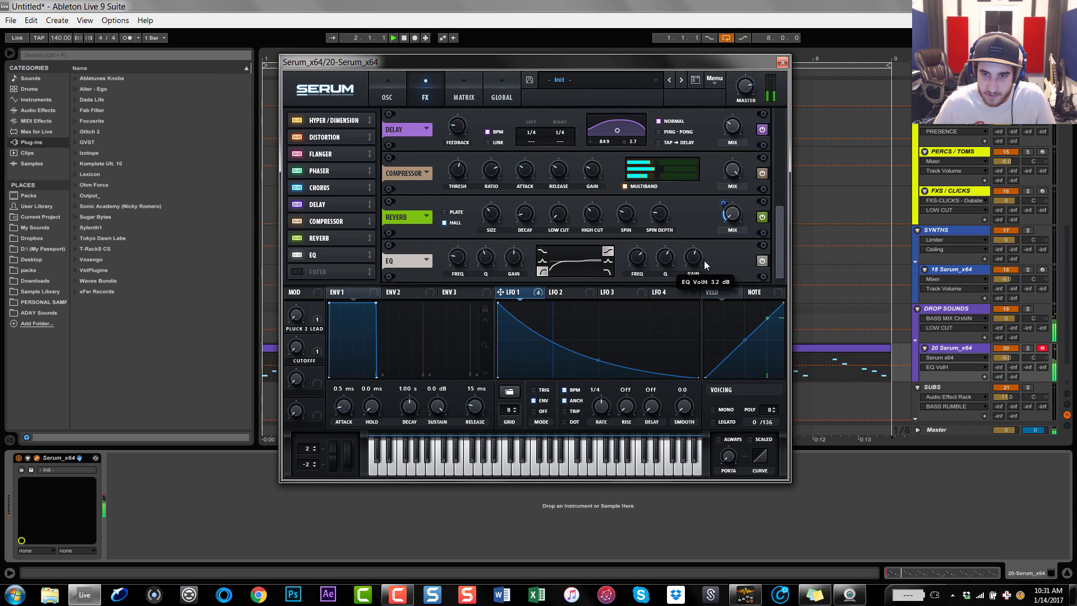
click(608, 261)
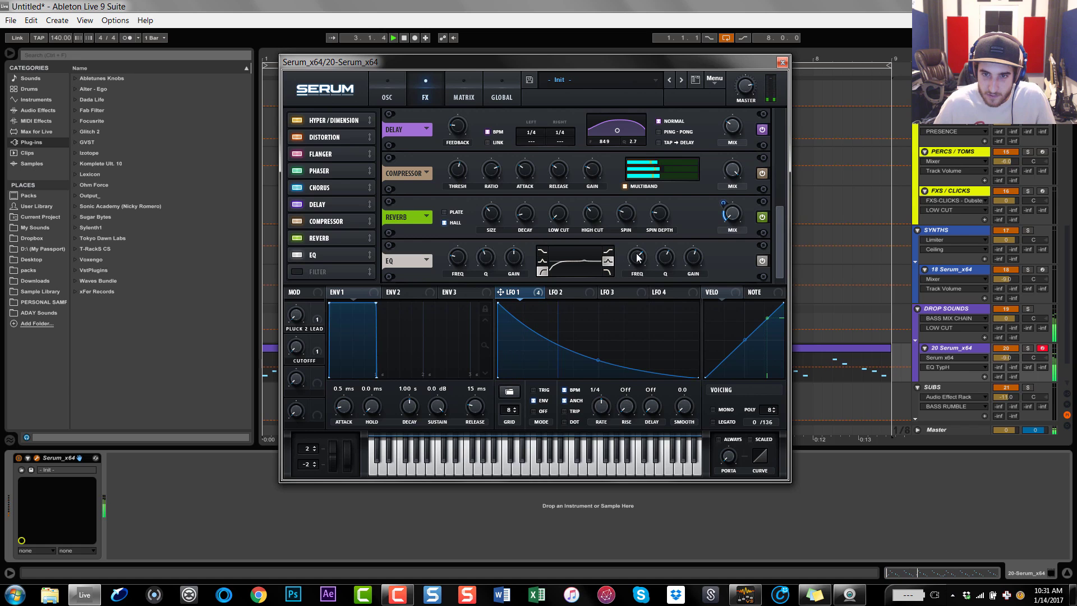
drag(666, 257, 629, 272)
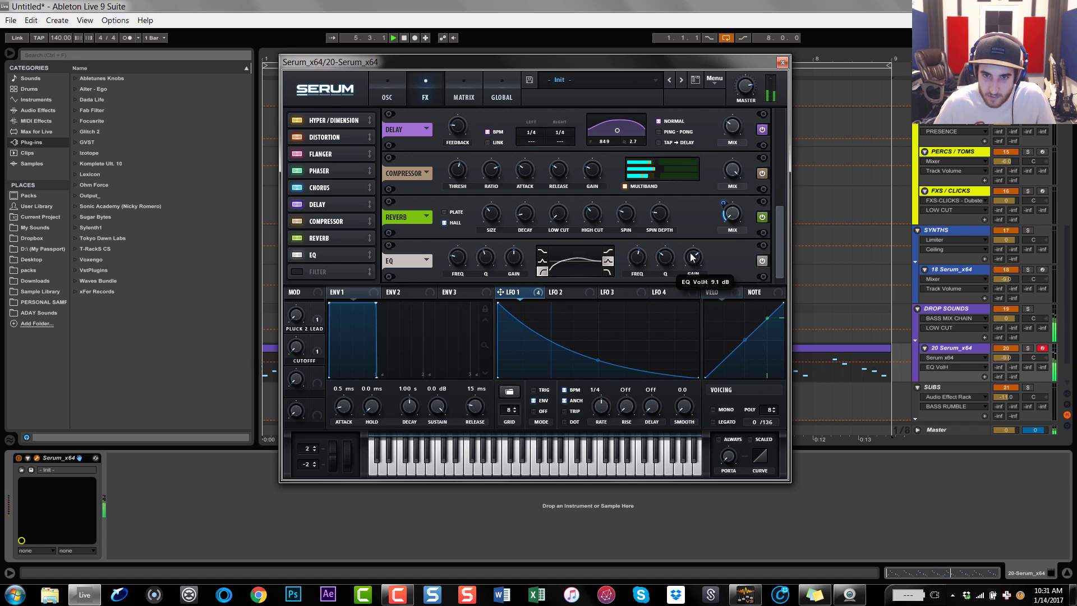
drag(633, 261, 647, 212)
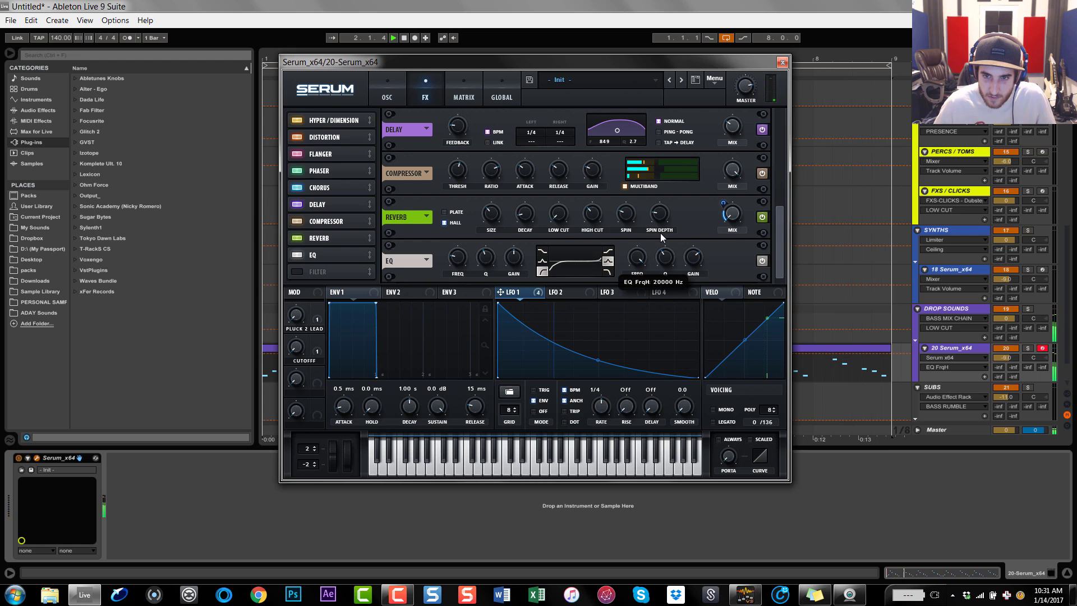
Fine-tune the gain and Q of the EQ's high peak band
drag(692, 272, 661, 292)
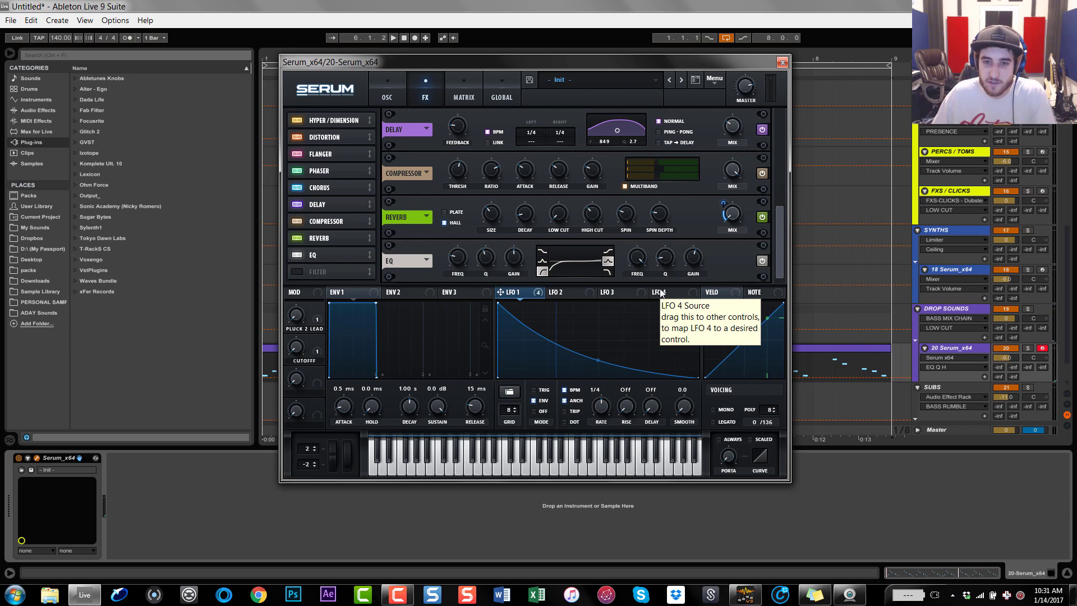
click(690, 268)
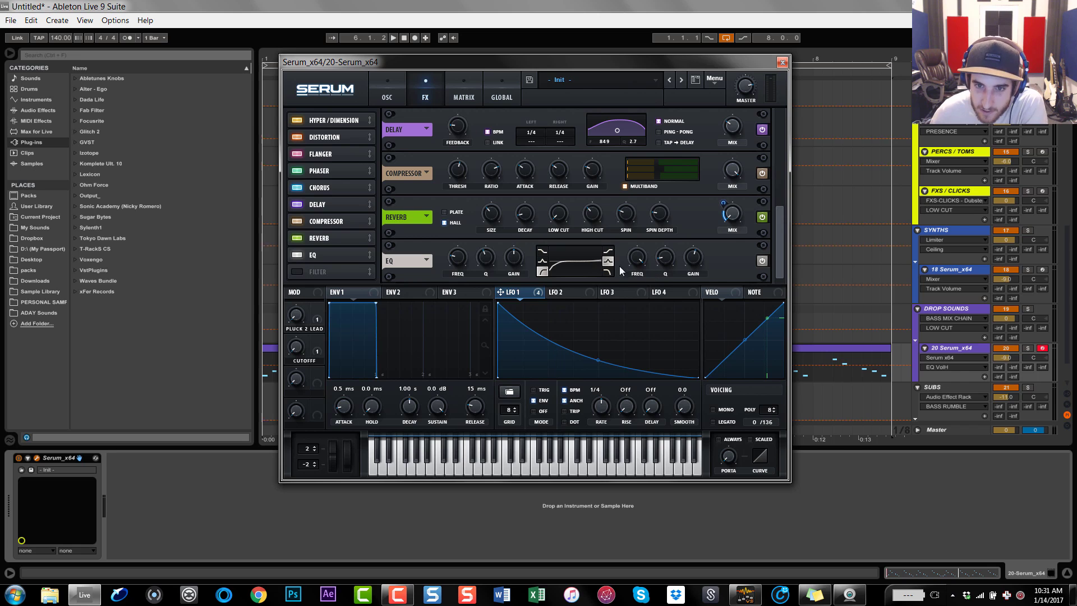
click(670, 260)
drag(673, 212, 673, 310)
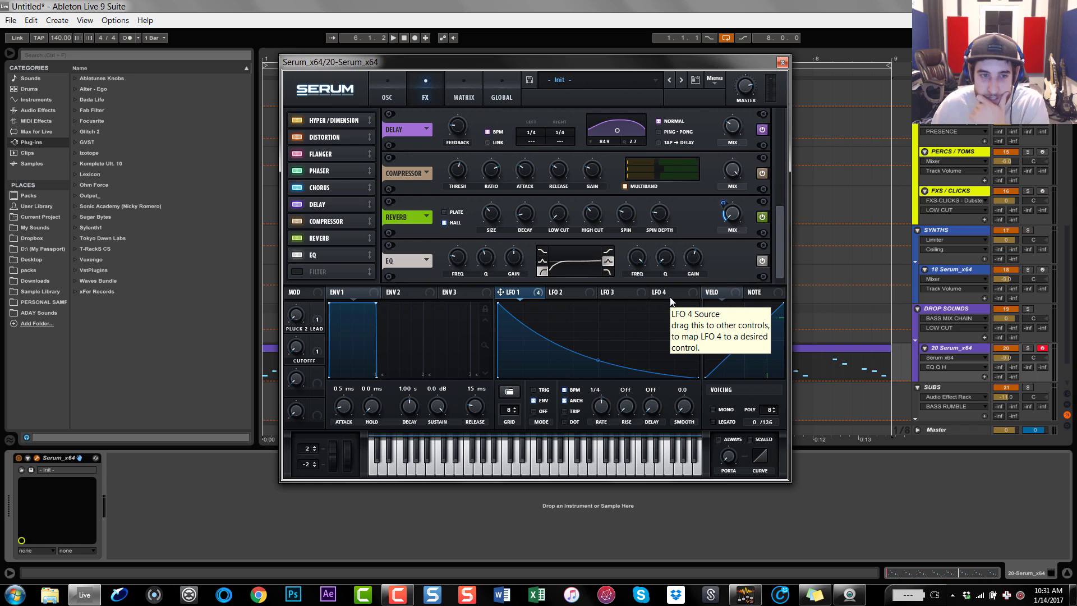
Enable the Filter effect and set its type to Formant-I
click(306, 273)
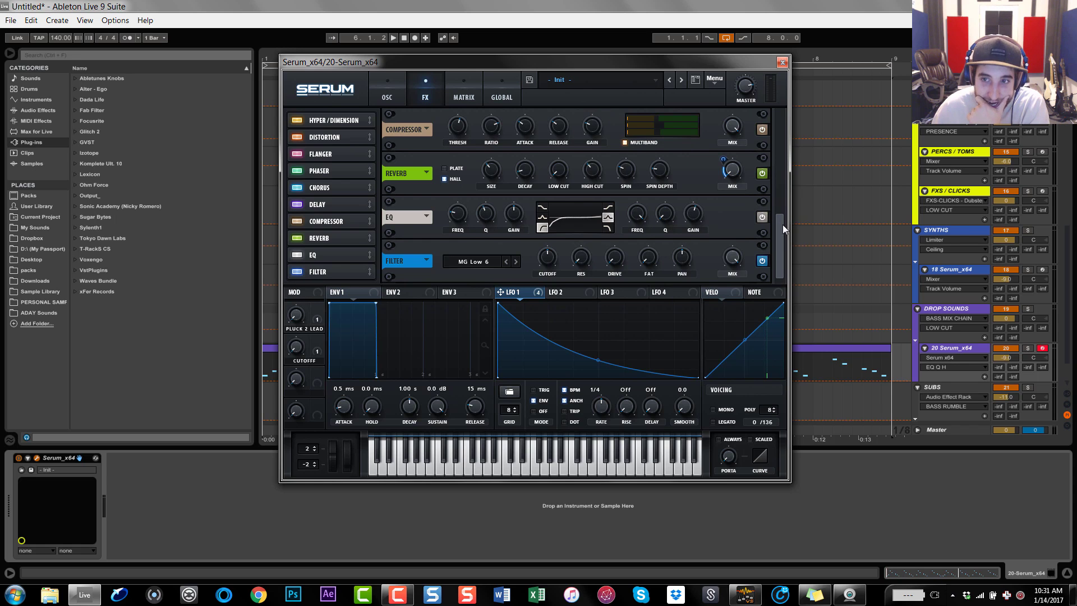
click(491, 263)
mouse_move(492, 300)
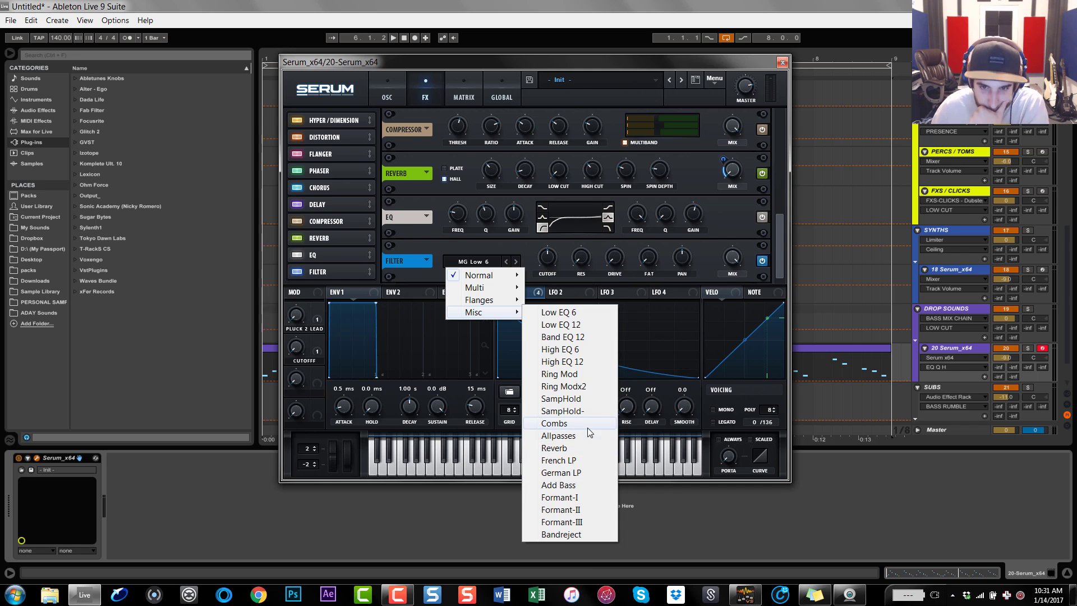
click(581, 497)
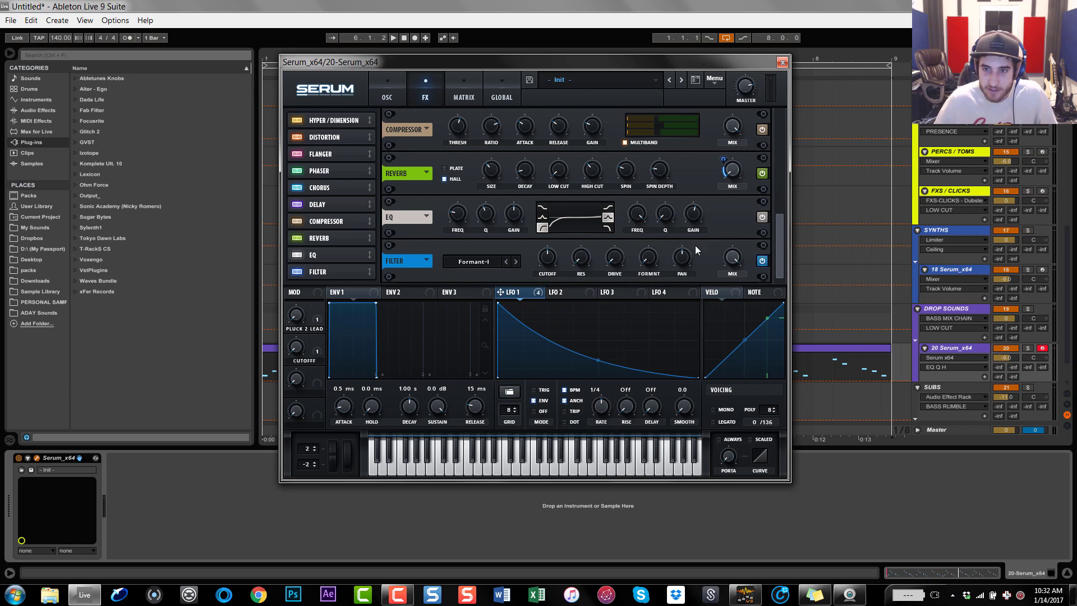
Modulate the Filter effect's cutoff and mix with LFO 1, adjust its drive, and set its resonance to 21%
drag(547, 256, 554, 237)
drag(499, 291, 539, 239)
drag(729, 259, 710, 343)
drag(502, 292, 722, 258)
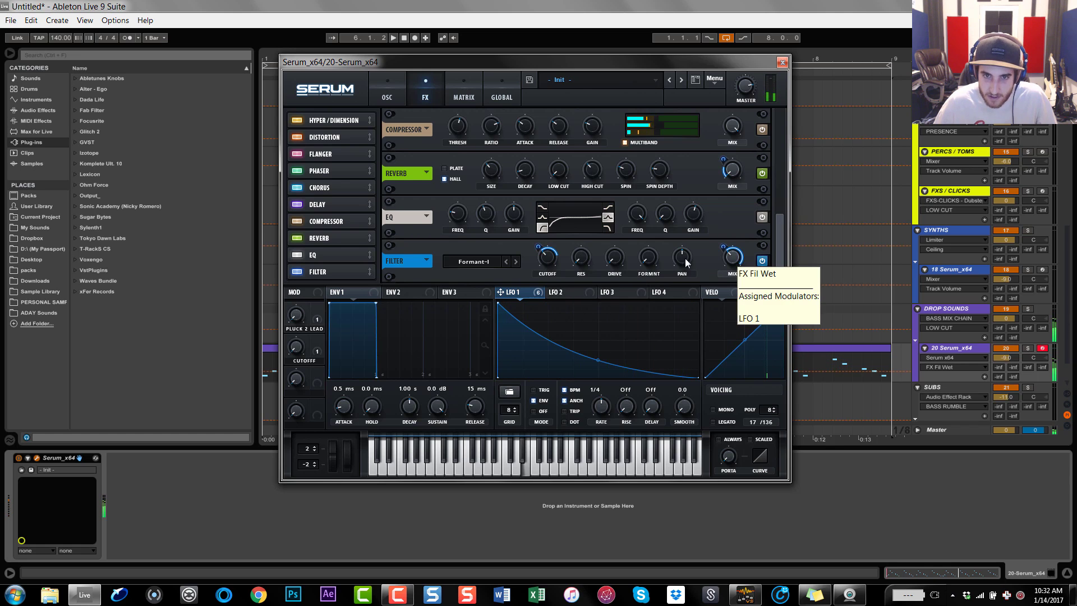
click(614, 253)
click(574, 269)
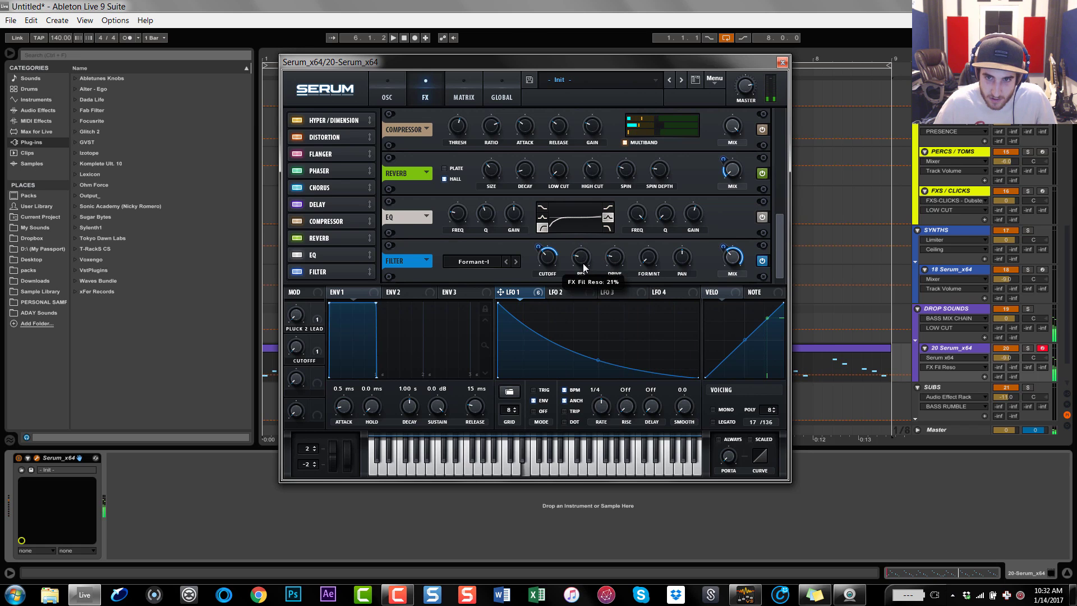
Audition the Formant-II, Formant-III and Bandreject types in the Filter effect and settle on Reverb
click(519, 261)
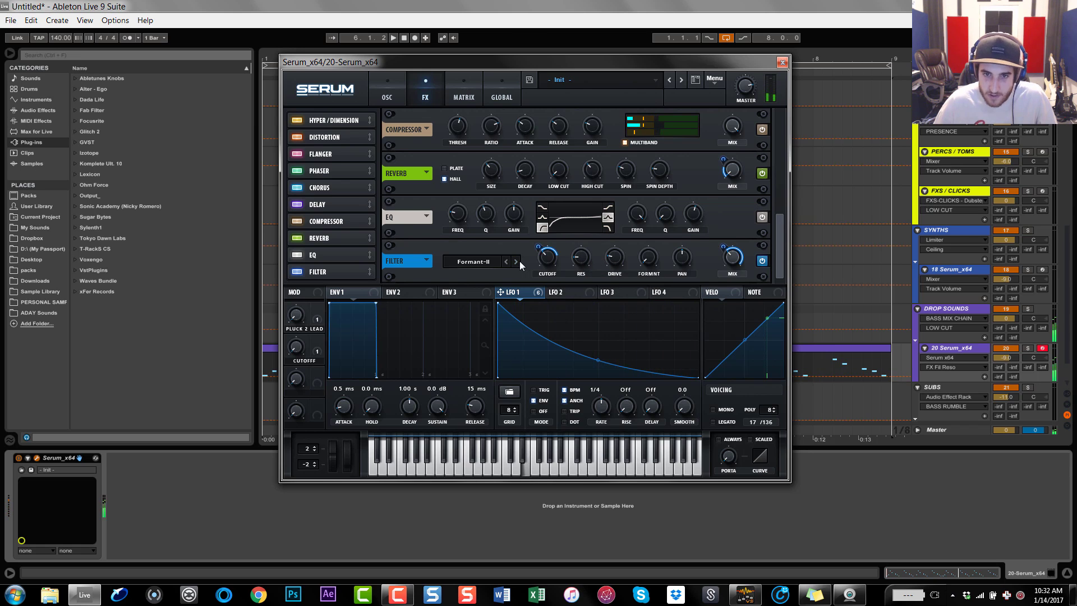
click(516, 262)
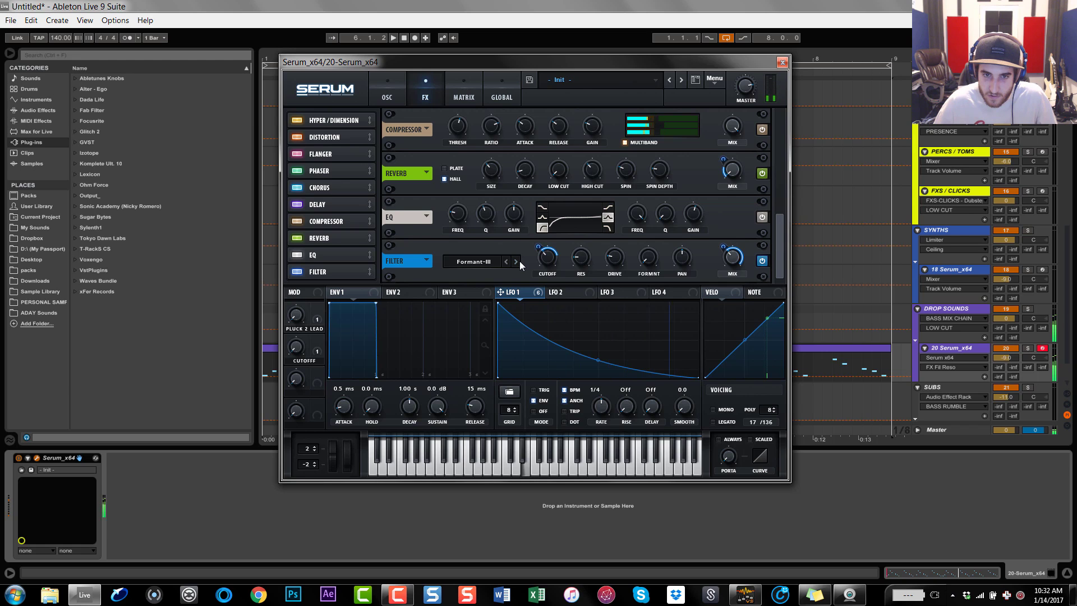
click(519, 261)
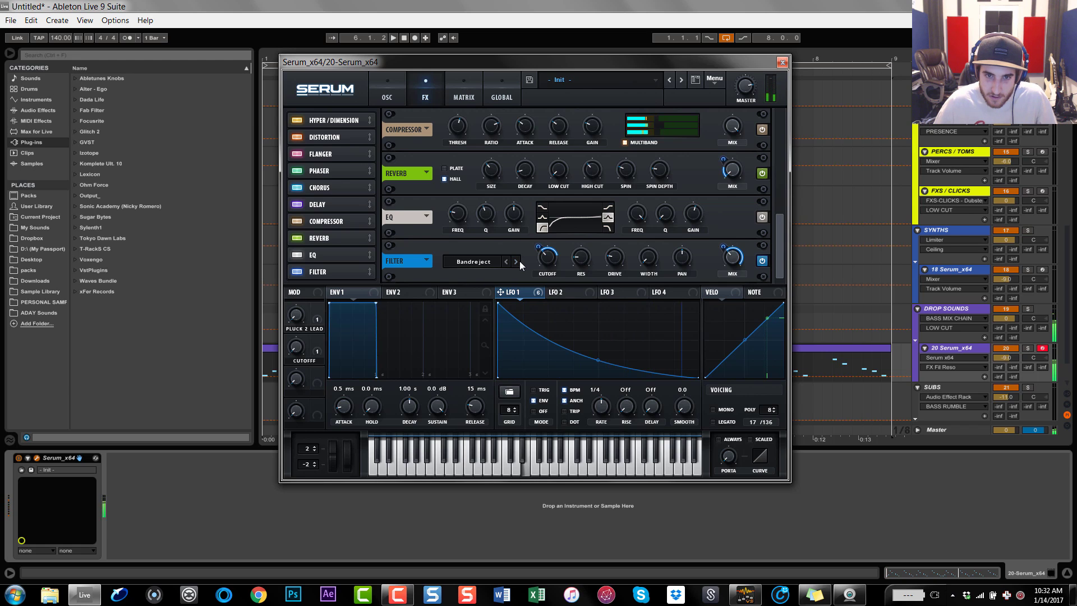
click(482, 261)
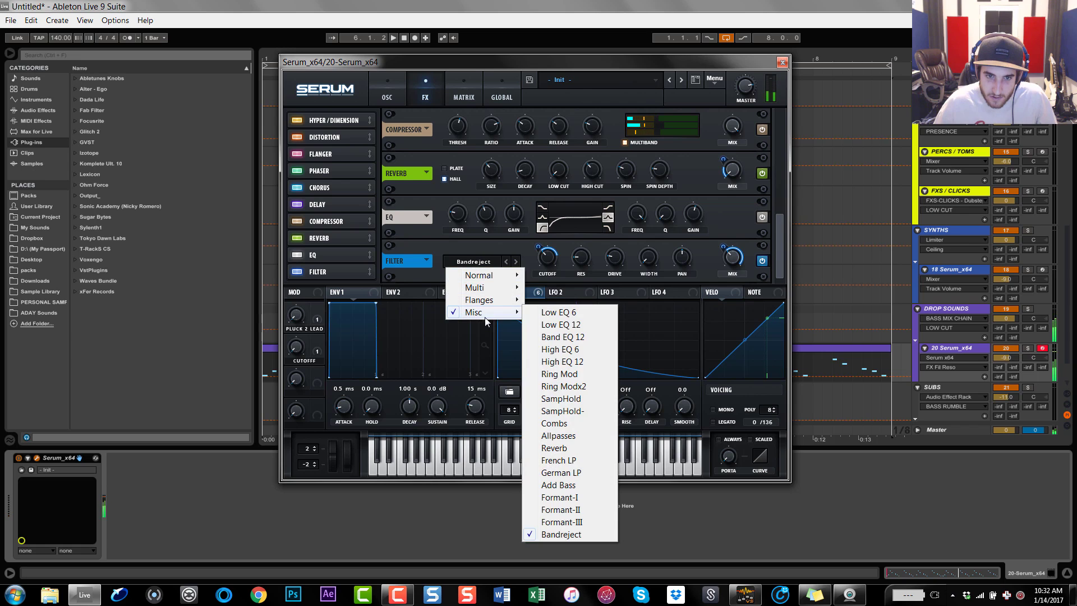
click(564, 448)
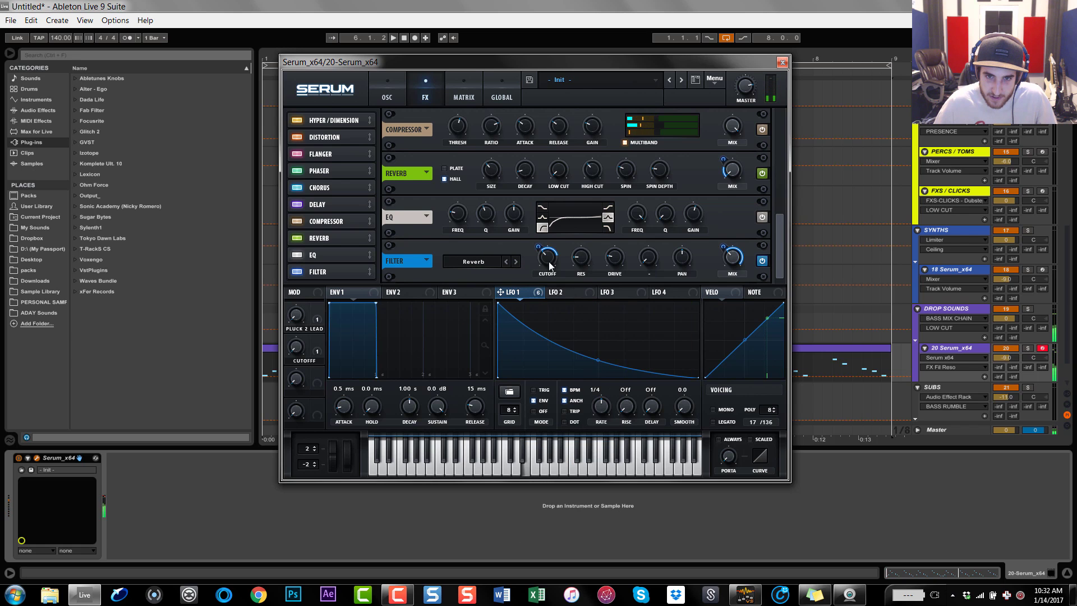
Raise the Filter effect's cutoff and adjust its mix while playing the clip
drag(549, 262, 549, 240)
key(space)
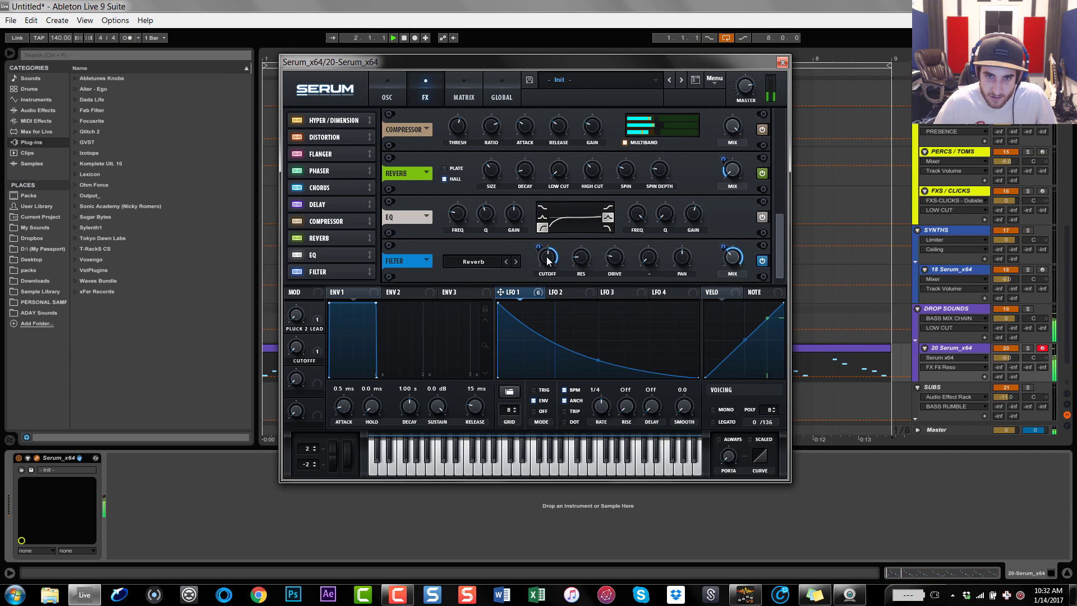
drag(548, 257, 553, 227)
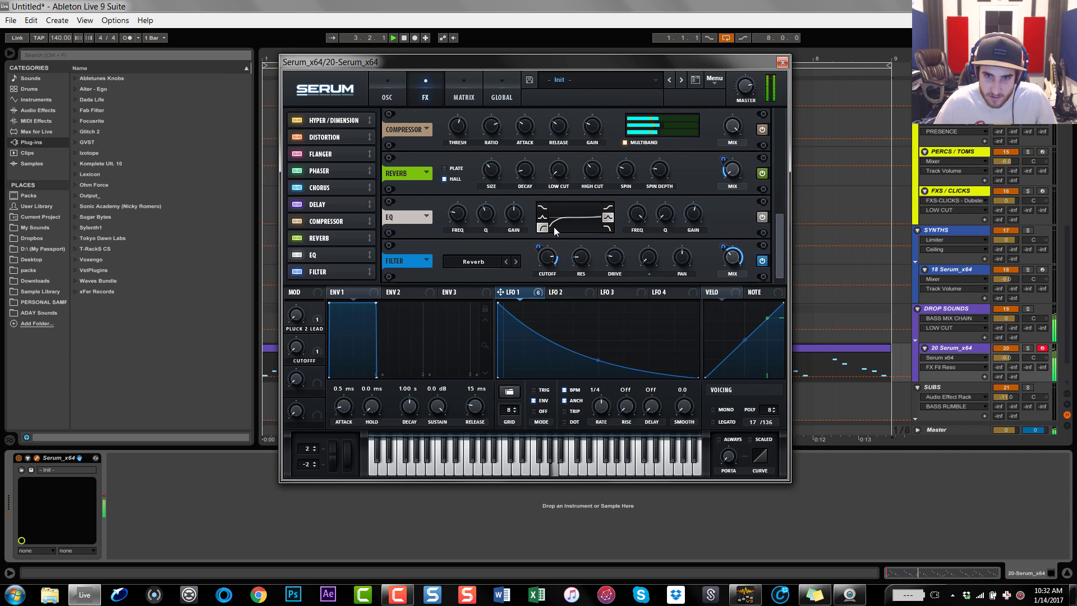
click(551, 259)
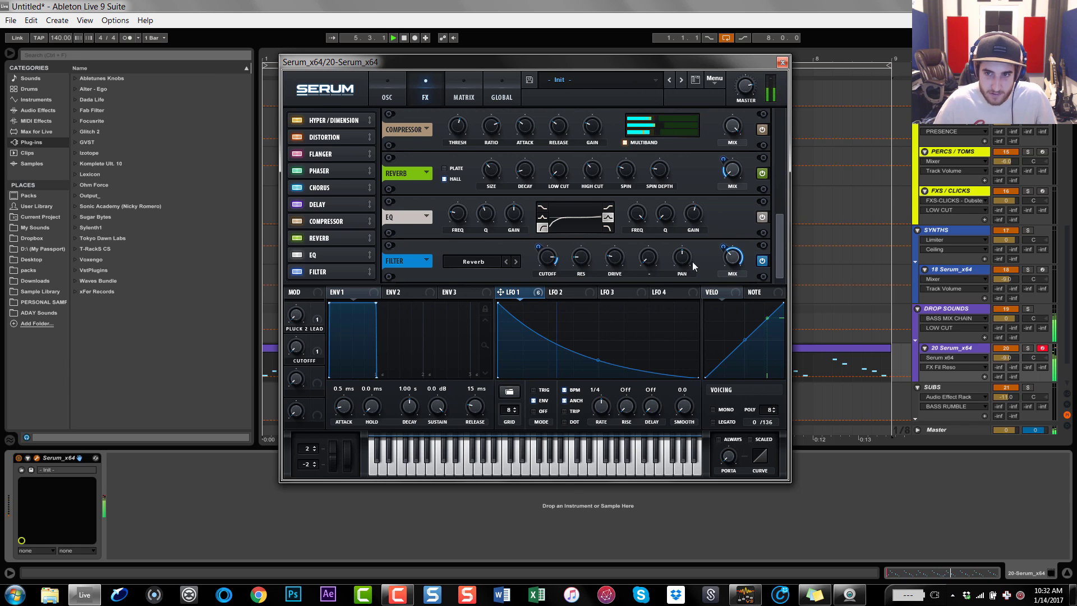
drag(735, 255, 752, 268)
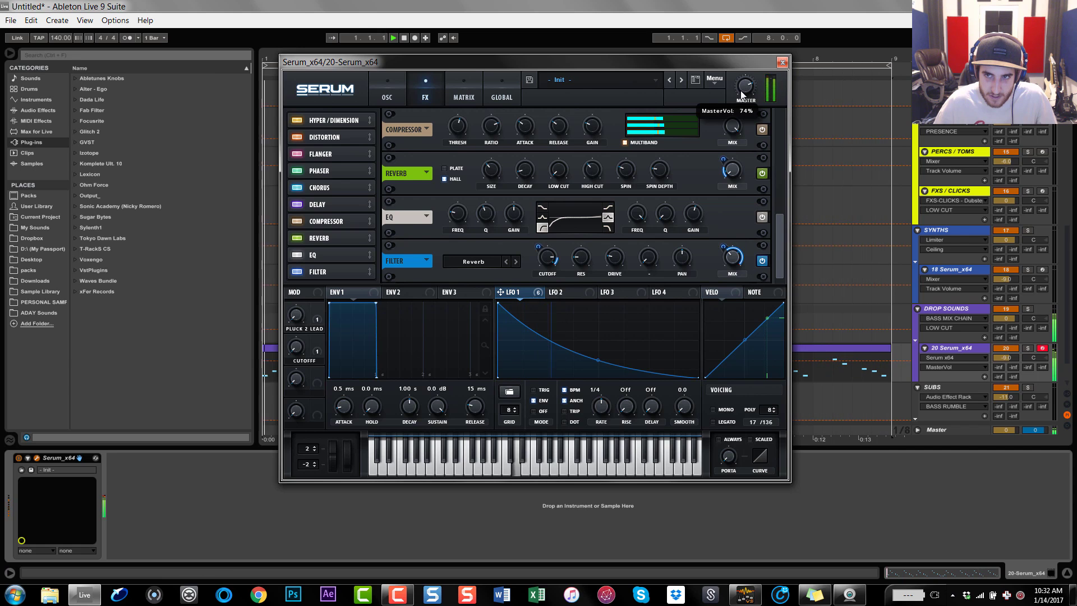
Adjust the master volume, close the Serum window to listen to the clip, and reopen the plugin
drag(740, 89, 749, 129)
click(782, 62)
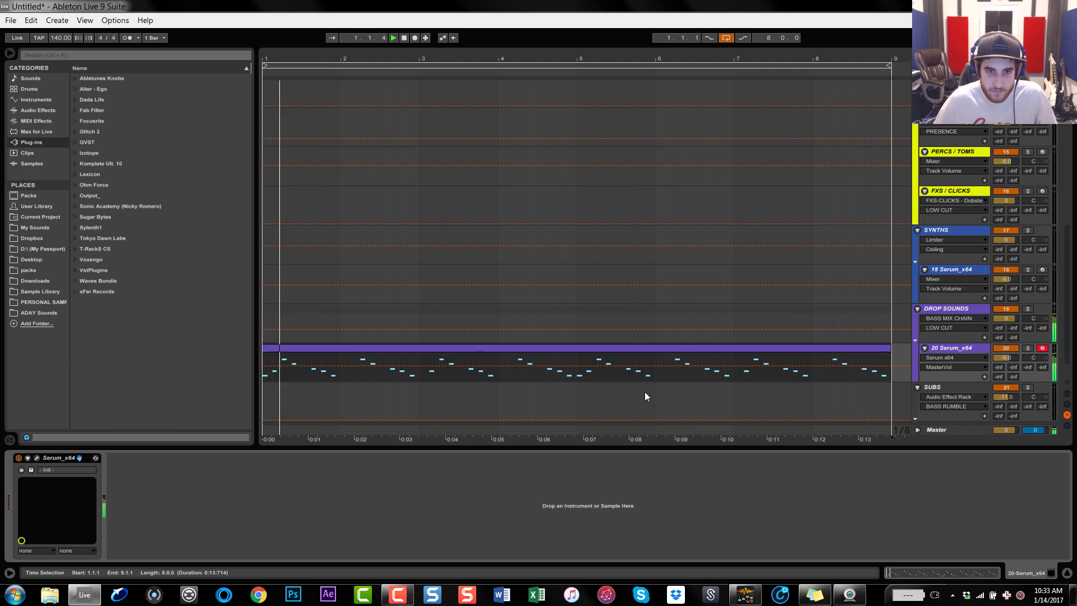
click(37, 458)
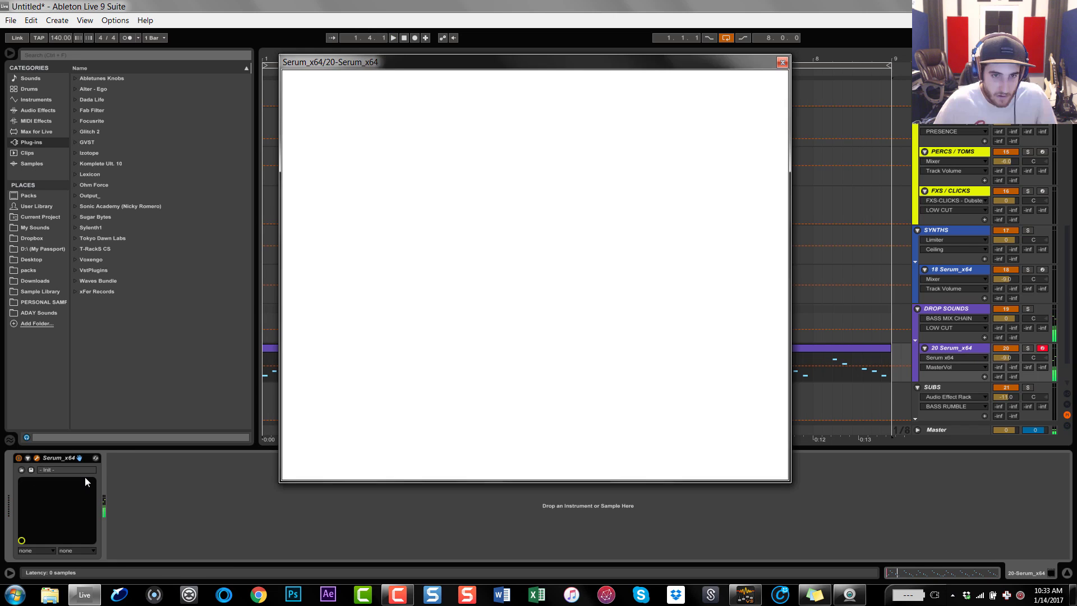
Enable oscillator B and redraw its saw wavetable as a square wave in the wavetable editor
click(538, 119)
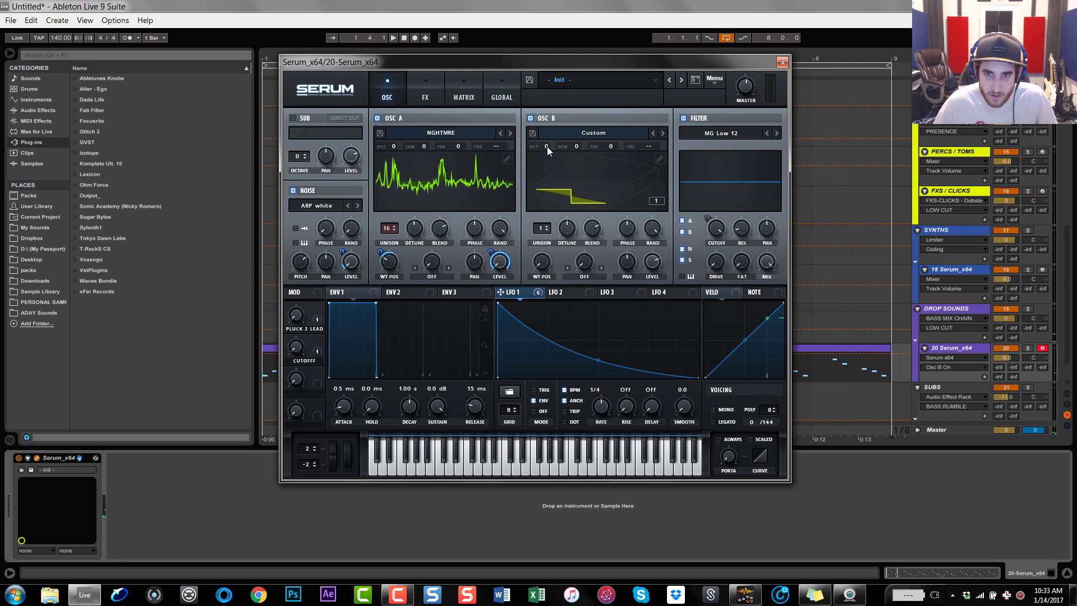
click(660, 159)
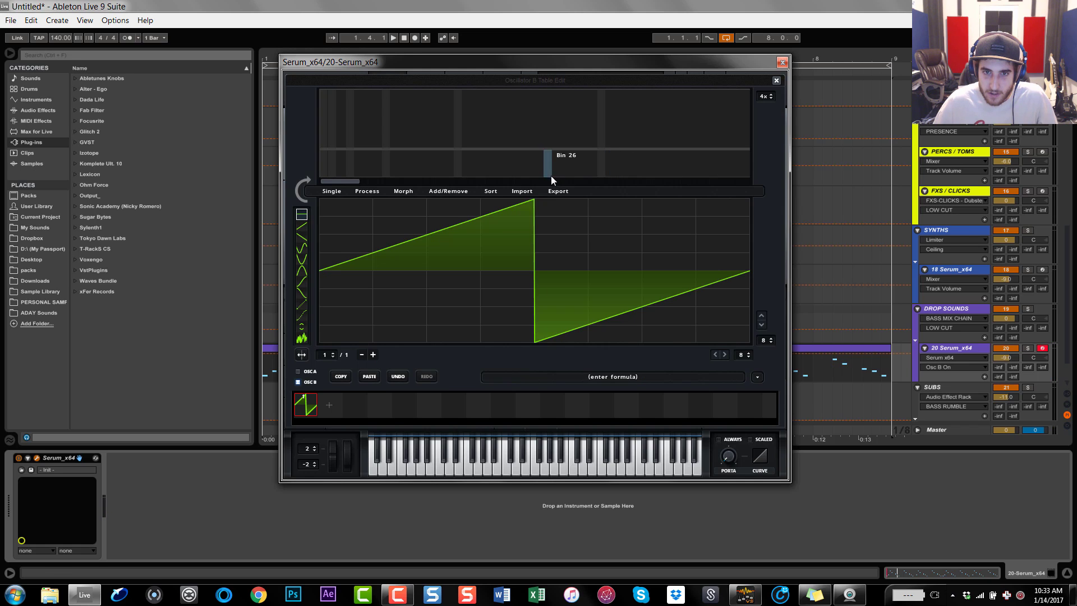
drag(503, 205, 279, 173)
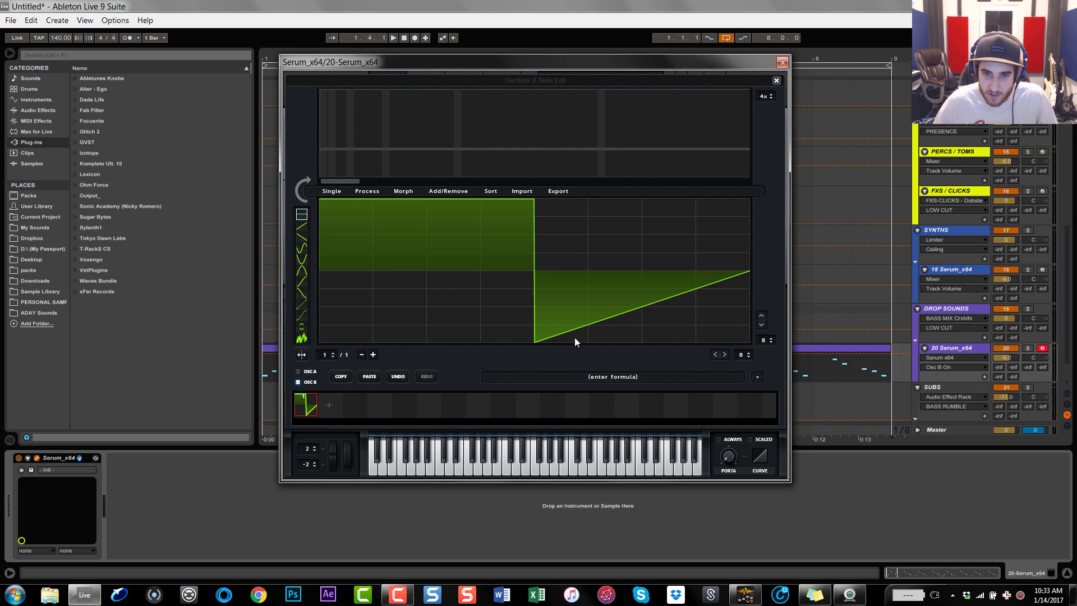
drag(574, 337, 788, 391)
click(776, 80)
Modulate oscillator B's level with LFO 1 during playback
key(space)
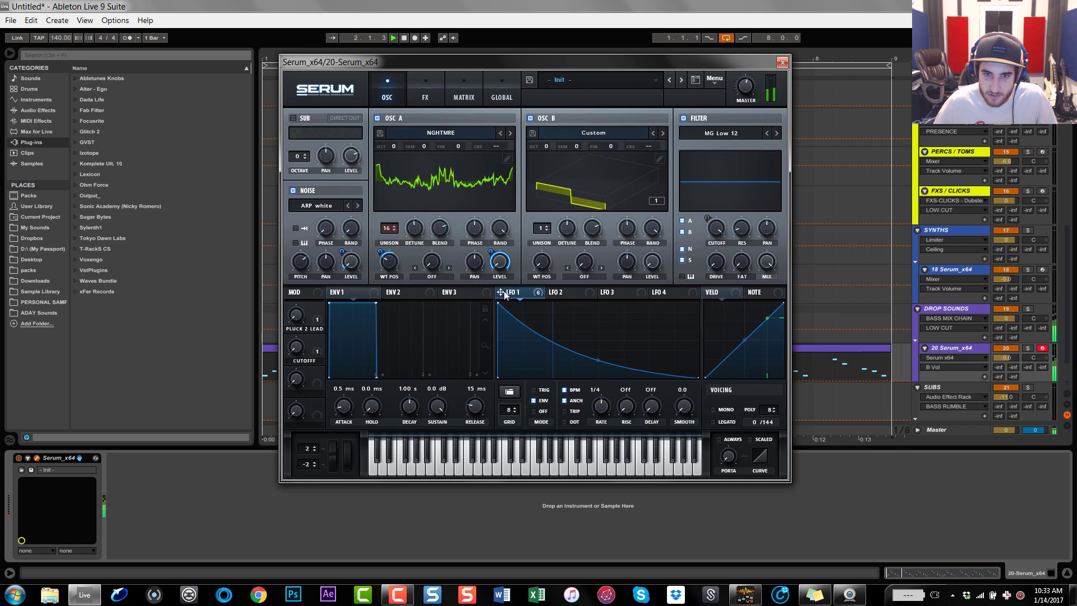
drag(504, 293, 644, 286)
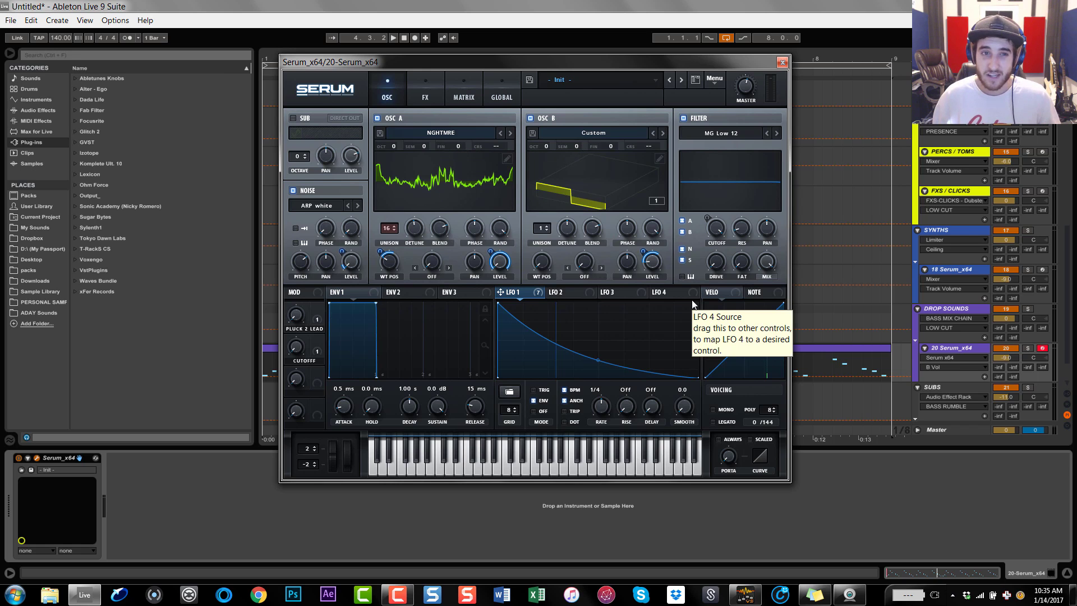
Save the preset as "PL - nightmares" in Dropbox's Public, FREE Downloads from YouTube Videos, Serum Presets, Artists in Serum Series folder
click(530, 80)
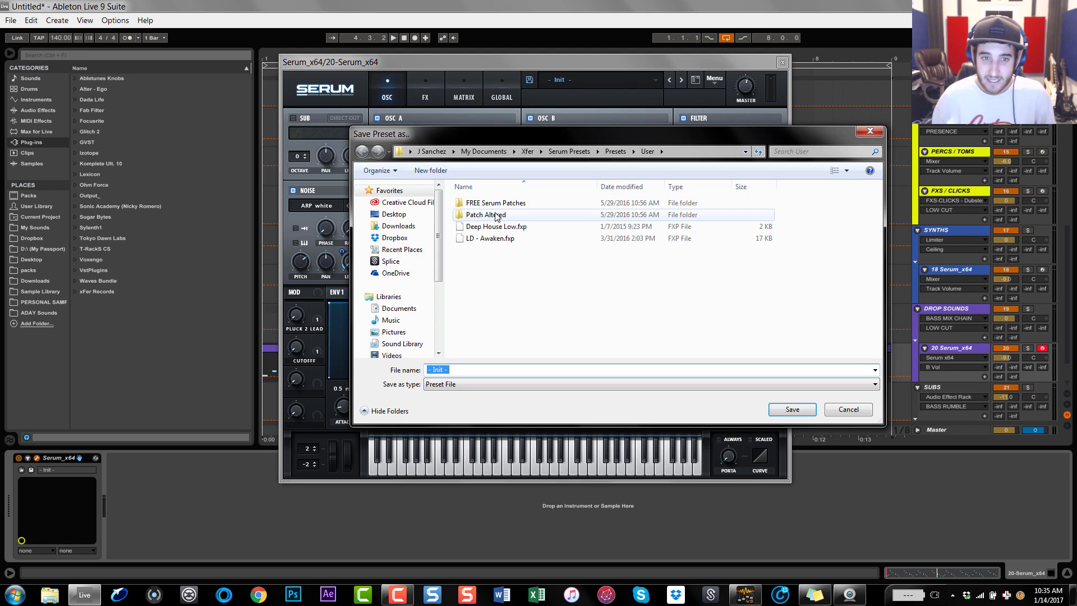
click(396, 238)
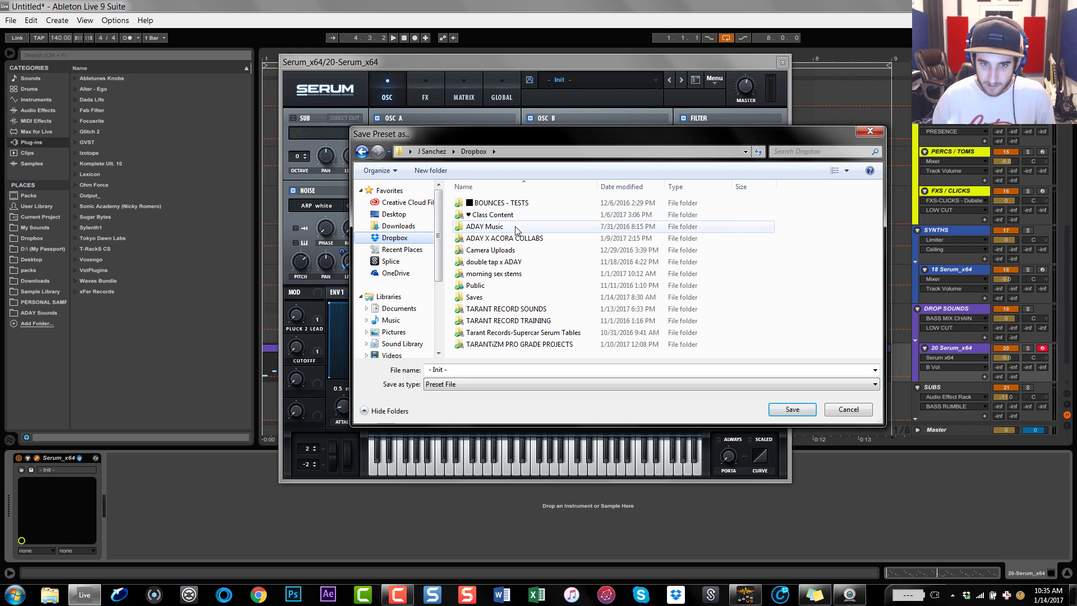
double_click(502, 286)
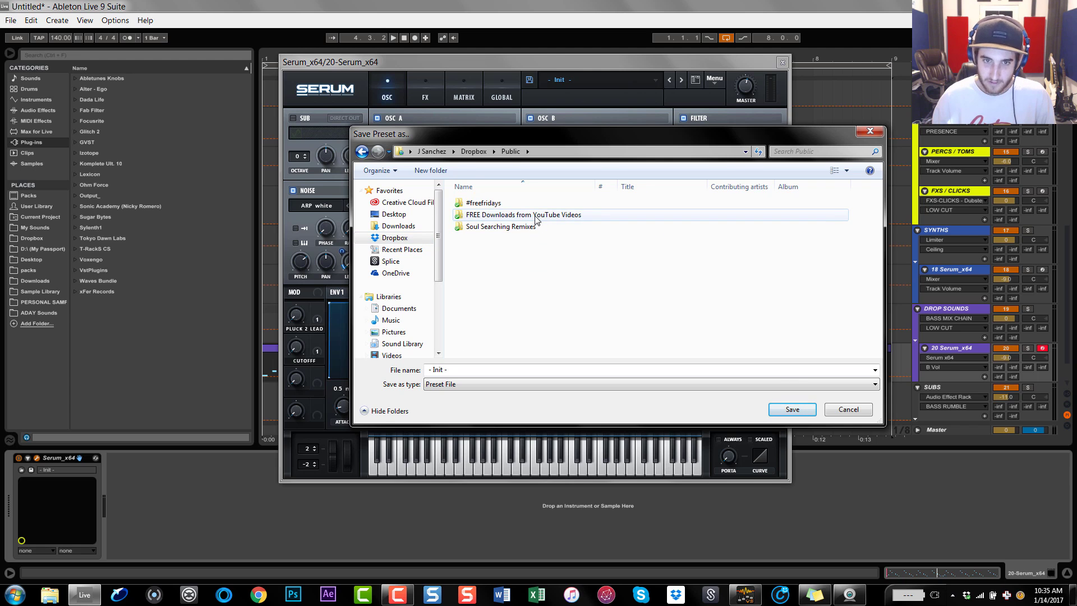
double_click(534, 216)
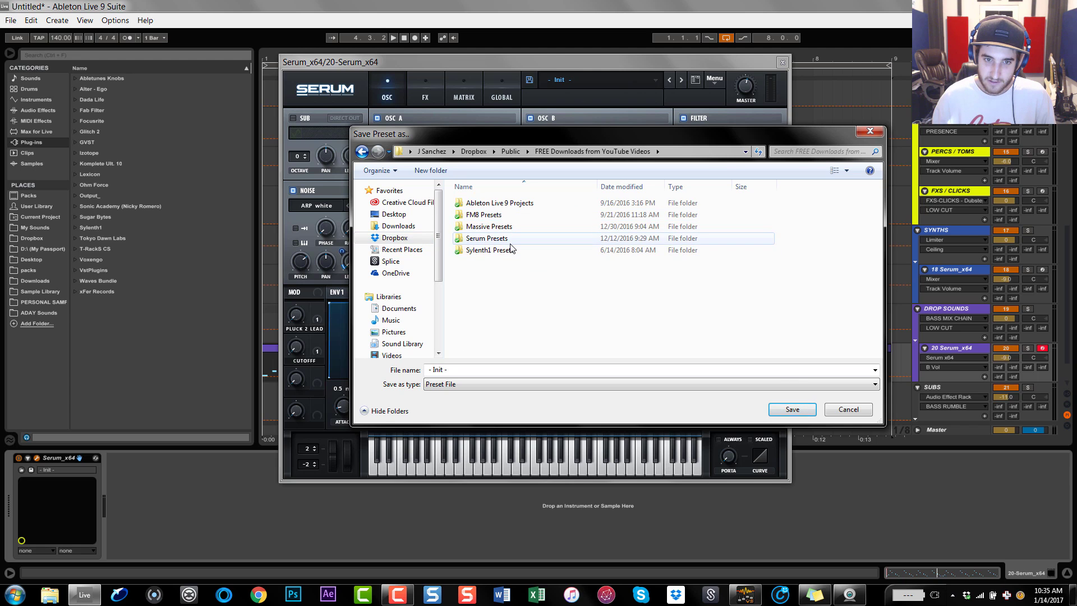
double_click(519, 238)
double_click(519, 208)
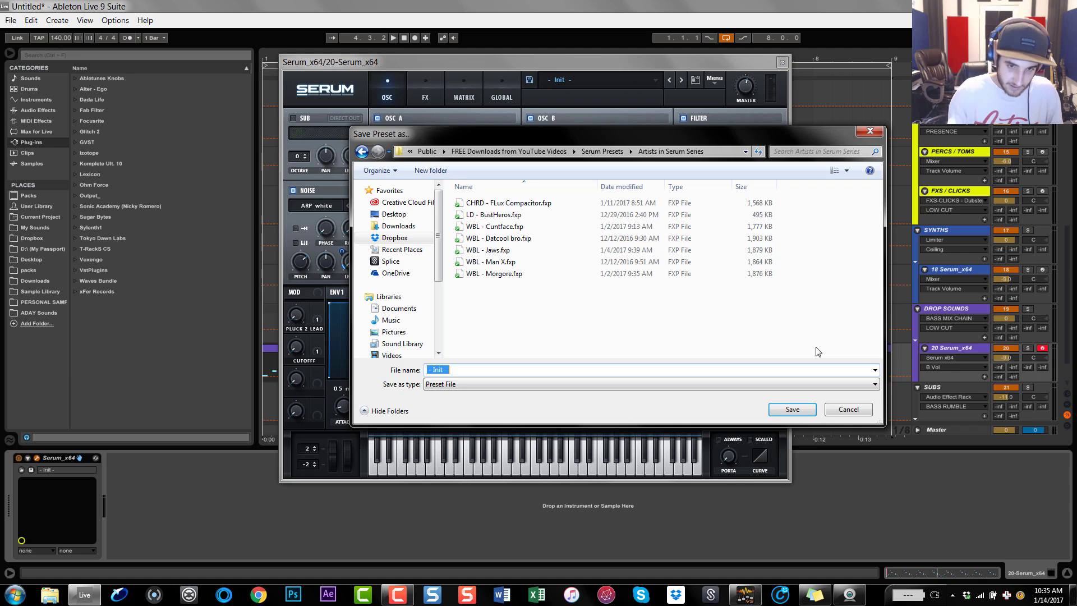
text(PL)
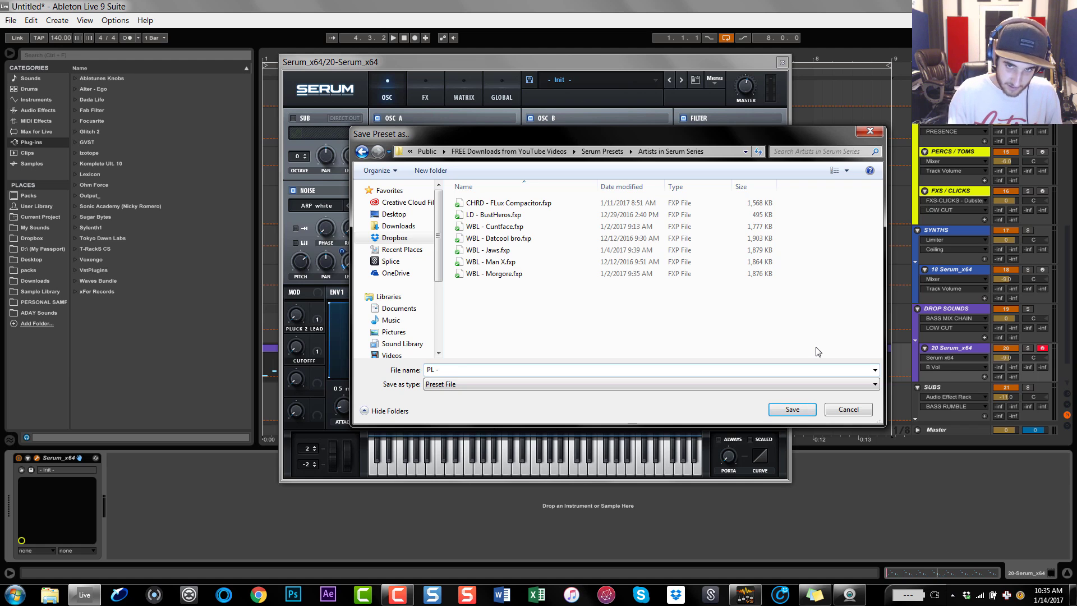
text( - nightmares)
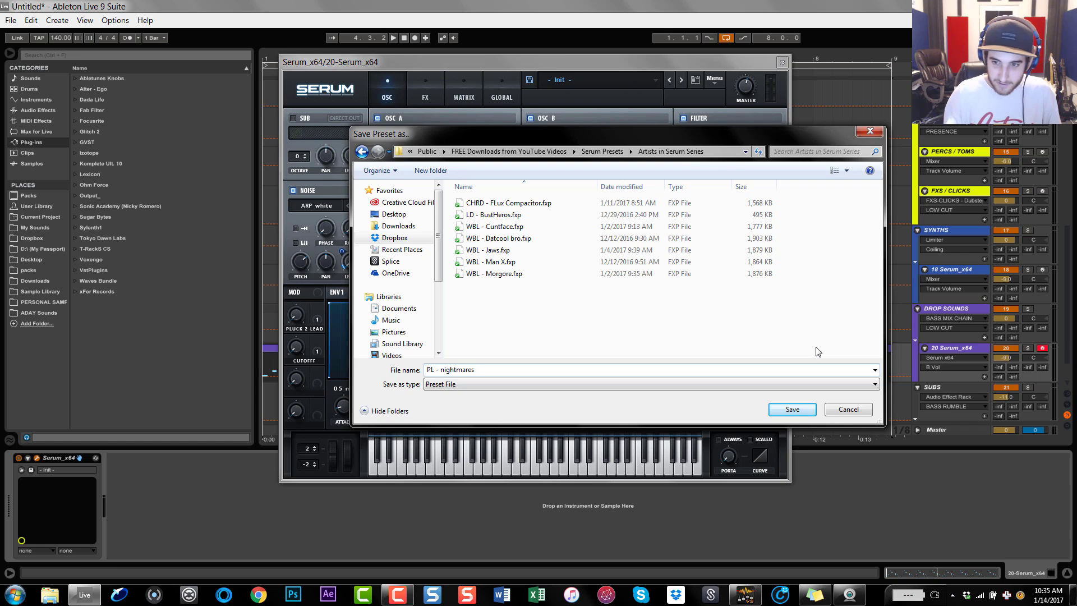
key(Return)
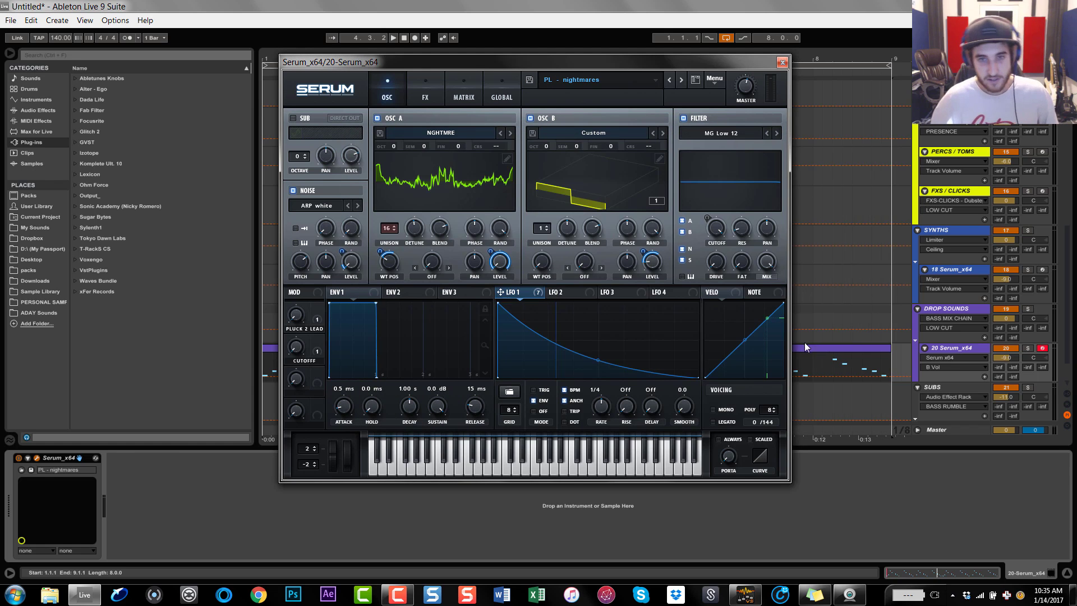